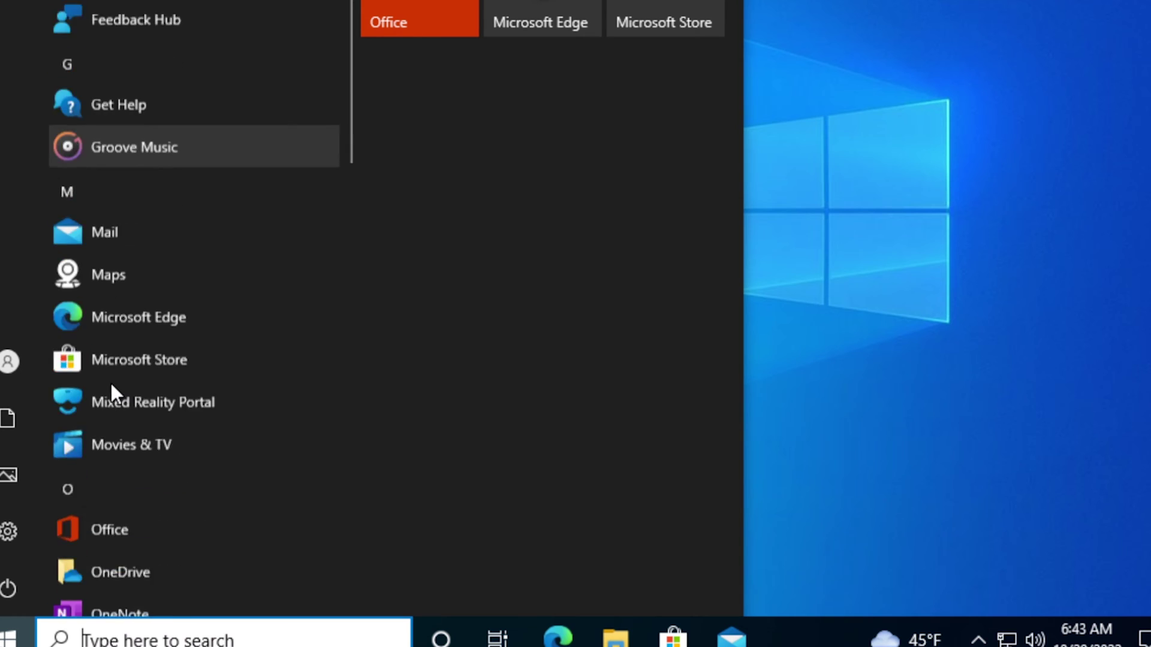
Look through the Windows Administrative Tools in the list of installed programs to find the DHCP entry.
scroll(134, 378, down, 3)
scroll(134, 378, down, 4)
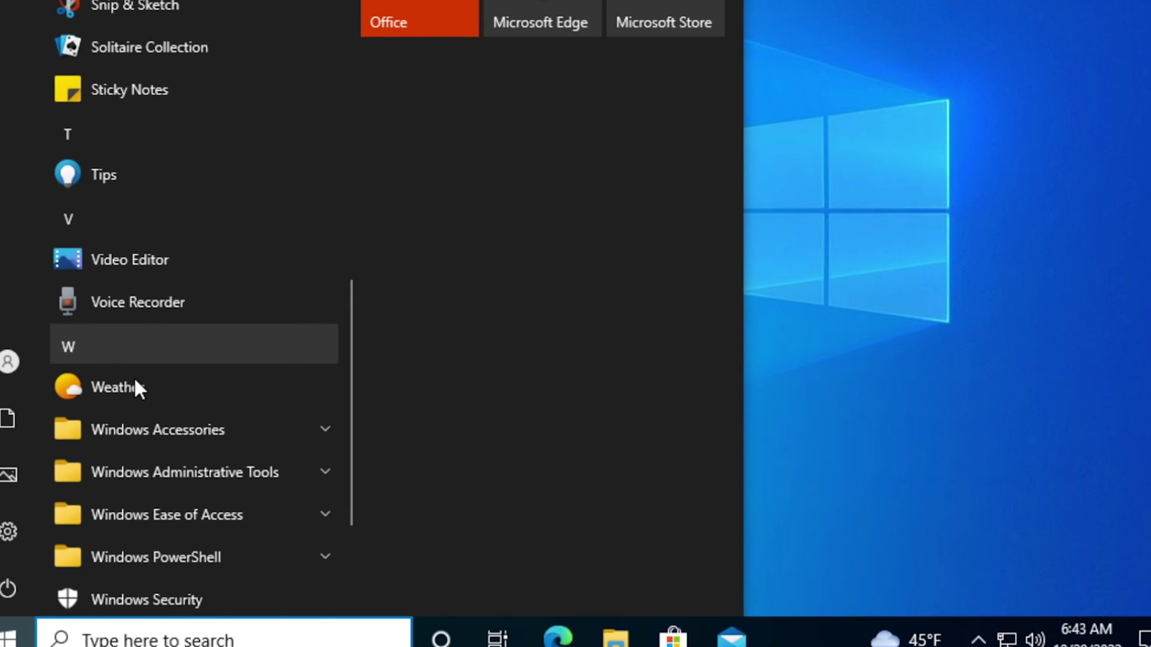
click(165, 357)
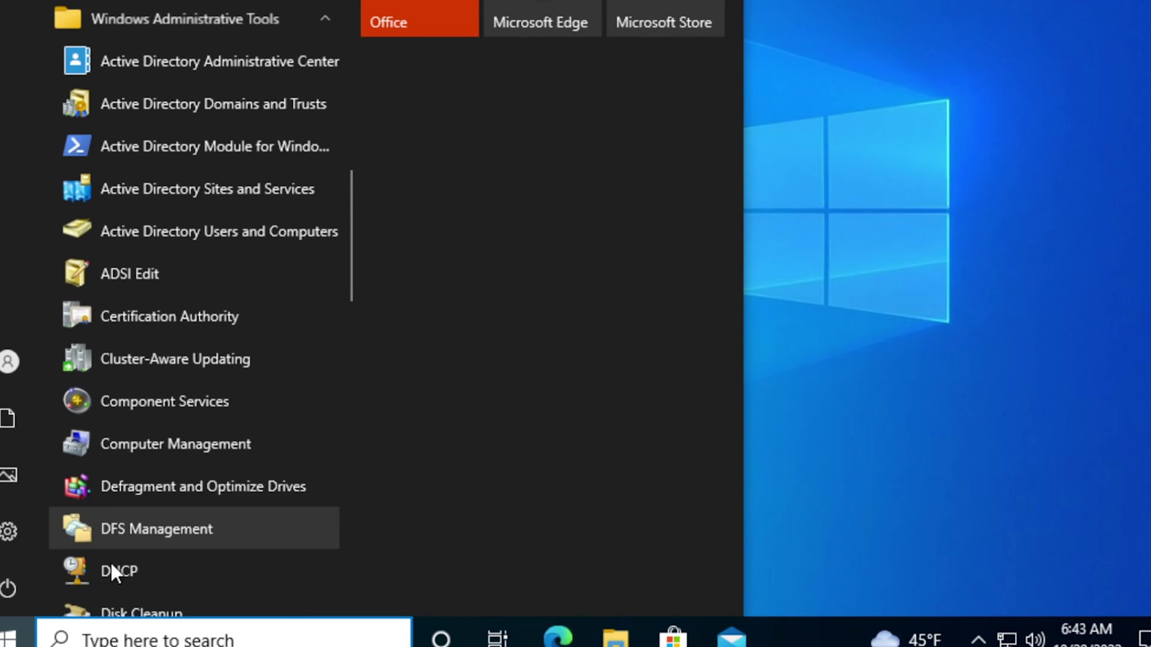
scroll(124, 560, down, 2)
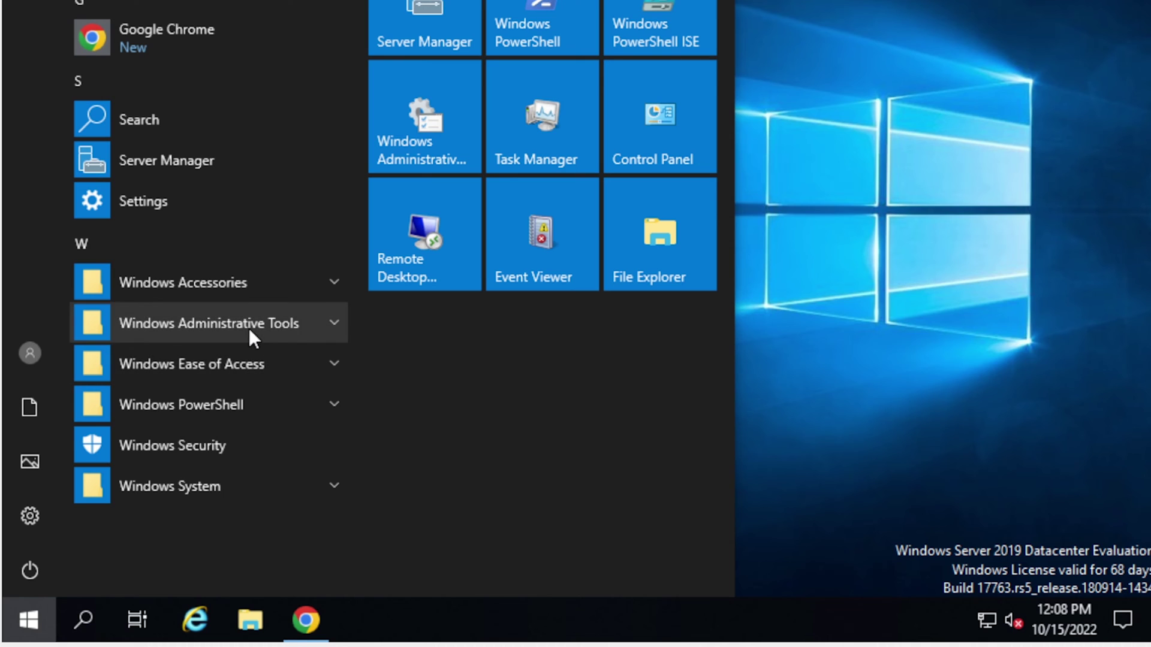
Open the DHCP console from the server's Windows Administrative Tools.
click(251, 327)
scroll(249, 329, down, 5)
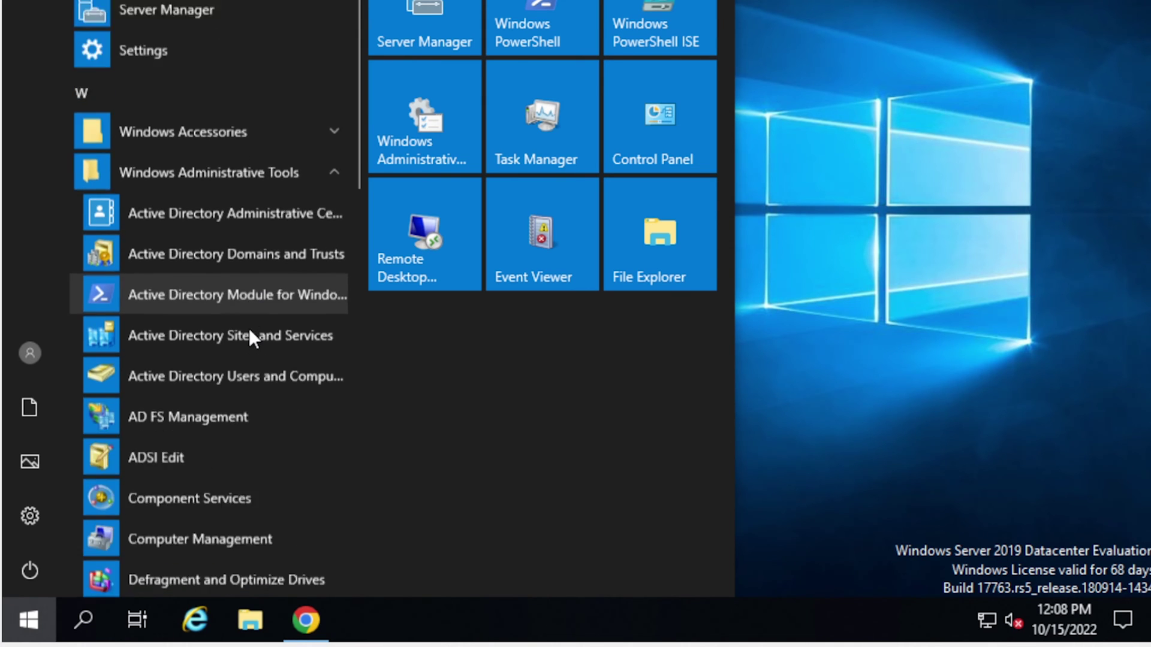
scroll(249, 328, down, 2)
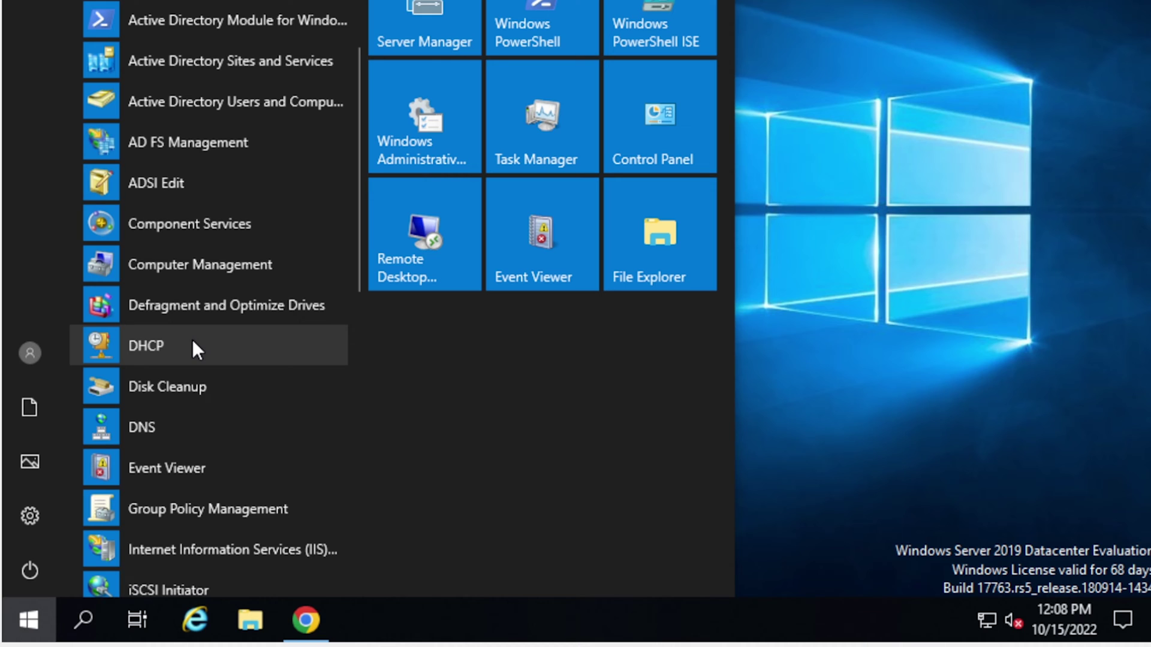
click(193, 342)
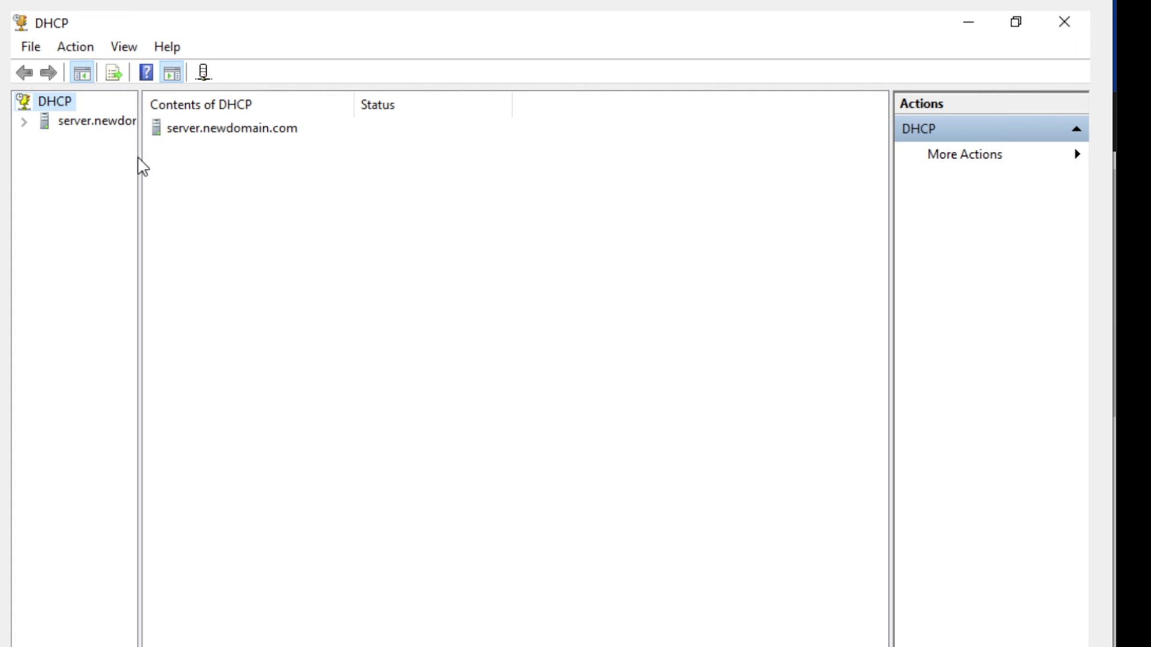
Expand server.newdomain.com and its IPv4 node, and widen the console tree so the full scope name fits.
drag(140, 157, 223, 158)
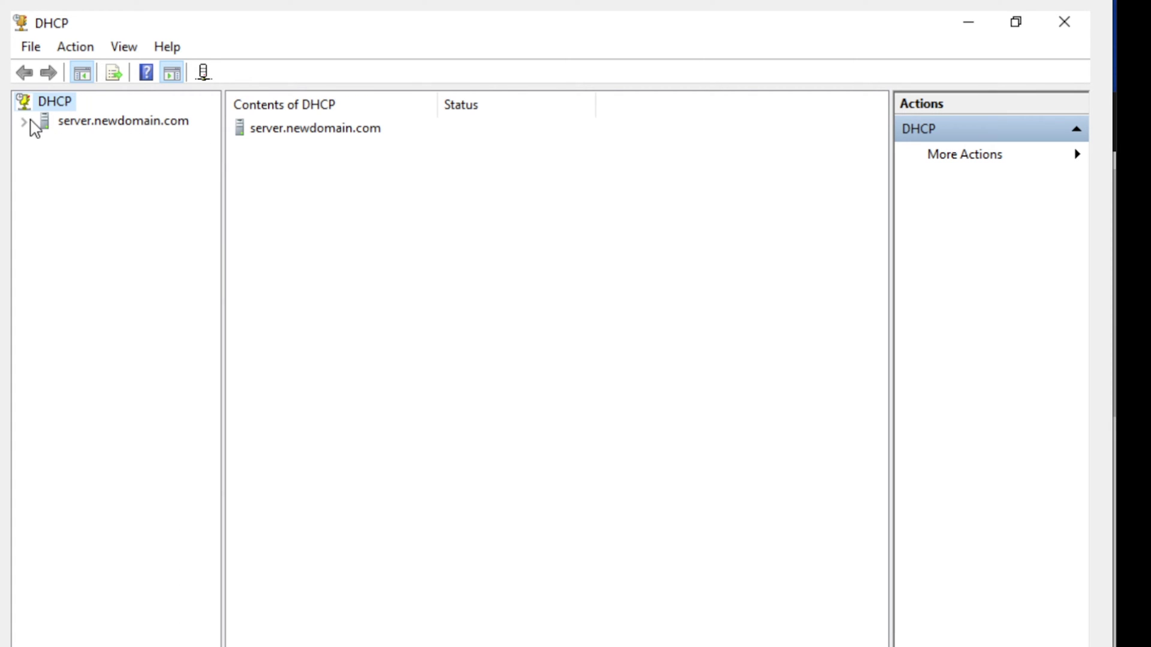
click(25, 122)
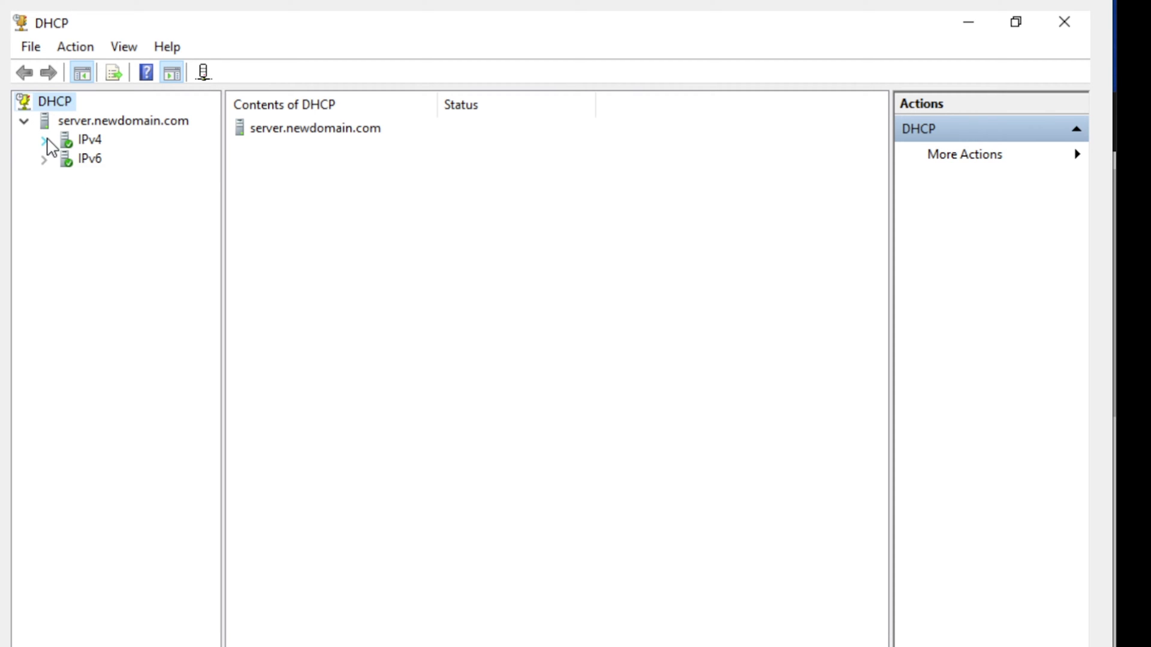
click(45, 140)
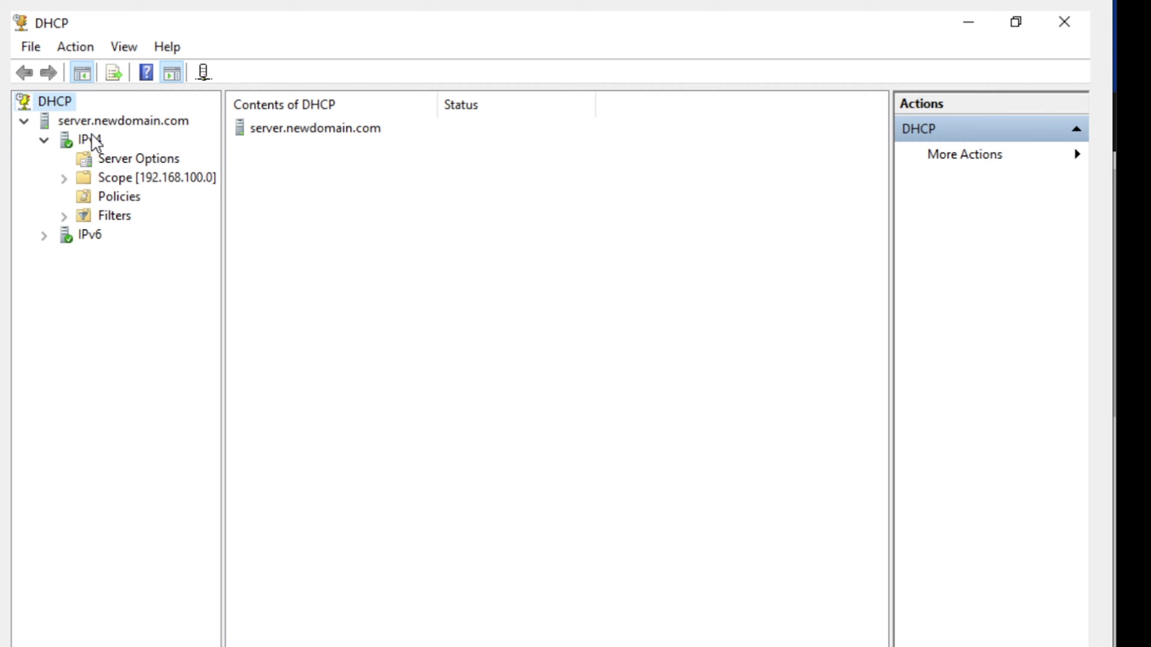
click(90, 140)
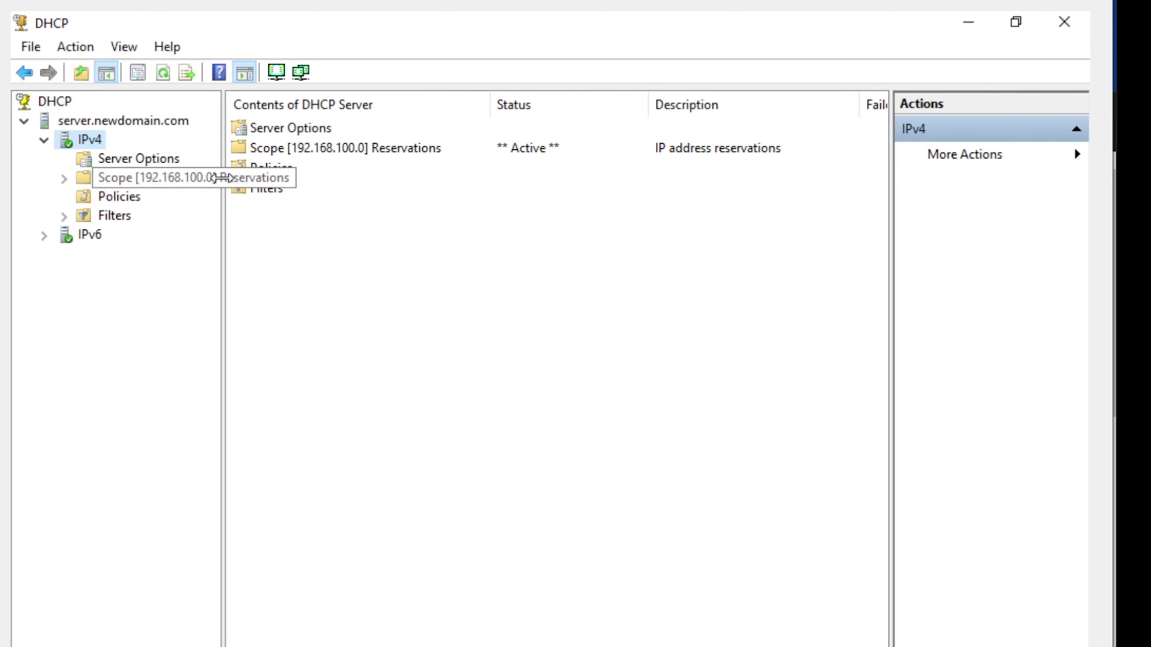
drag(224, 192, 335, 193)
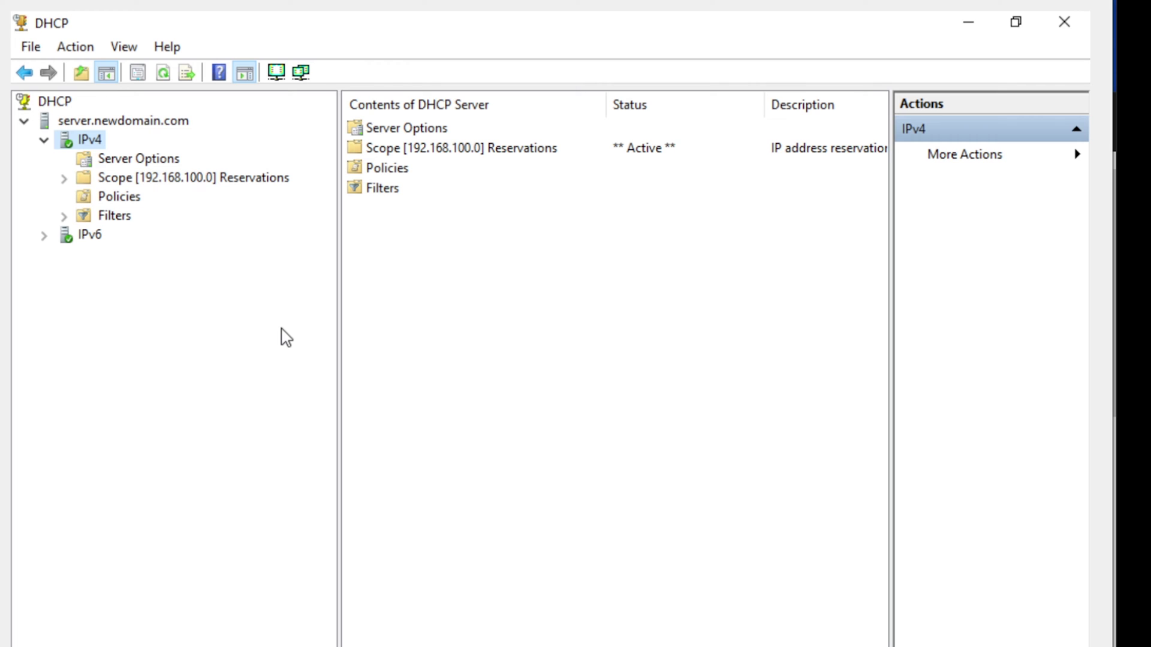
Begin a new IPv4 scope named "new ip range" and proceed to its address range settings.
right_click(85, 148)
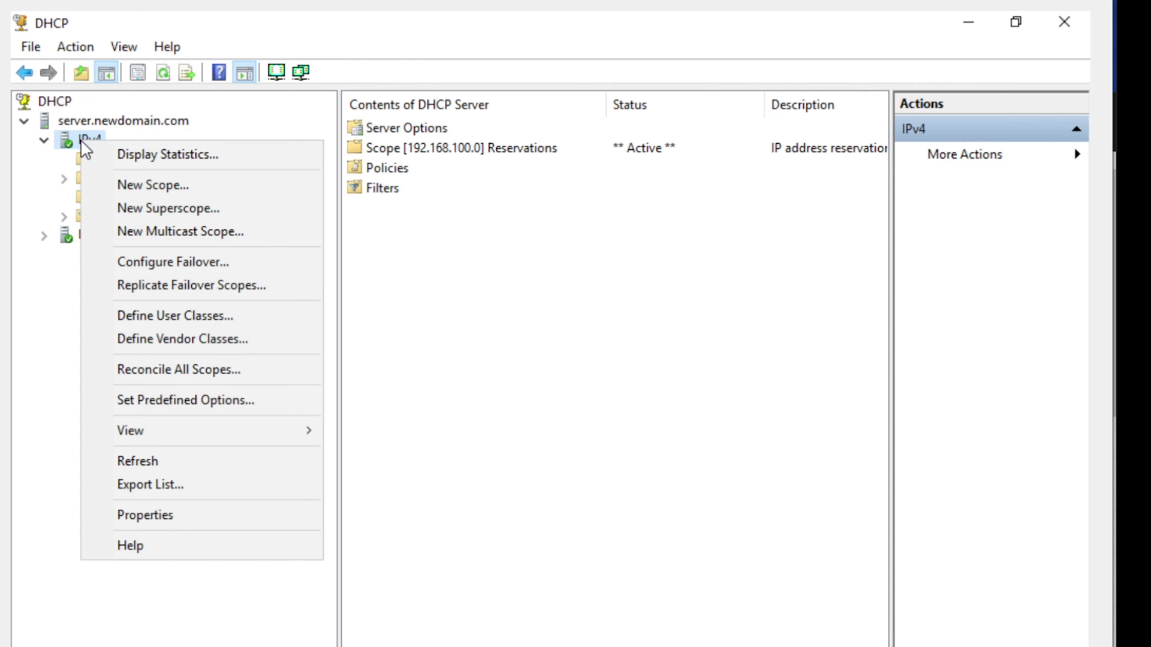
click(144, 188)
click(679, 593)
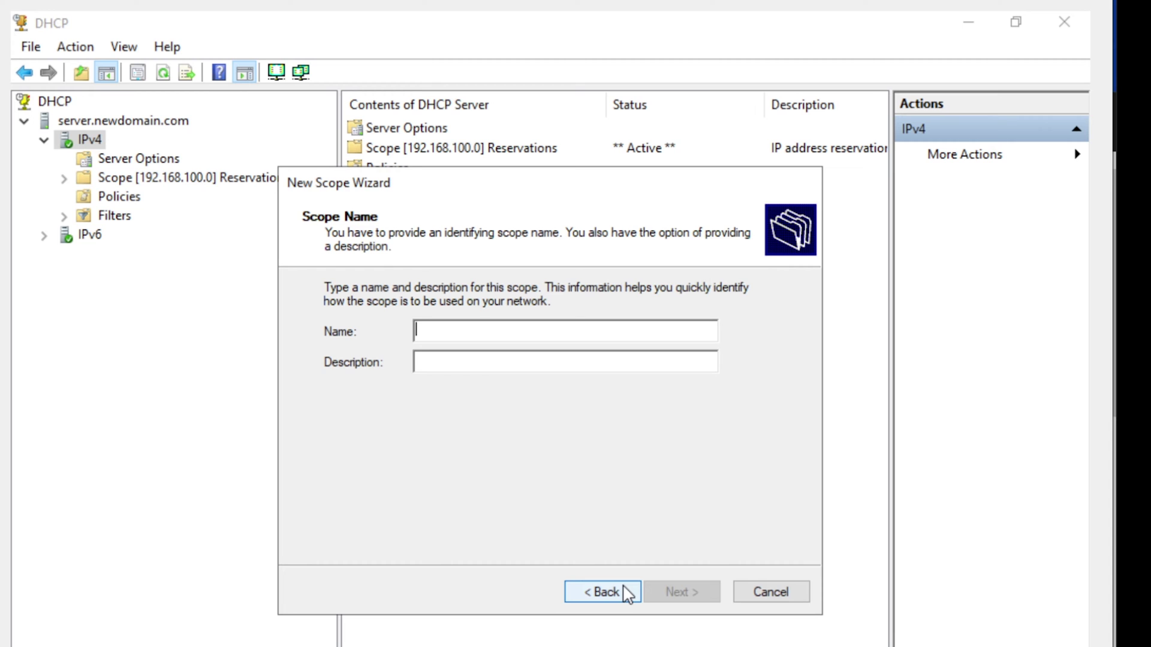
text(new ip r)
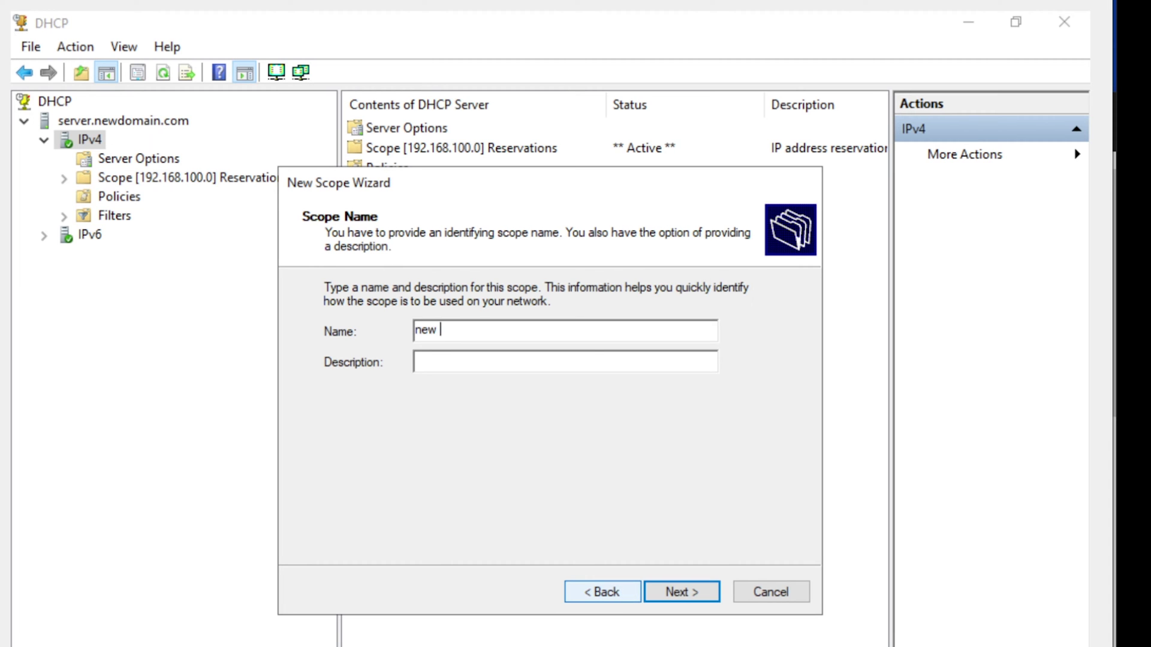
text(ange)
click(487, 363)
right_click(559, 418)
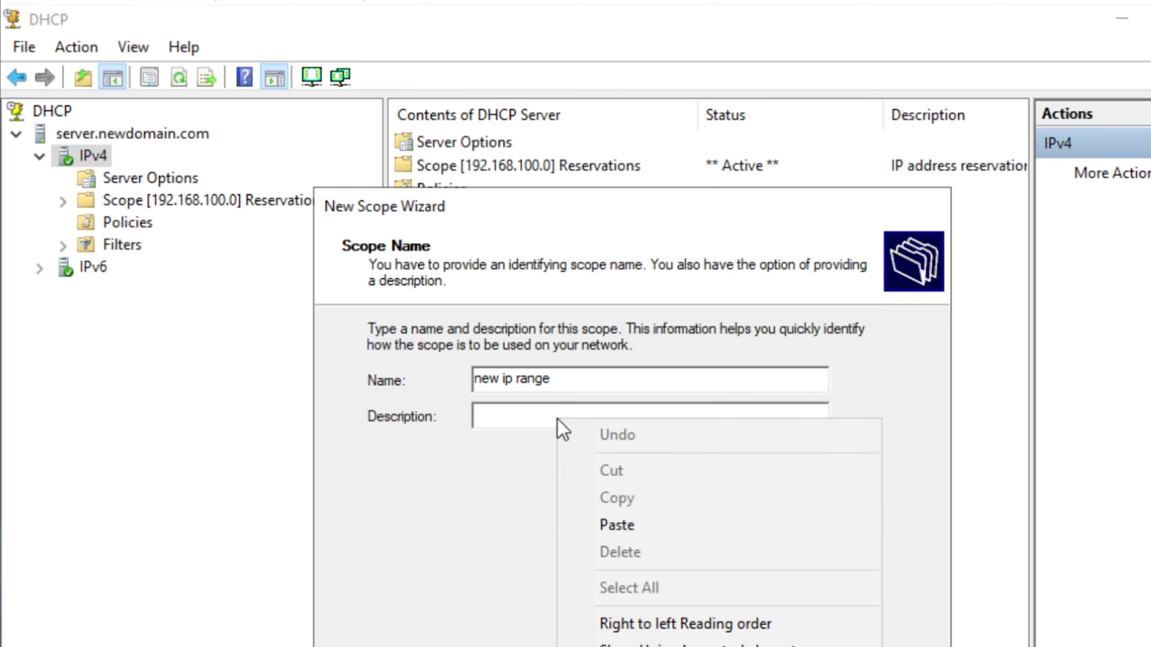
click(617, 525)
key(Return)
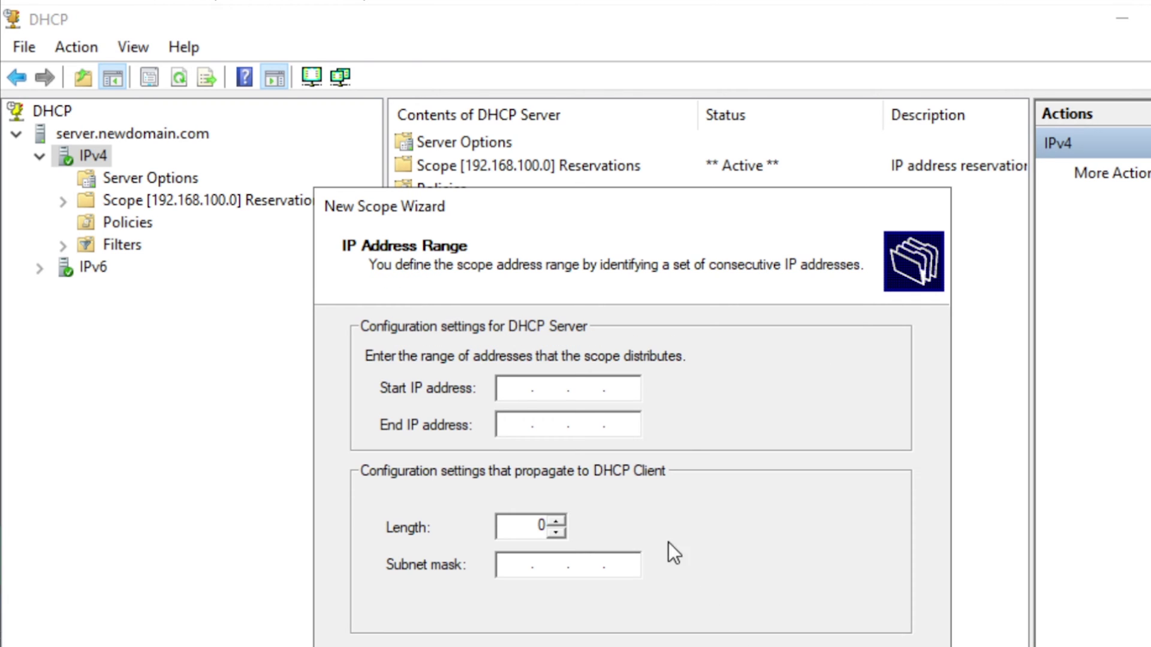
Fill in the scope range from 192.168.1.0 to 192.168.1.100 and cancel creating the scope.
click(523, 389)
text(192 . 168 . 1 .)
key(Tab)
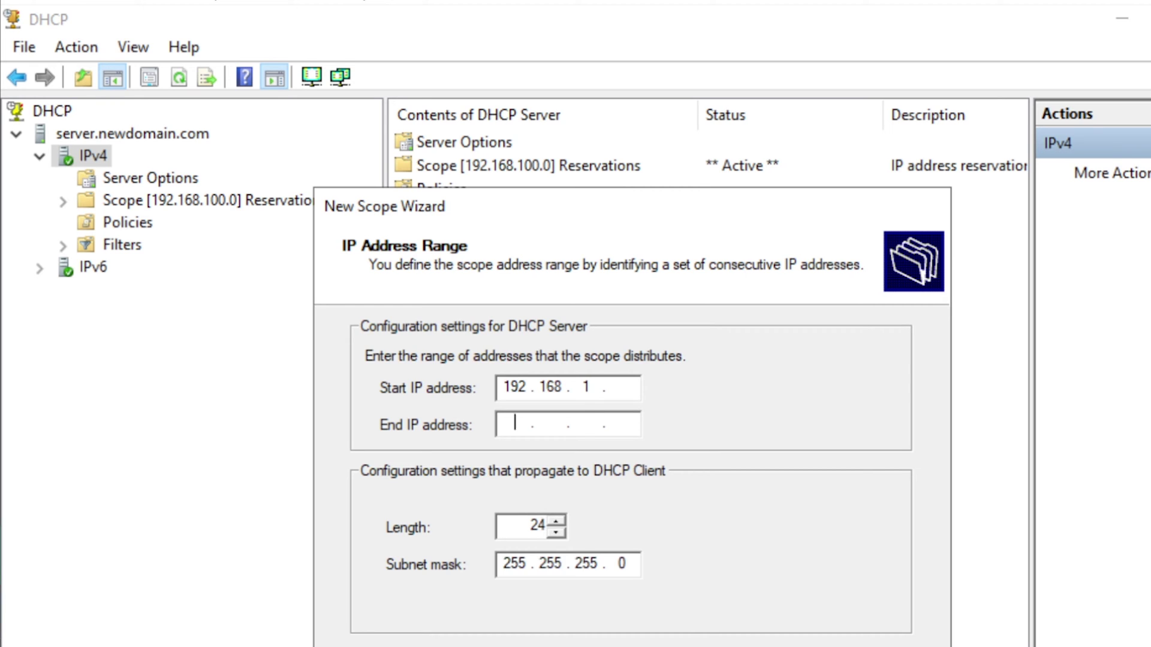
click(623, 387)
text(0)
click(514, 425)
text(192 . 168 . 1 .)
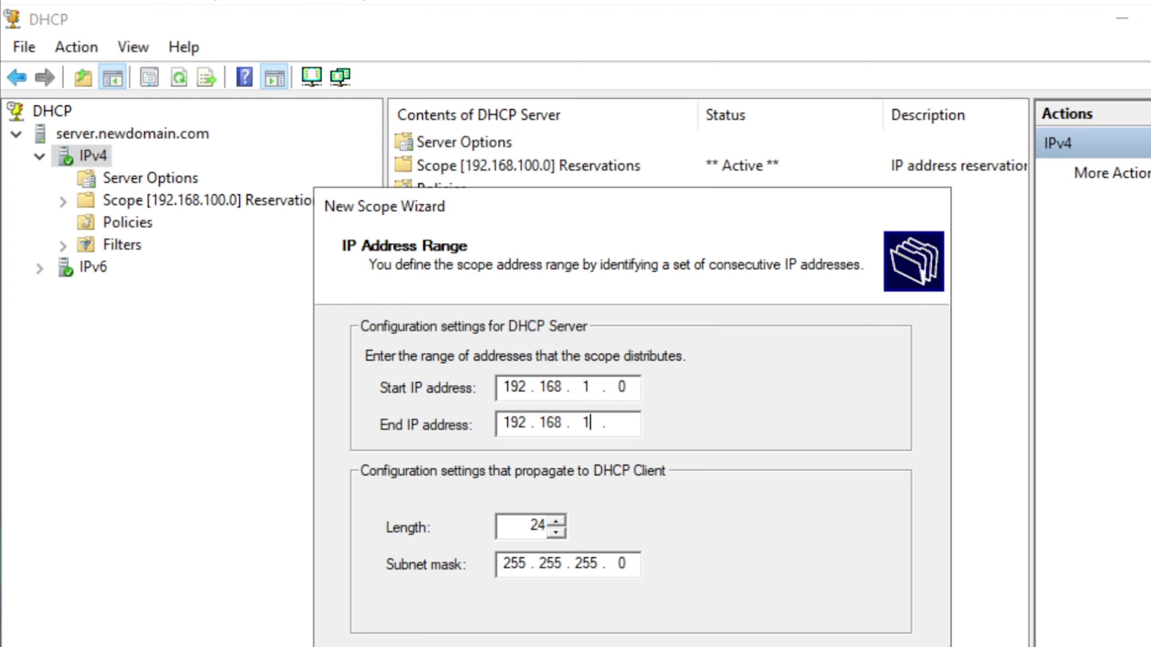
key(Tab)
click(631, 416)
text(100)
key(Escape)
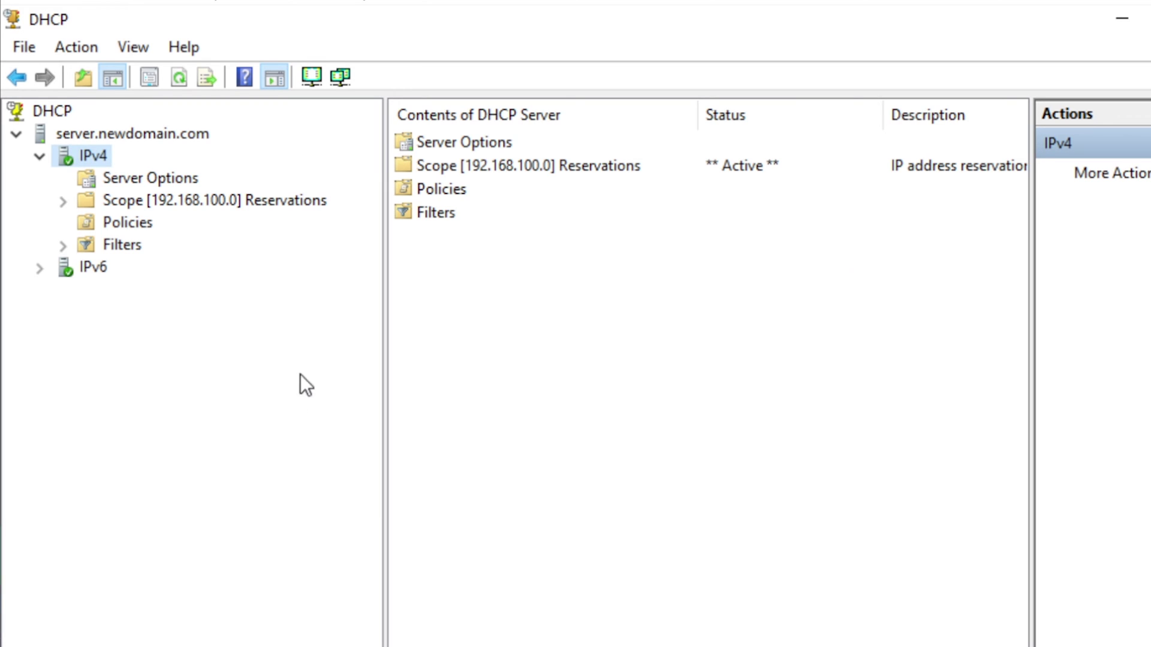
Expand the existing 192.168.100.0 scope and examine the start and end addresses of its address pool.
double_click(113, 200)
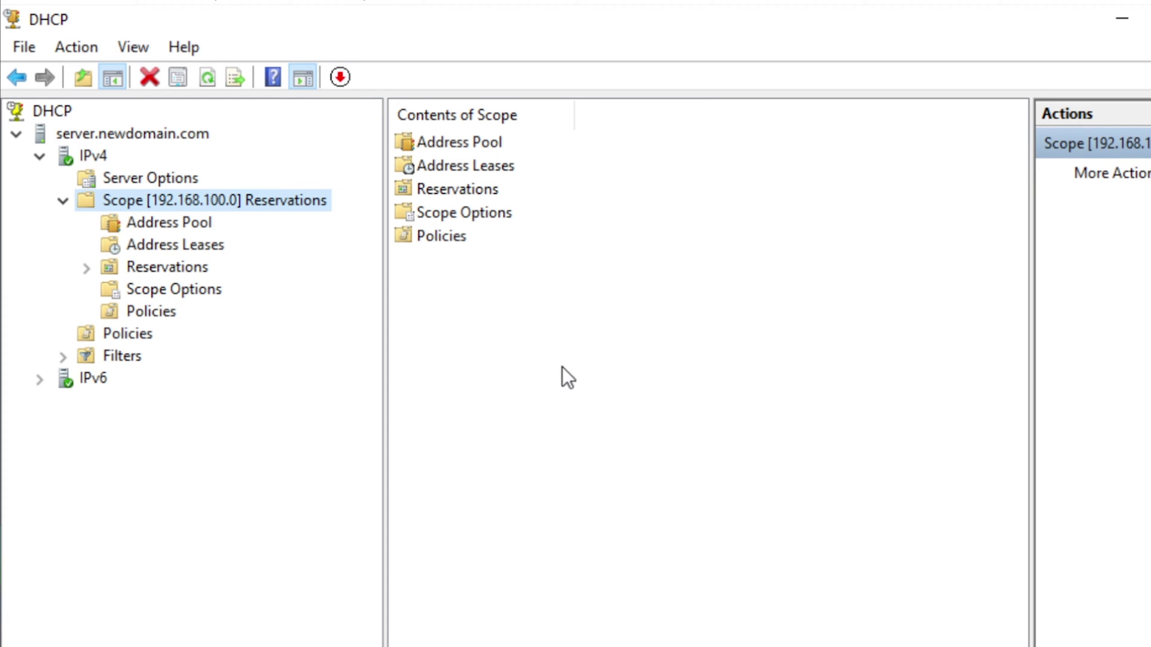
click(500, 451)
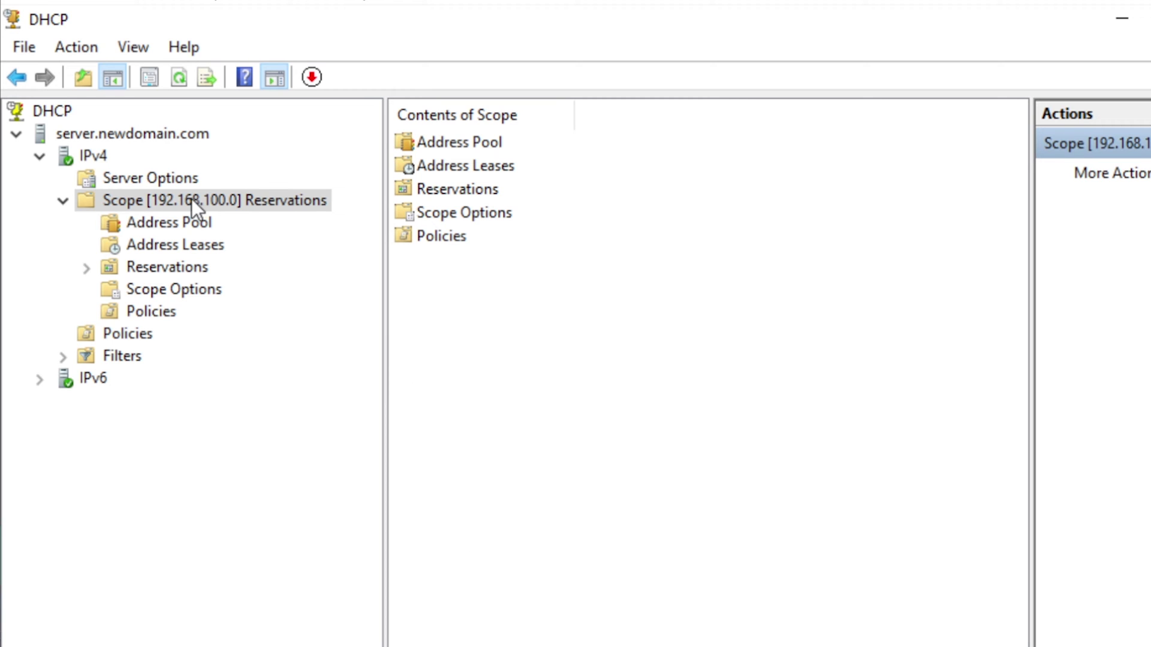
click(174, 224)
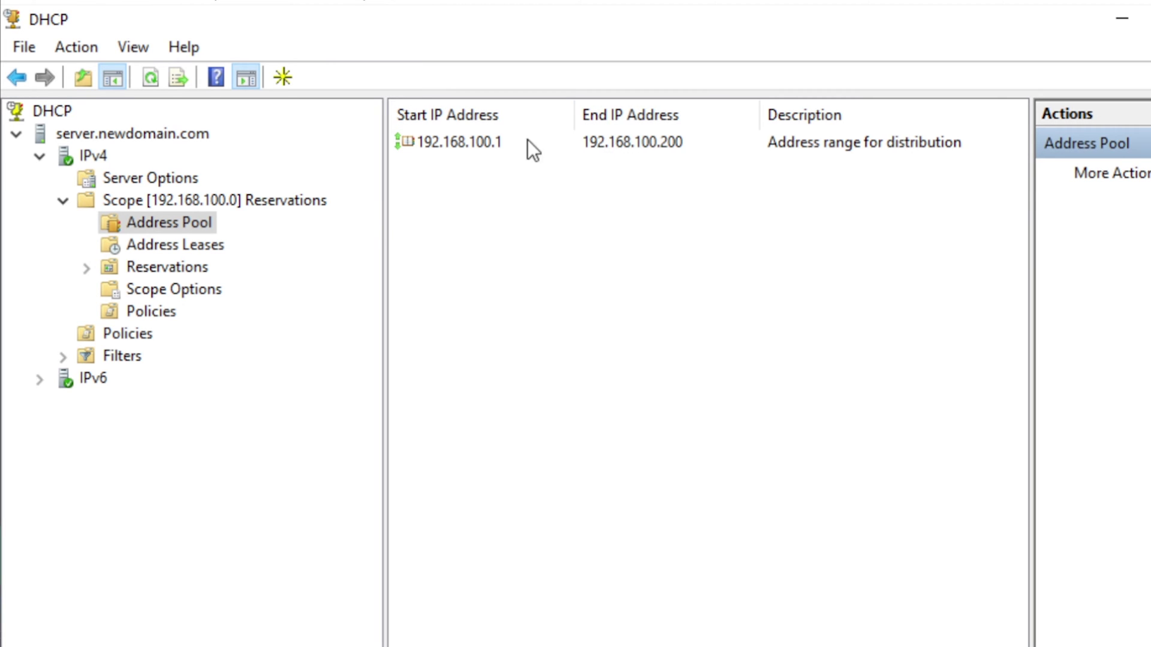
click(491, 145)
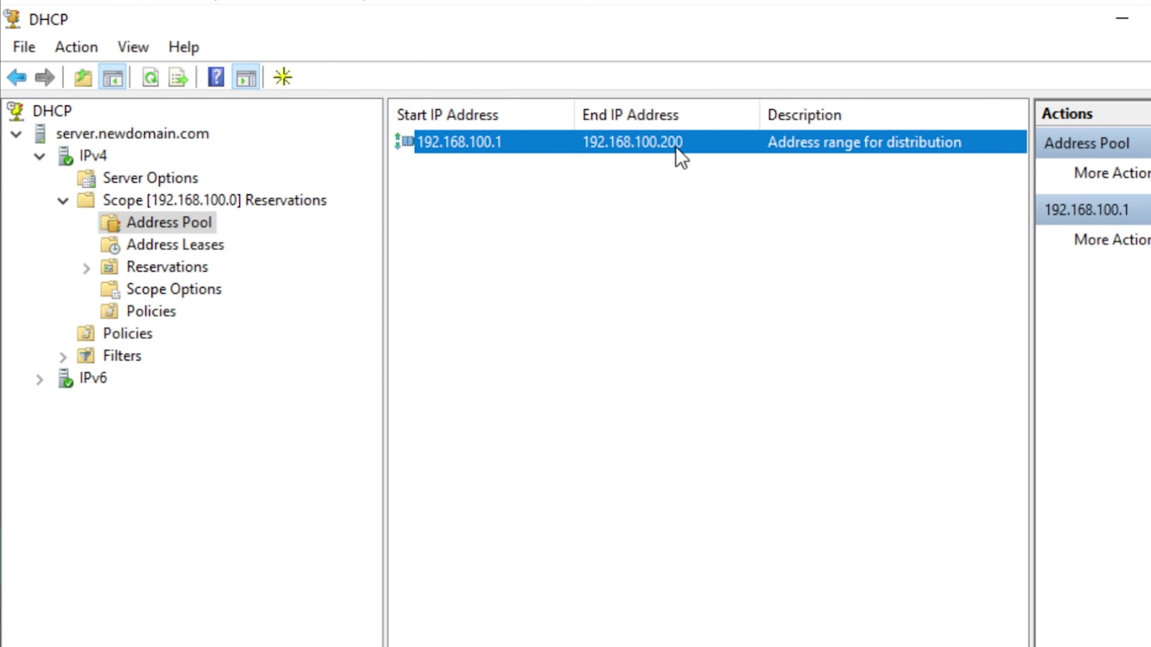
click(662, 171)
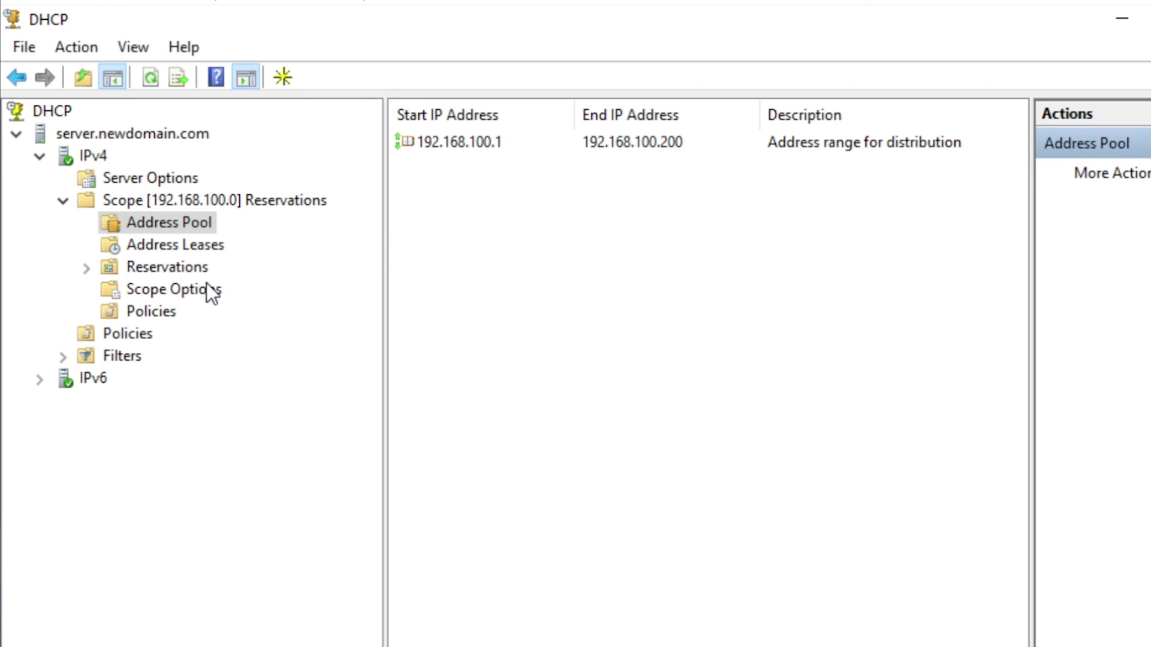
Check what the IPv6 node contains, collapse it, and view the IPv4 scope's address leases.
click(40, 380)
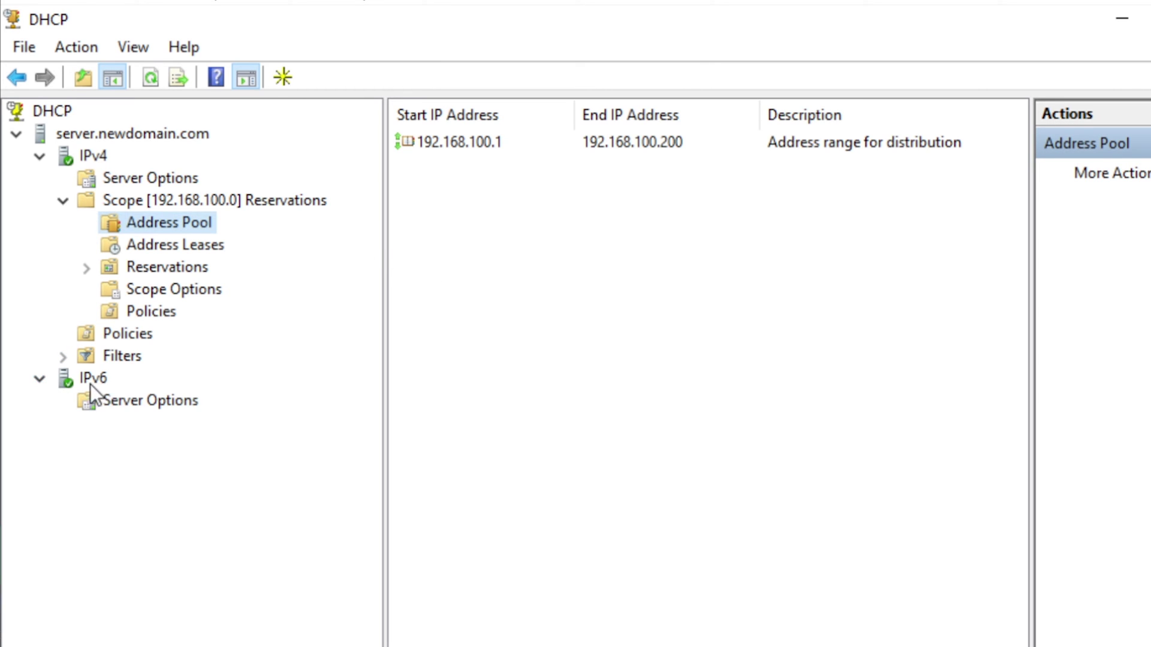
click(37, 379)
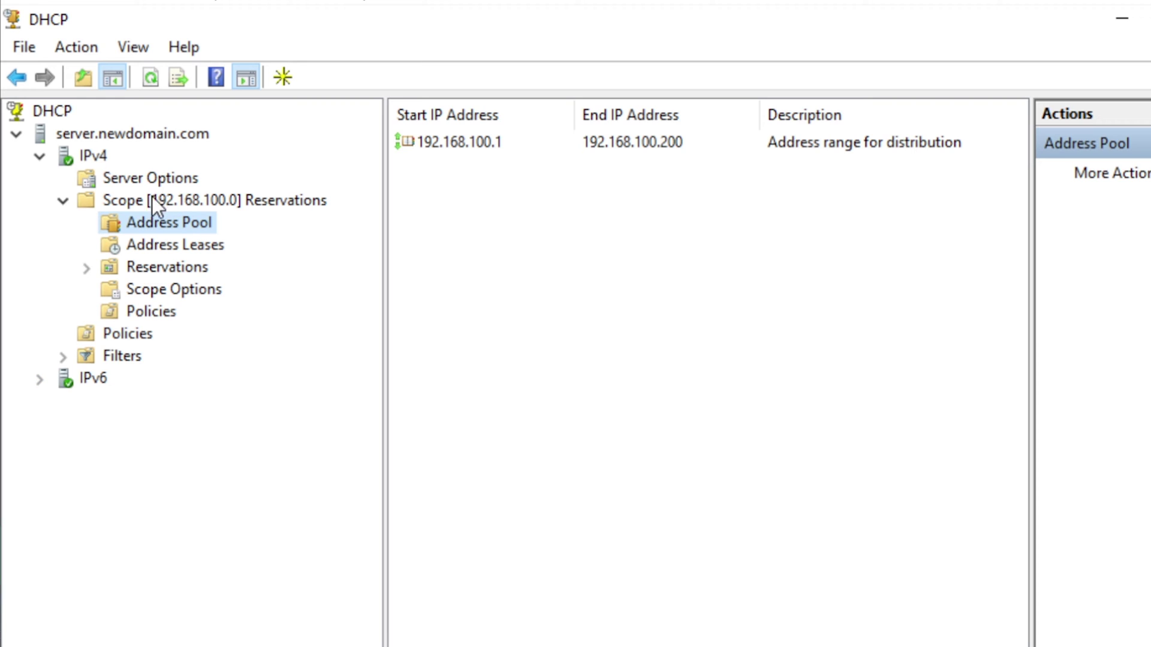
click(166, 245)
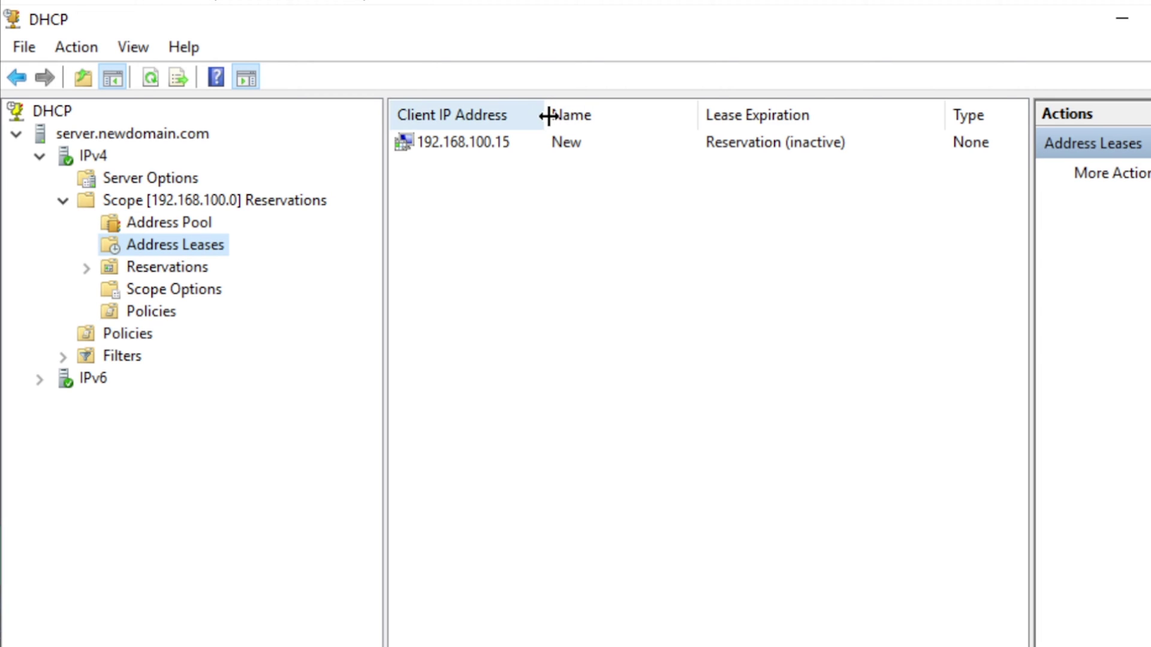
drag(544, 113, 556, 114)
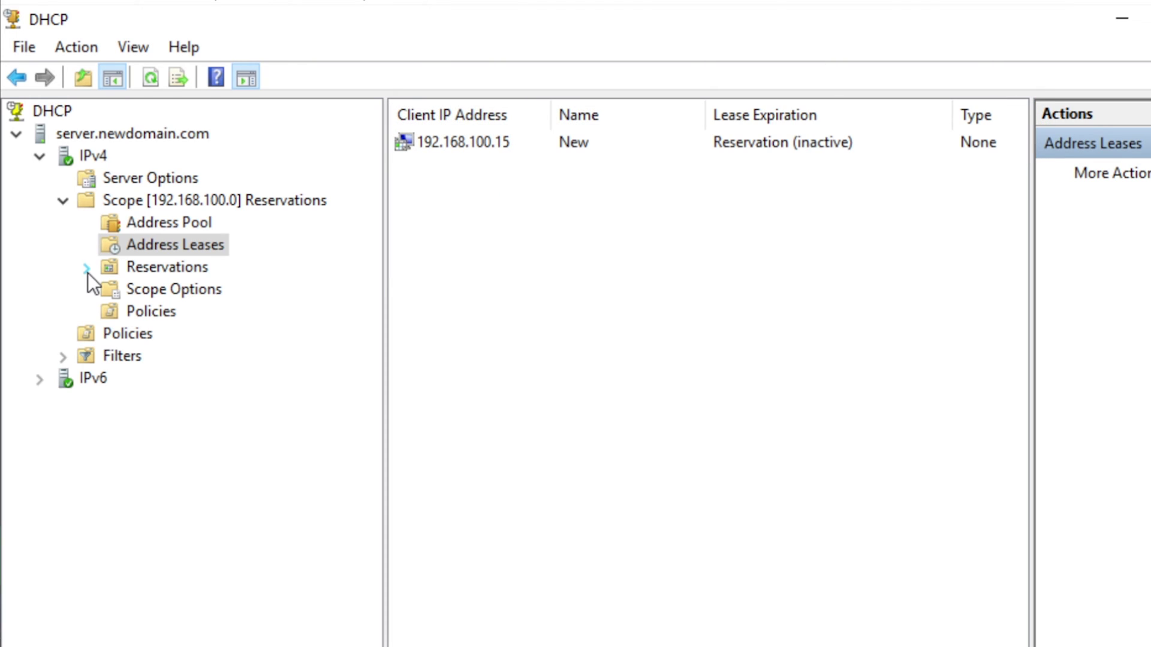
Expand the scope's reservations and examine the options of the 192.168.100.15 reservation.
click(86, 268)
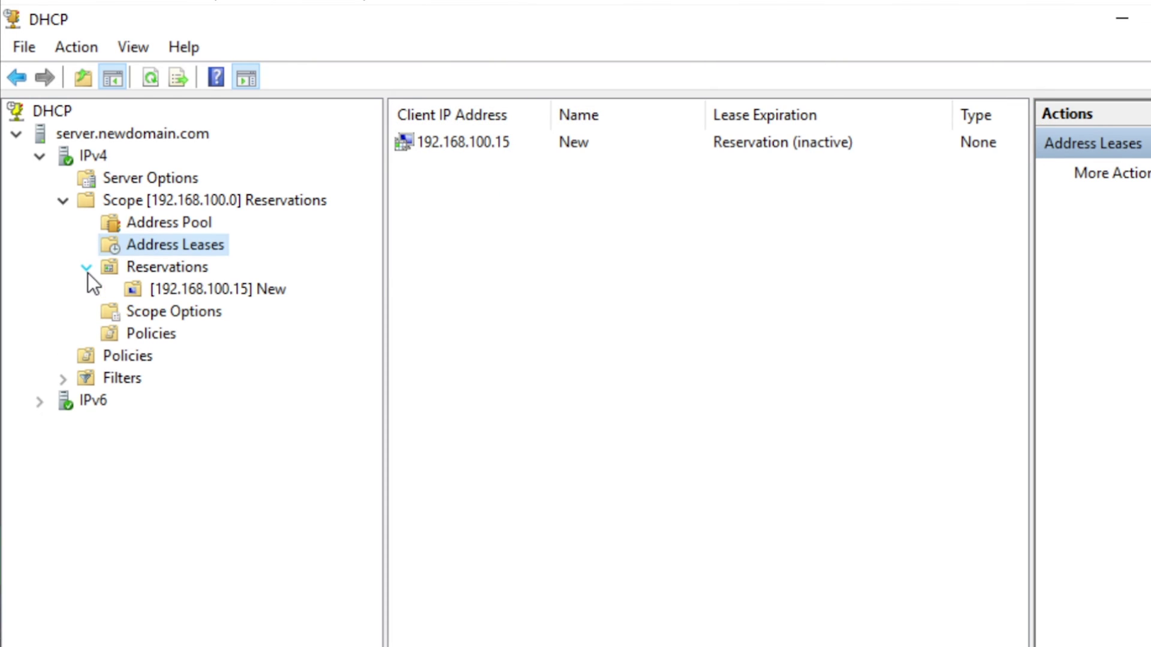
click(167, 273)
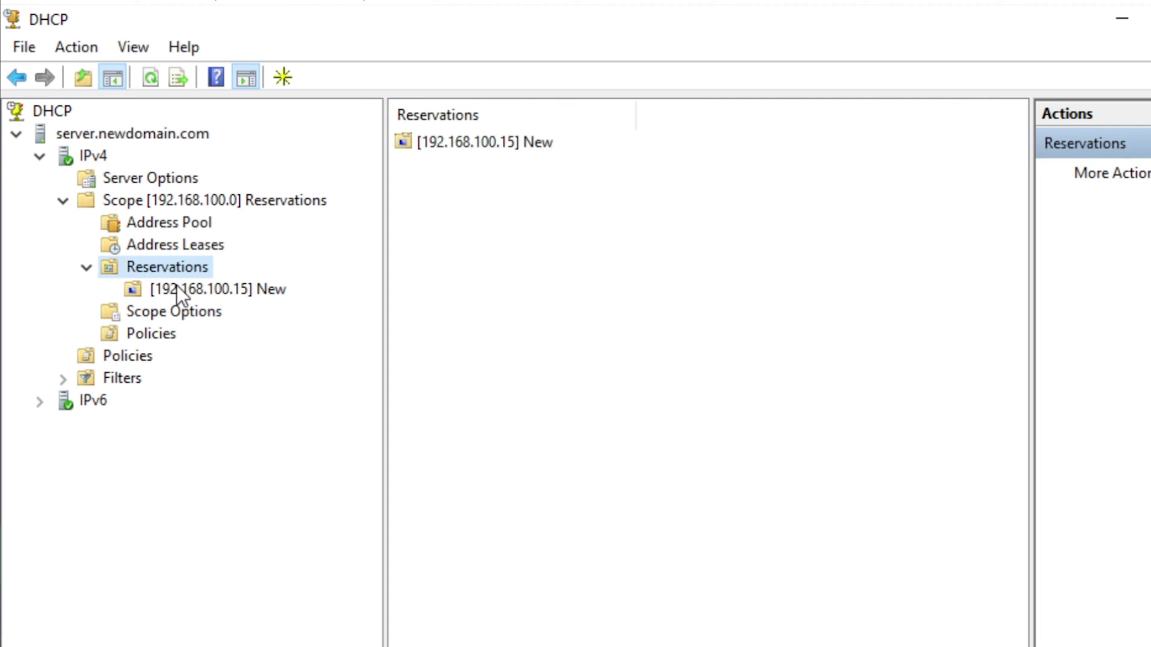
click(179, 287)
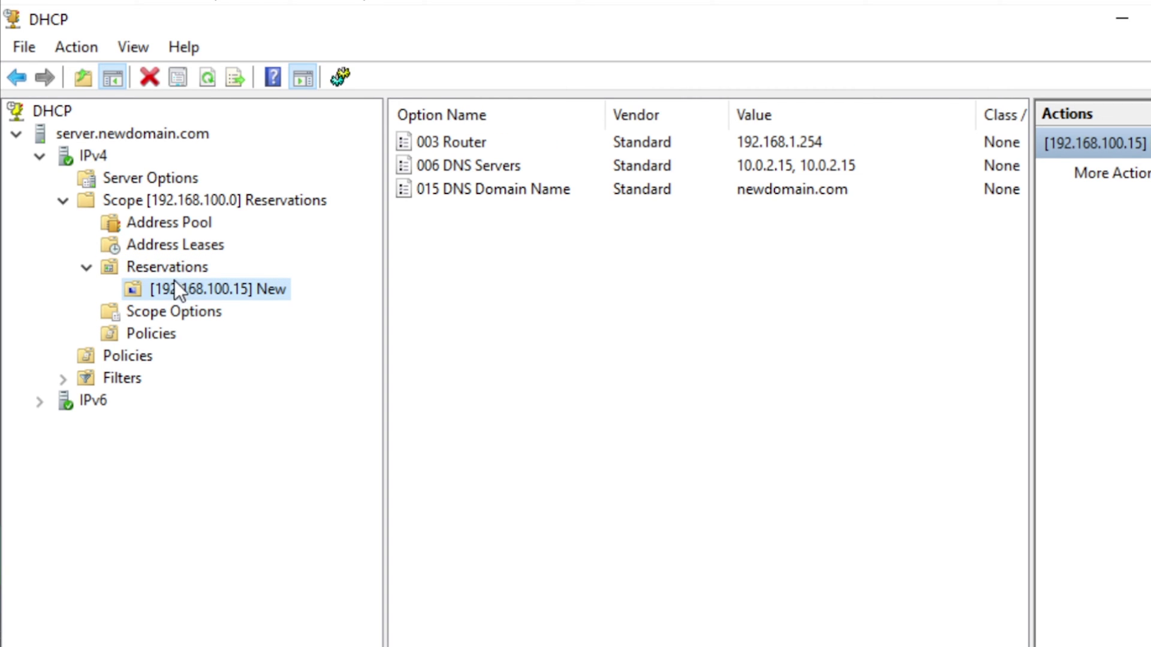
click(174, 268)
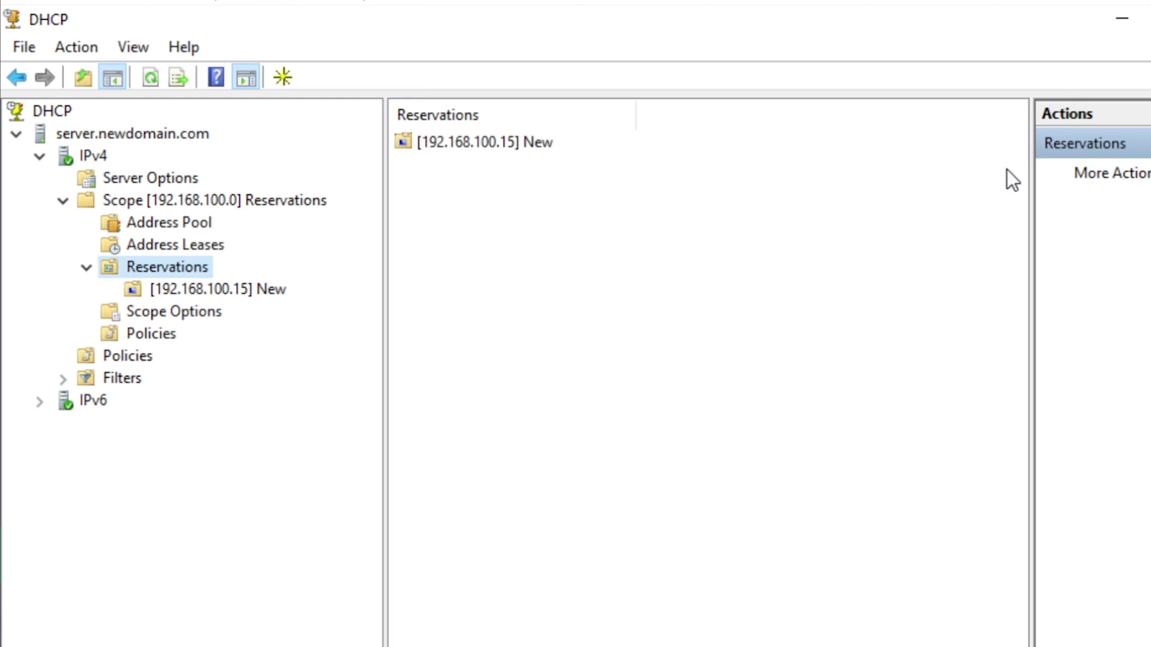
Minimize the DHCP console, open a Command Prompt by searching for cmd, and shift its window slightly down.
click(1120, 26)
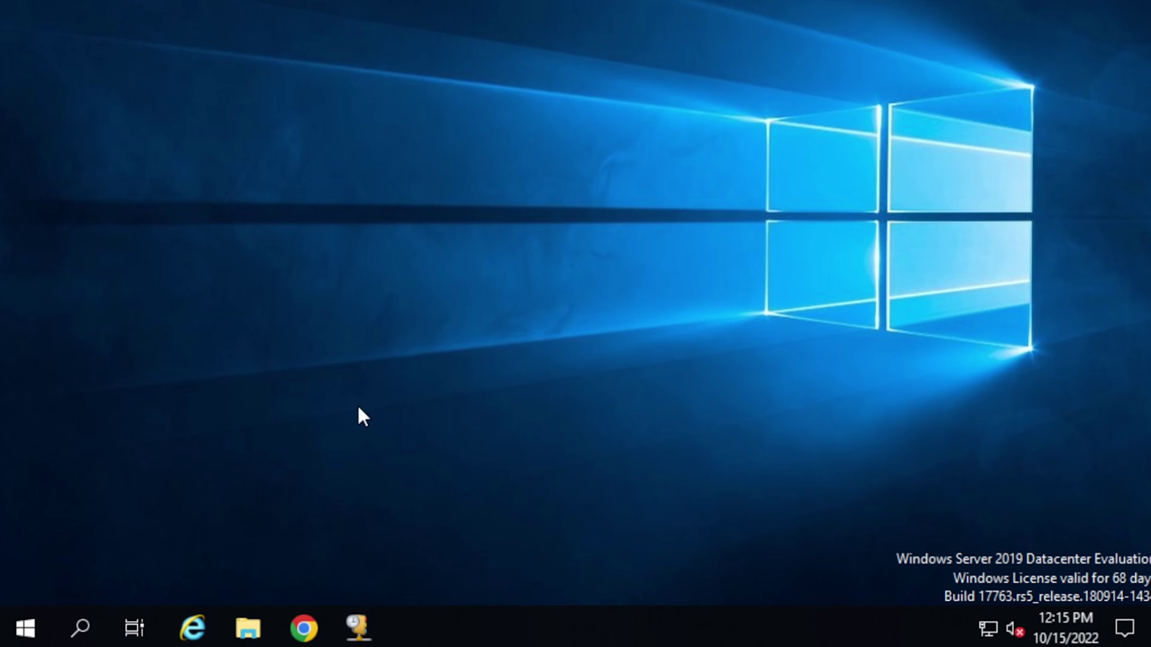
click(76, 623)
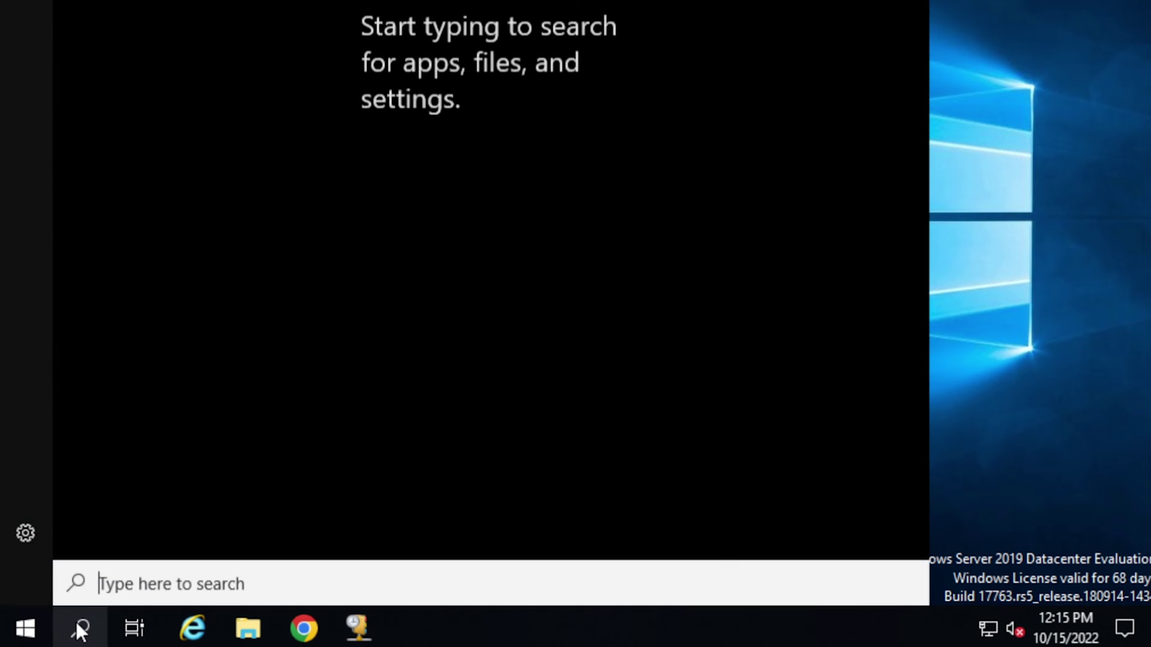
text(mc)
key(BackSpace)
key(BackSpace)
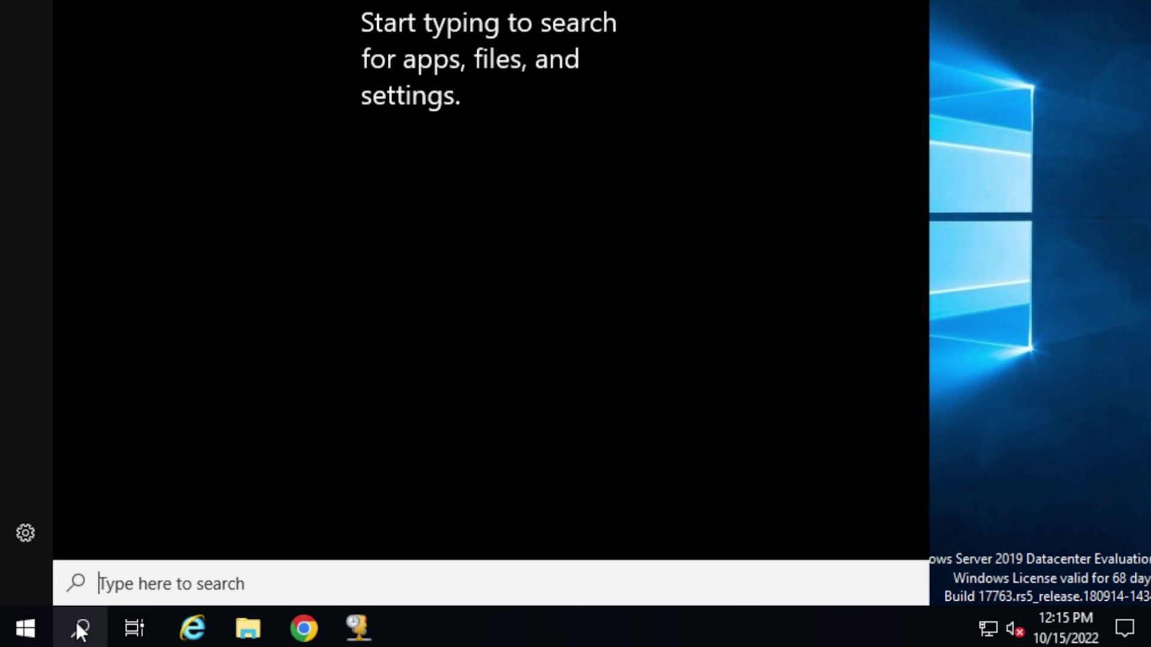
text(cmd)
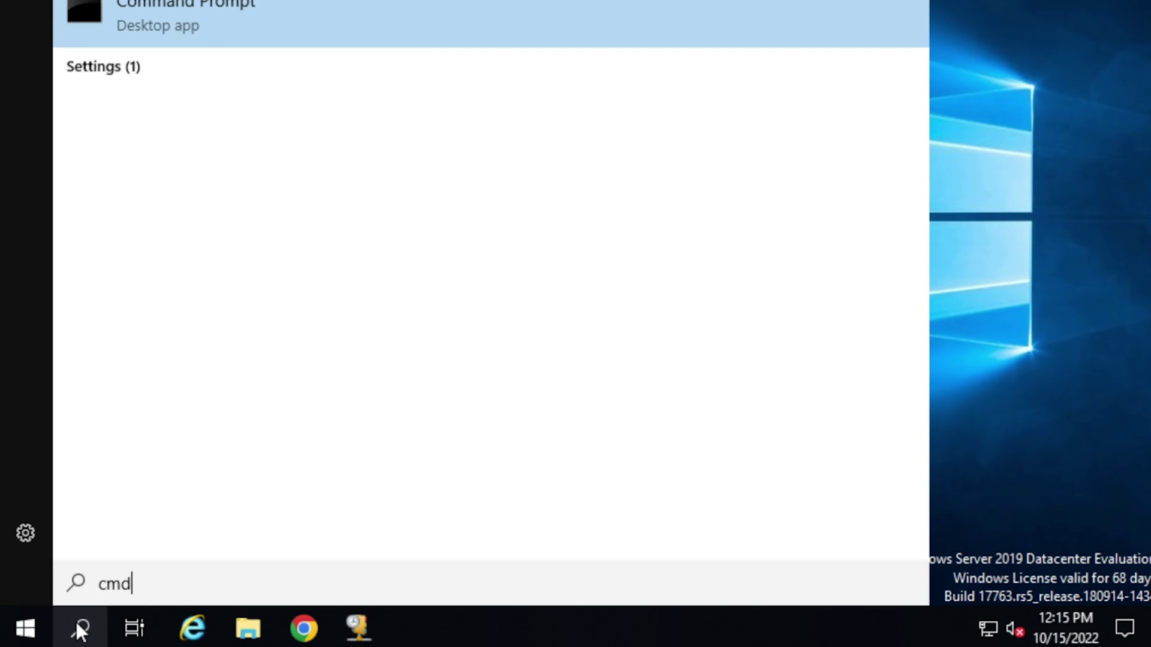
key(Return)
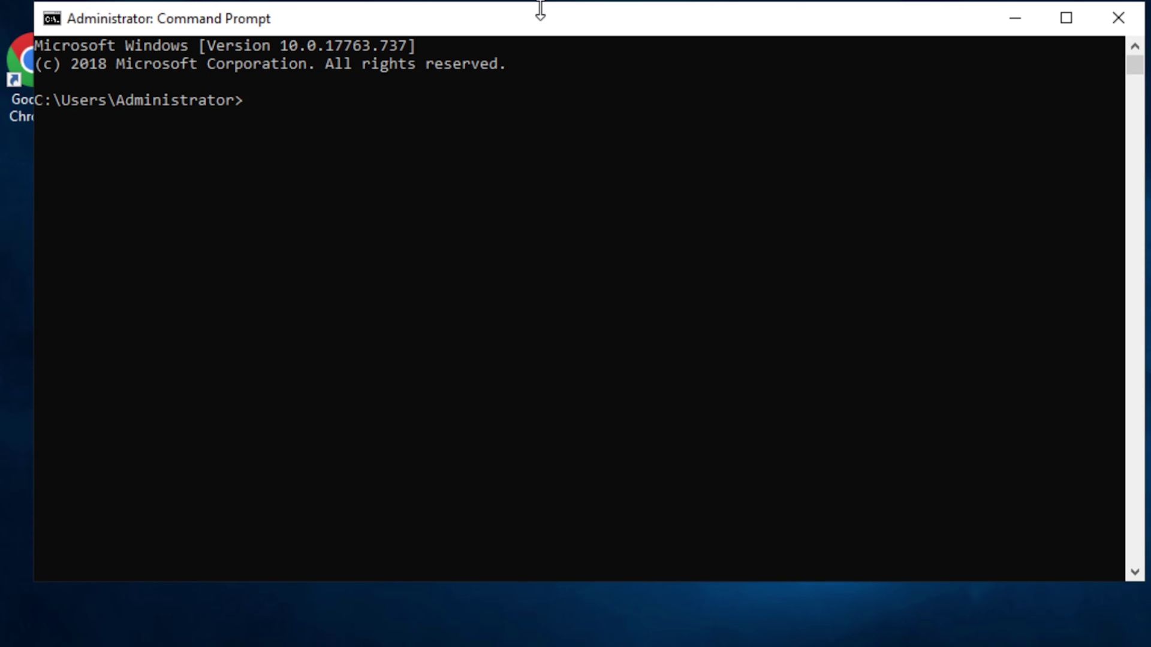
drag(594, 23, 593, 36)
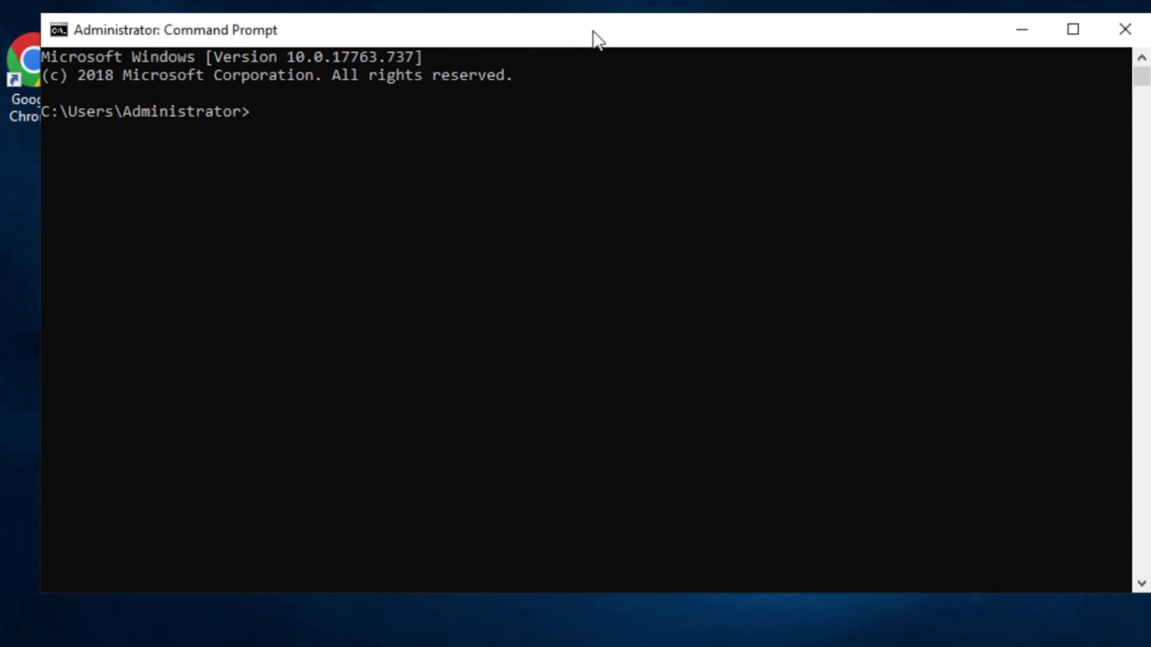
Run ipconfig /all to list the server's full IP configuration.
text(ipconfig a)
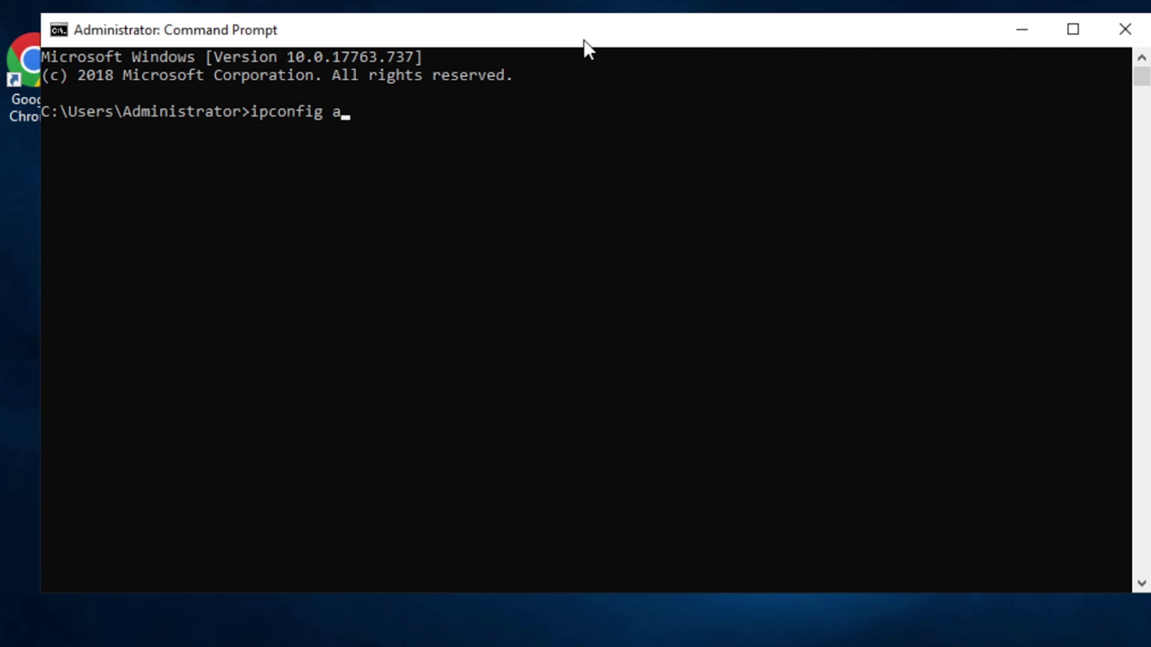
text(/l)
key(BackSpace)
key(BackSpace)
key(BackSpace)
text(/all)
key(Return)
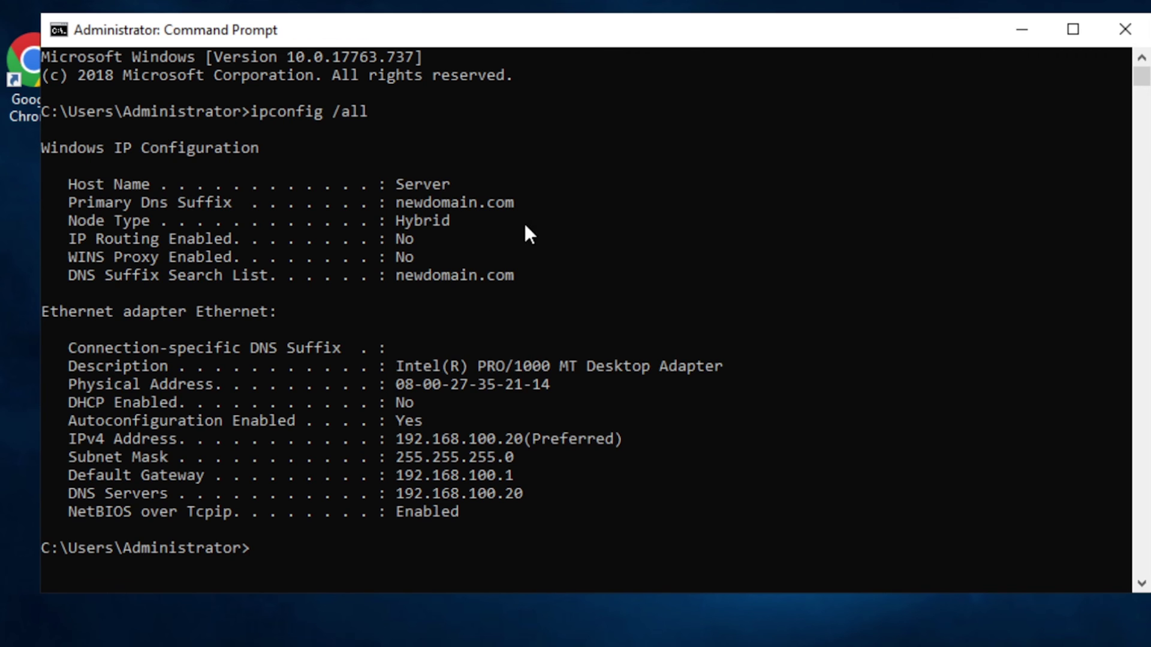
Highlight the Ethernet adapter's physical address and description in the ipconfig output to examine them.
click(526, 384)
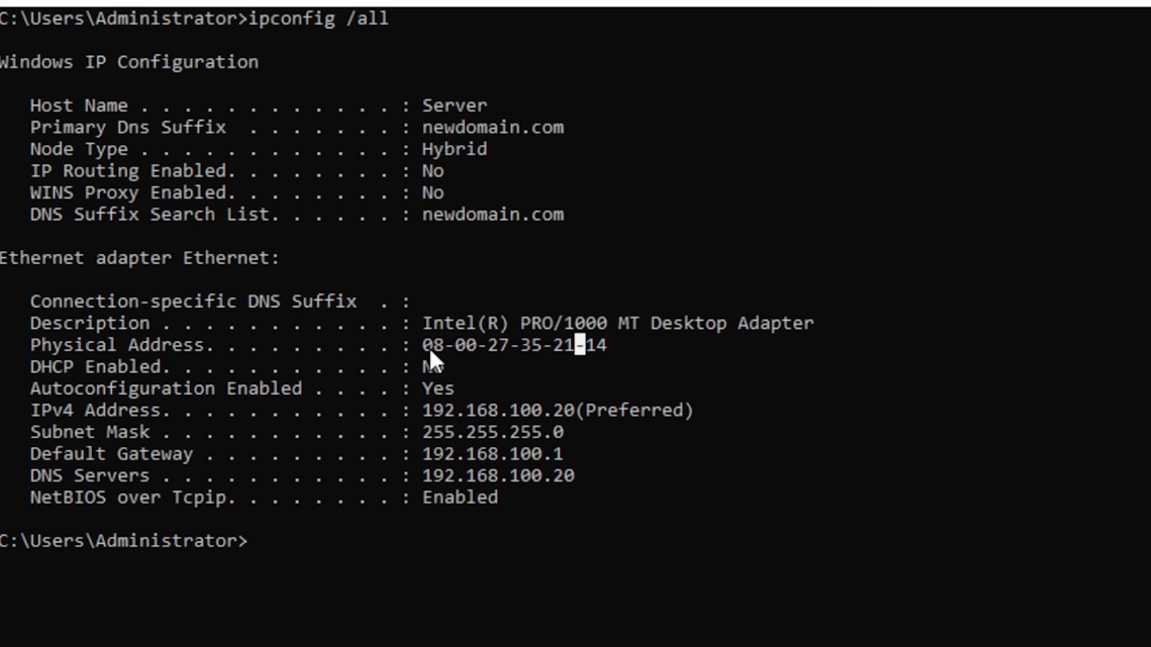
drag(424, 348, 598, 347)
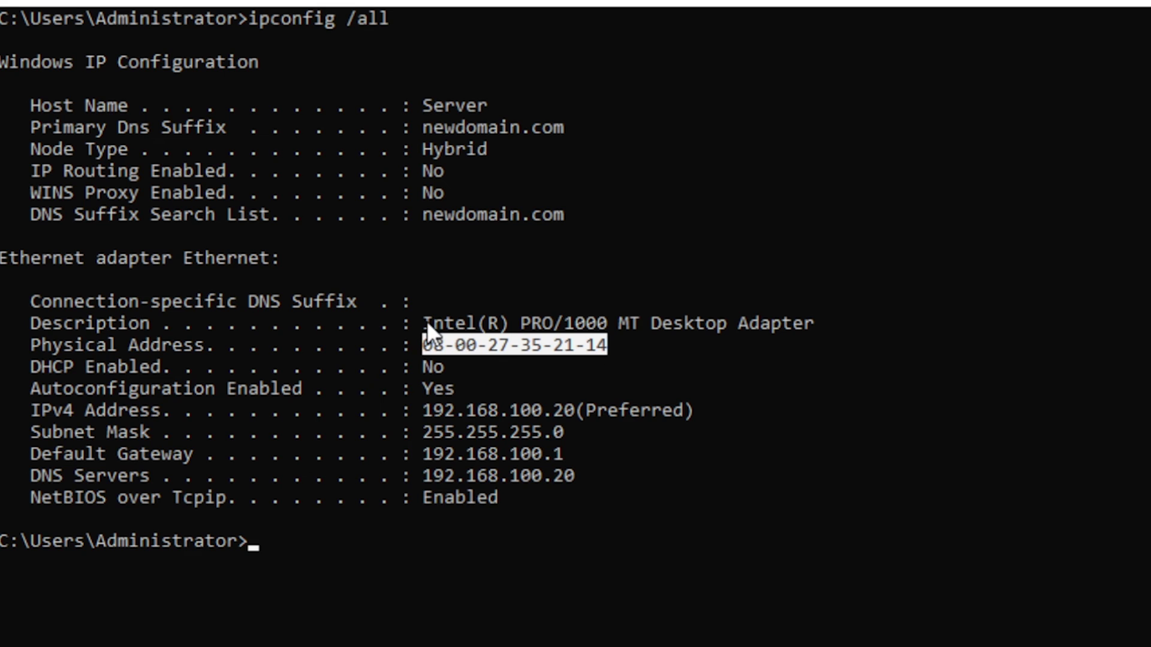
drag(427, 324, 806, 326)
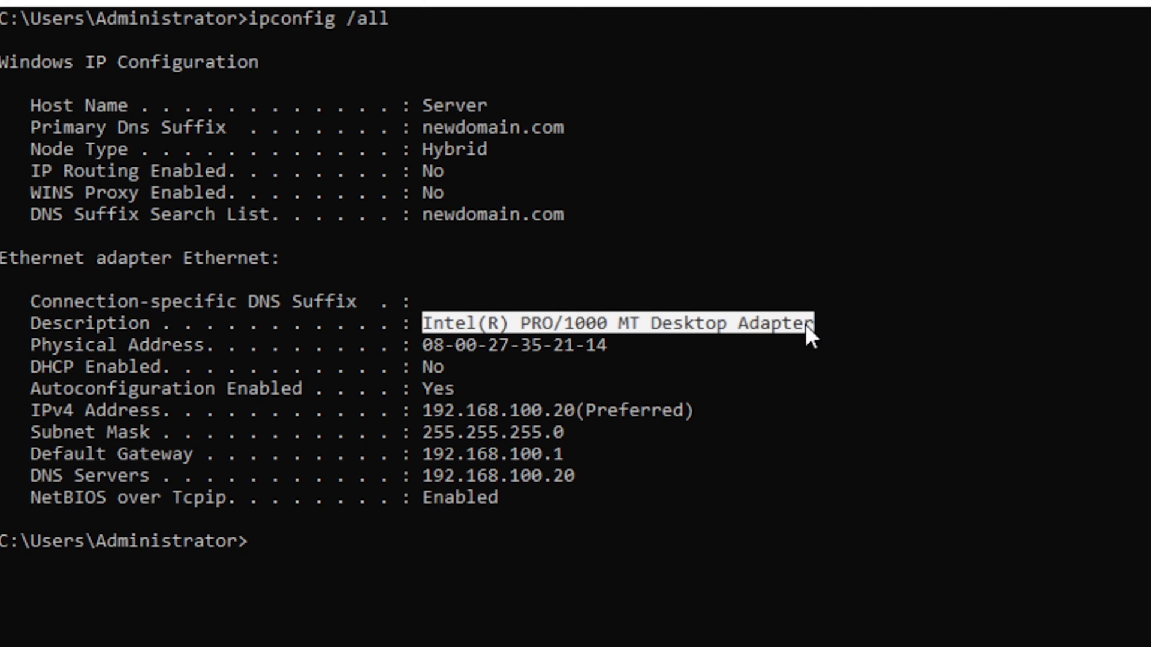
drag(607, 344, 430, 343)
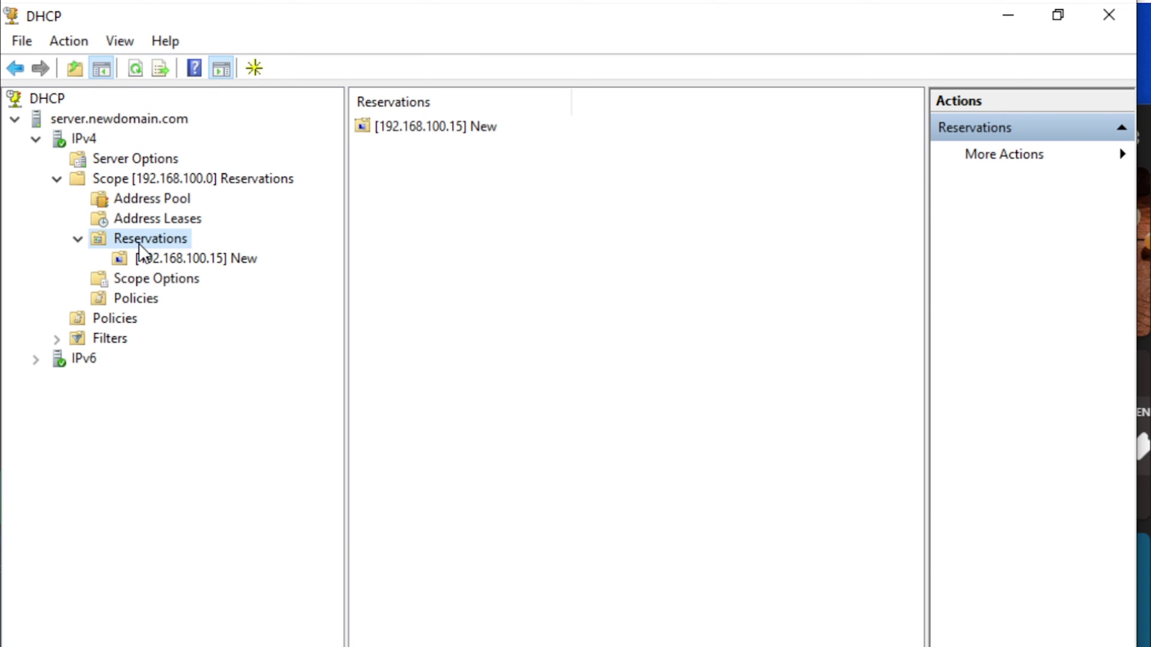
Return to the DHCP console and open a new reservation form in the 192.168.100.0 scope, moving it clear of the tree.
right_click(138, 240)
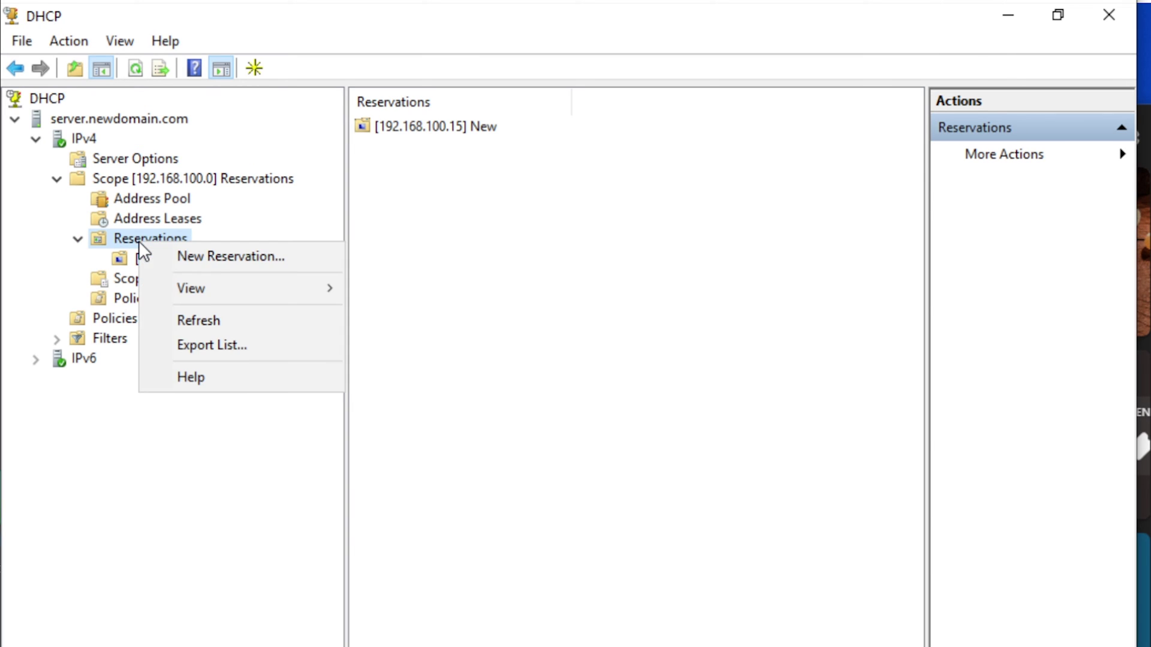
click(214, 256)
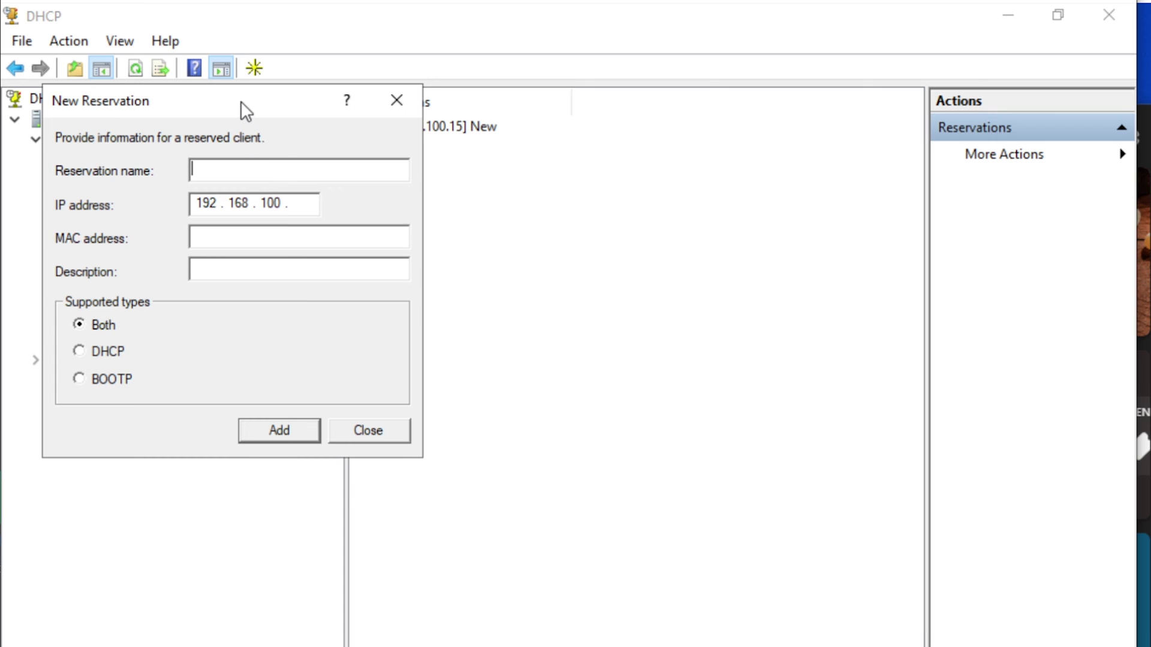
drag(239, 101, 534, 241)
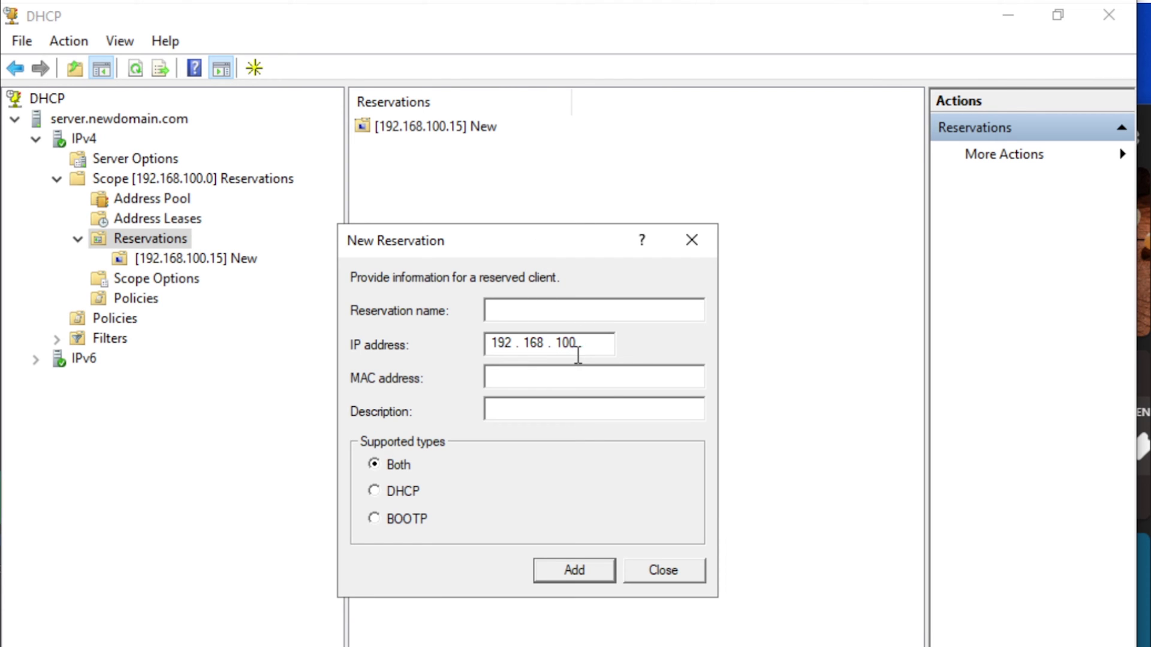
Switch to Google Chrome and search Google for "printer mac address".
click(300, 623)
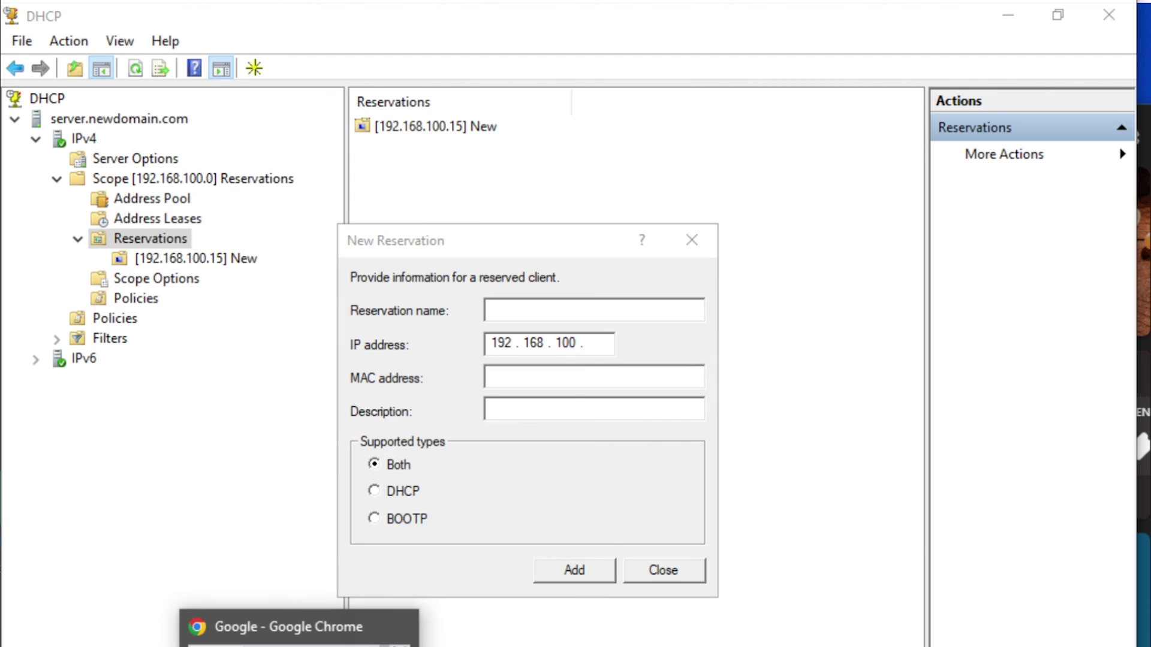
click(427, 327)
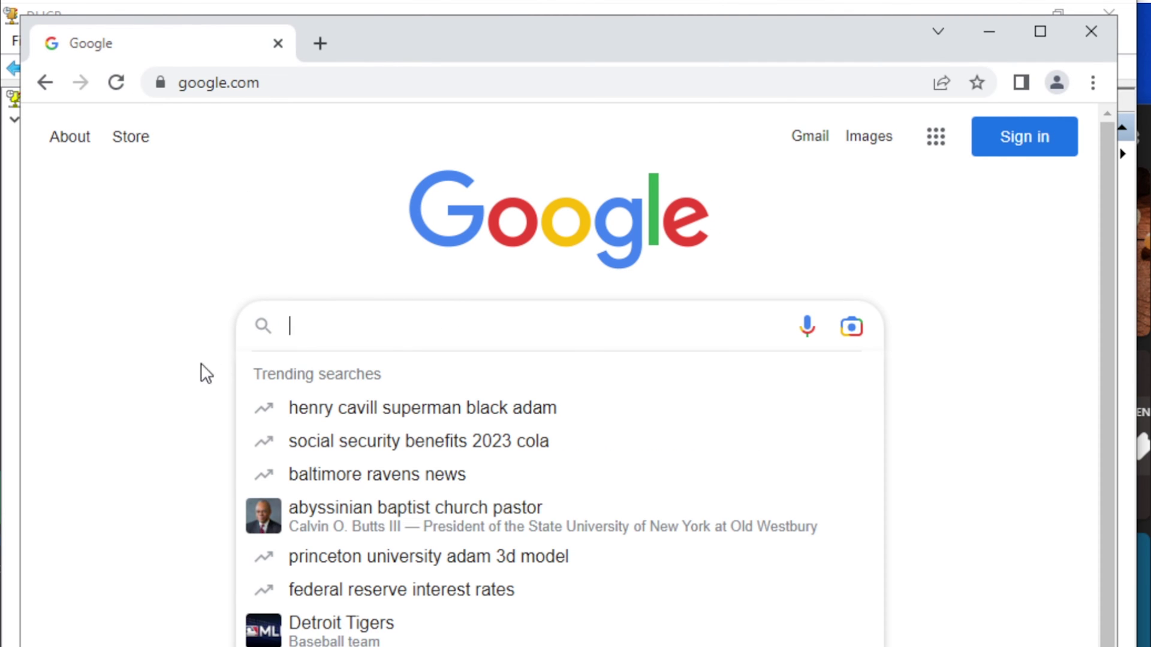
click(131, 383)
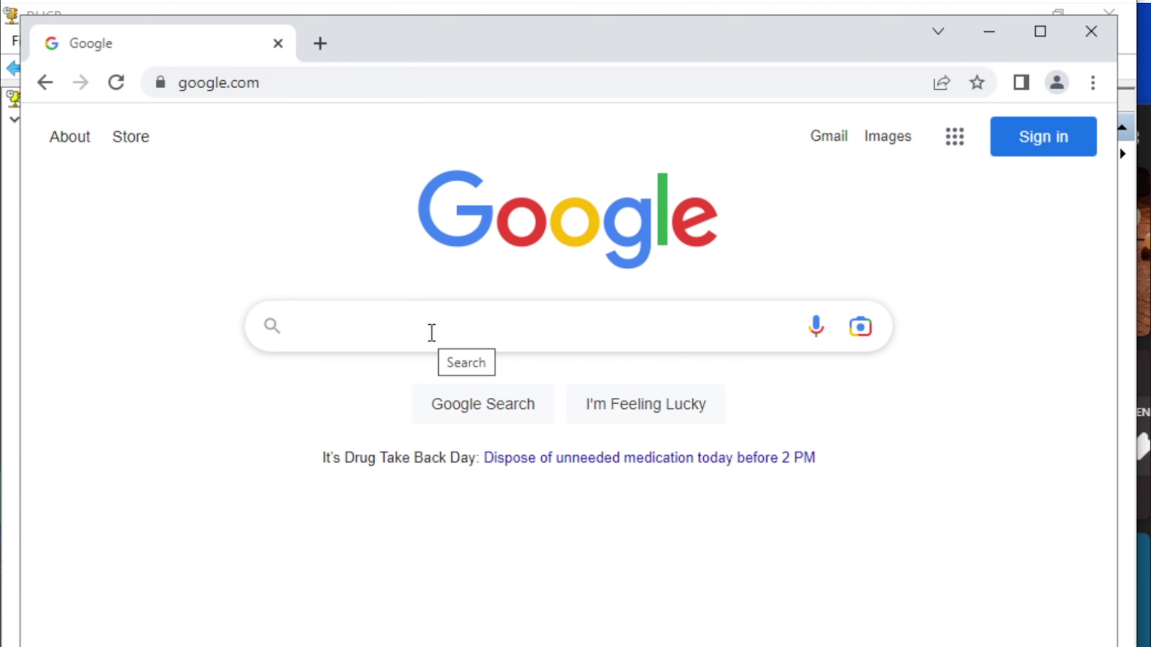
click(451, 326)
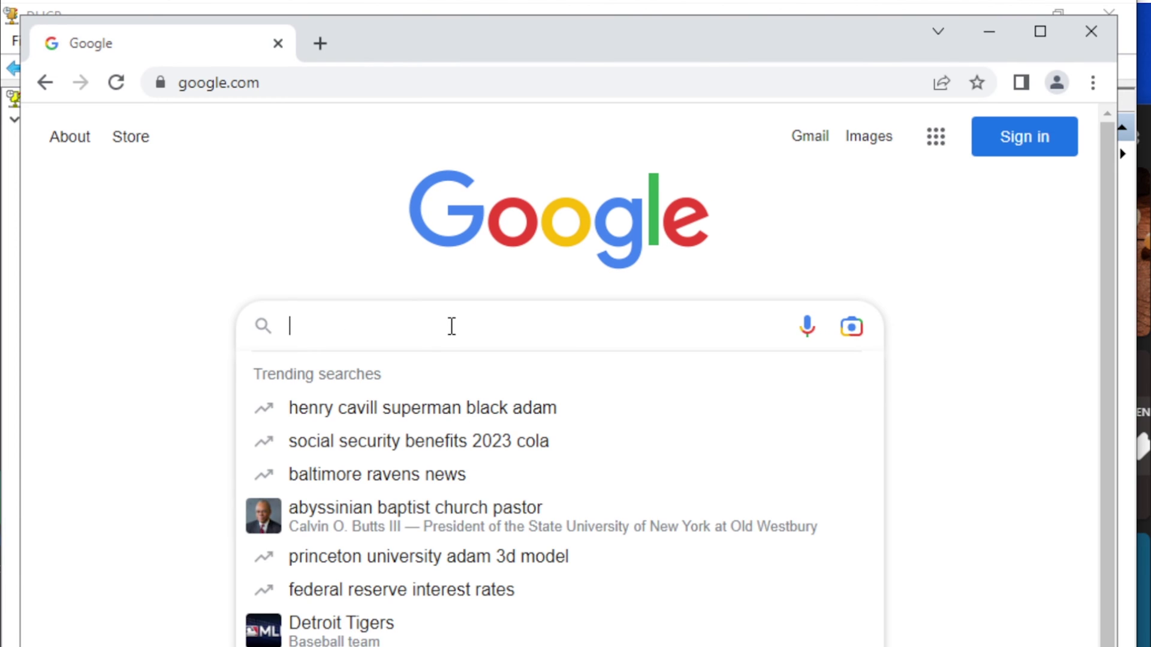
text(prin)
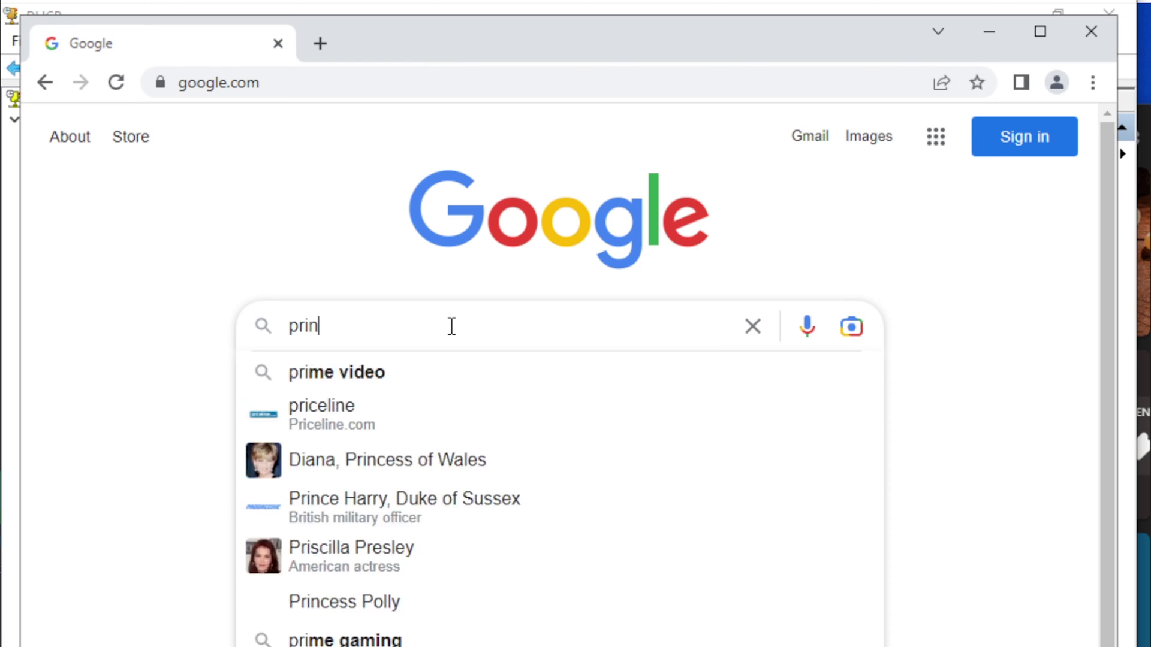
text(ter mac)
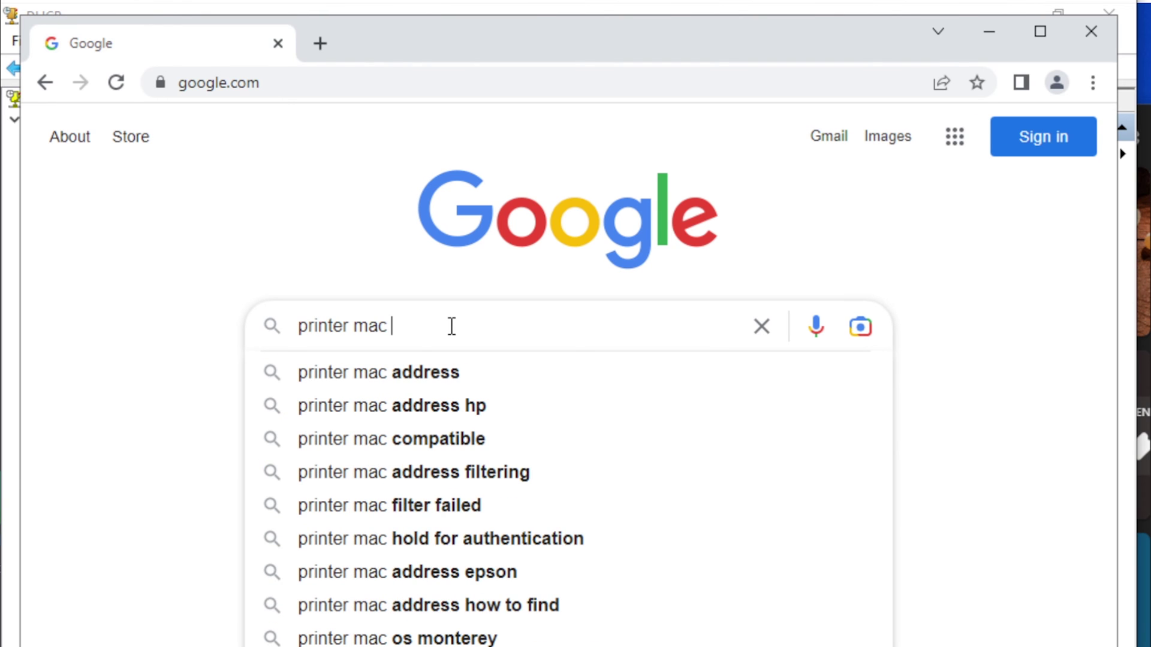
text( address)
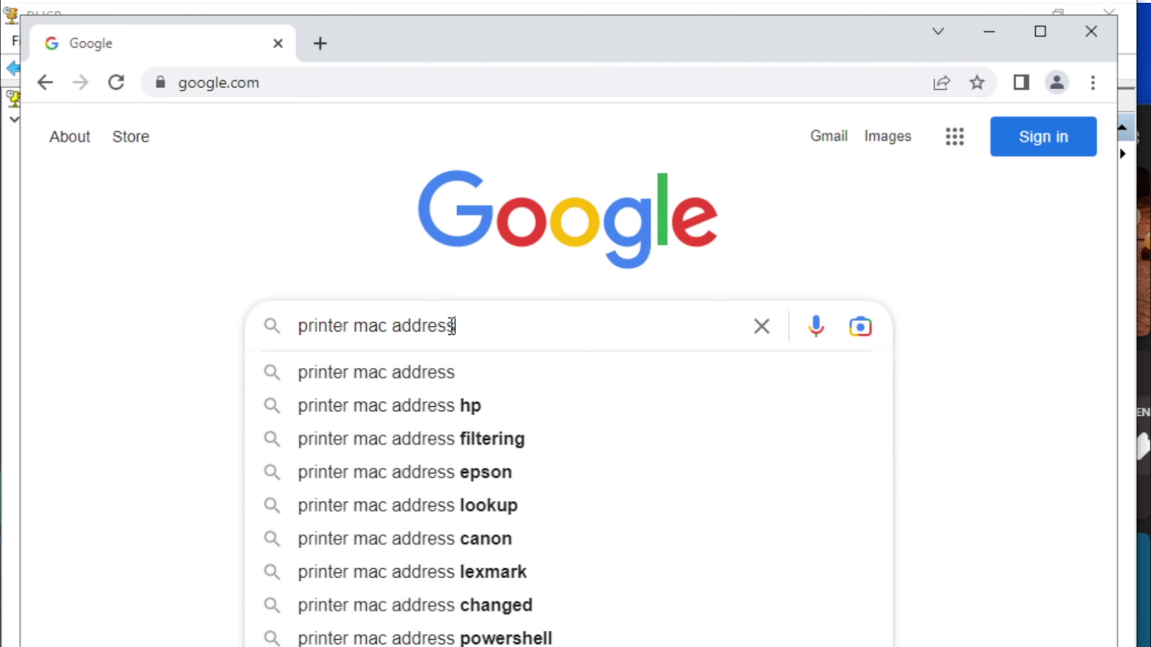
key(Return)
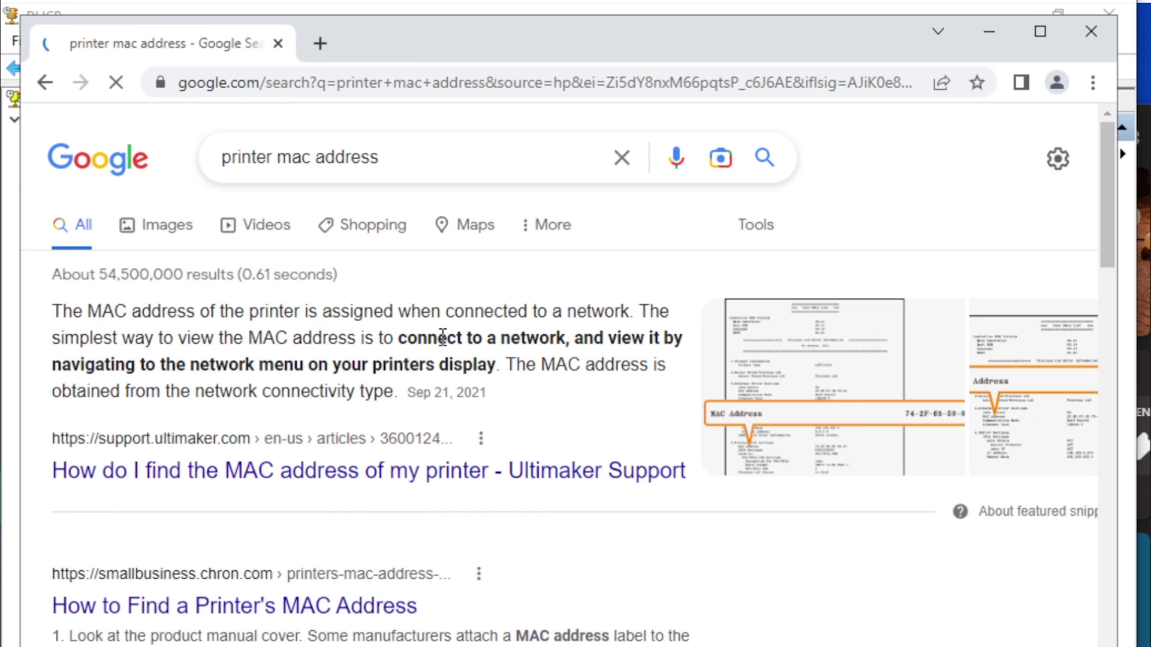
Show the image results for the search and open the Canon manual page behind the first image.
scroll(442, 338, down, 2)
scroll(442, 338, up, 2)
click(182, 229)
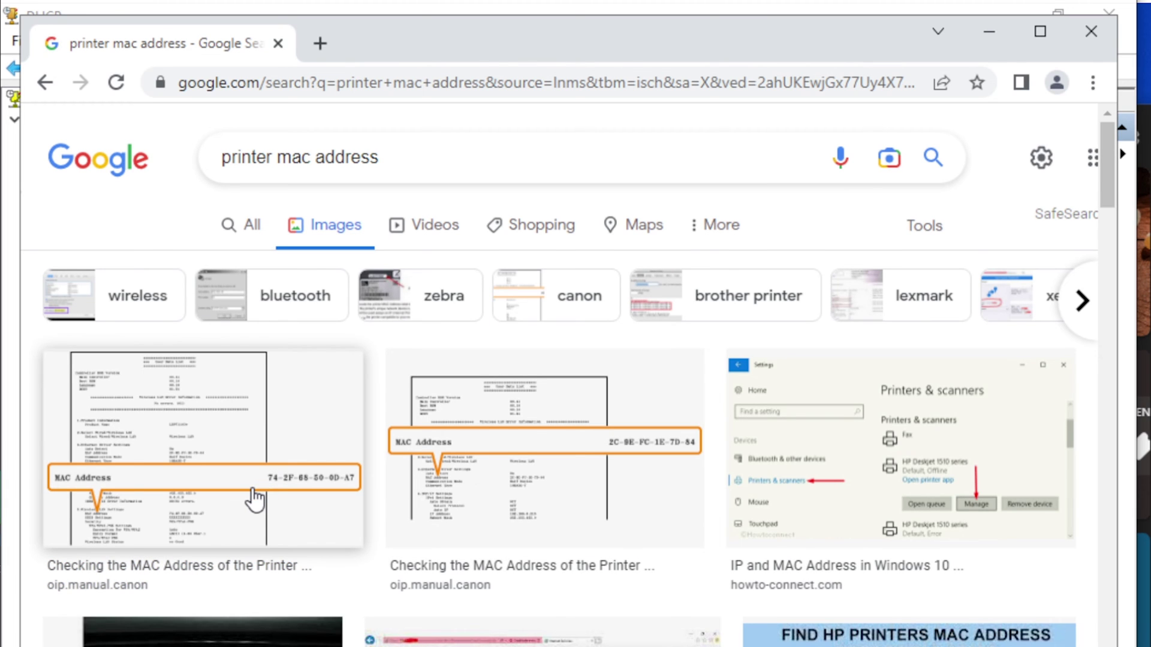
click(255, 499)
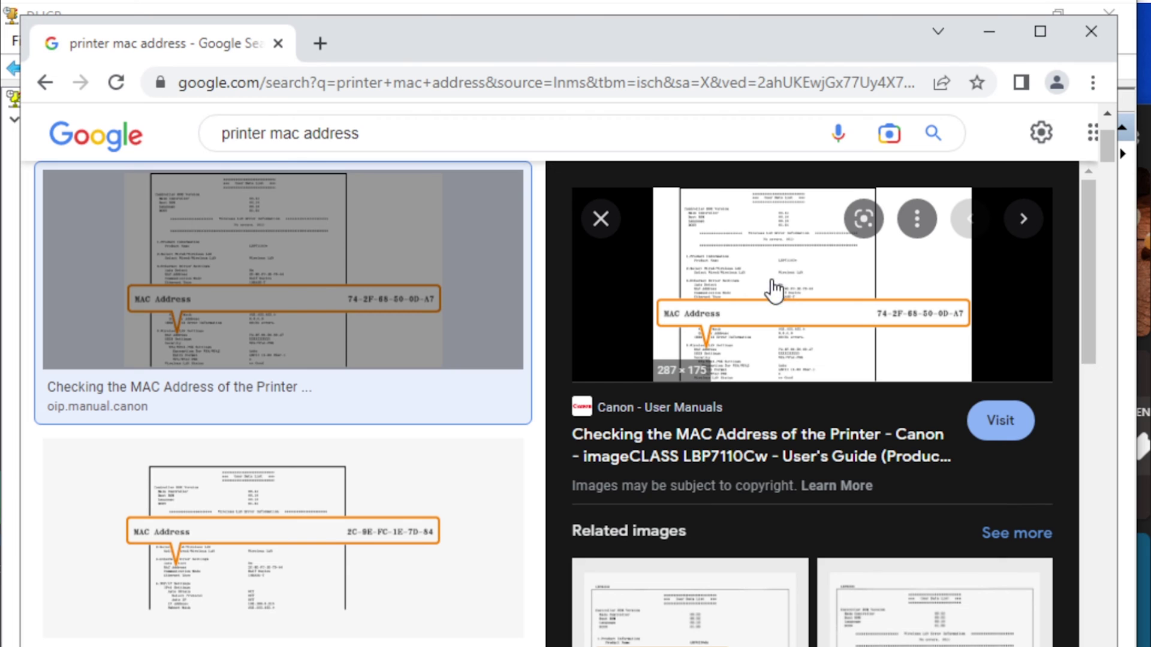
click(729, 308)
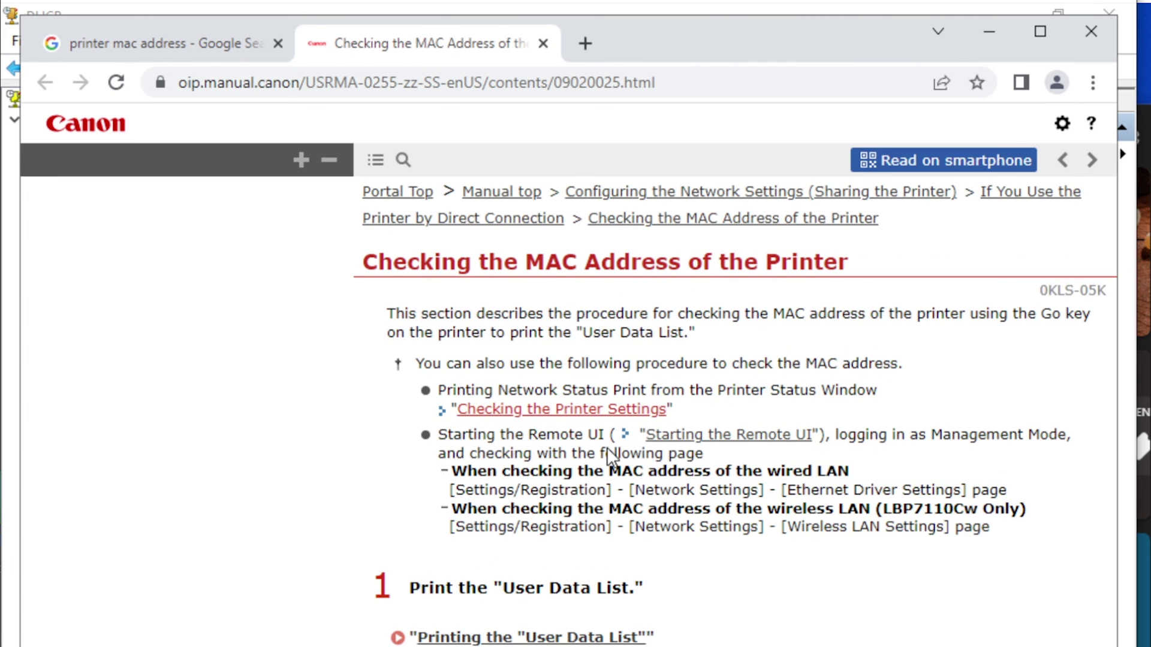
Examine the sample MAC address for the wired LAN on the Canon page, enlarging the page for readability.
scroll(606, 447, down, 3)
scroll(607, 448, down, 5)
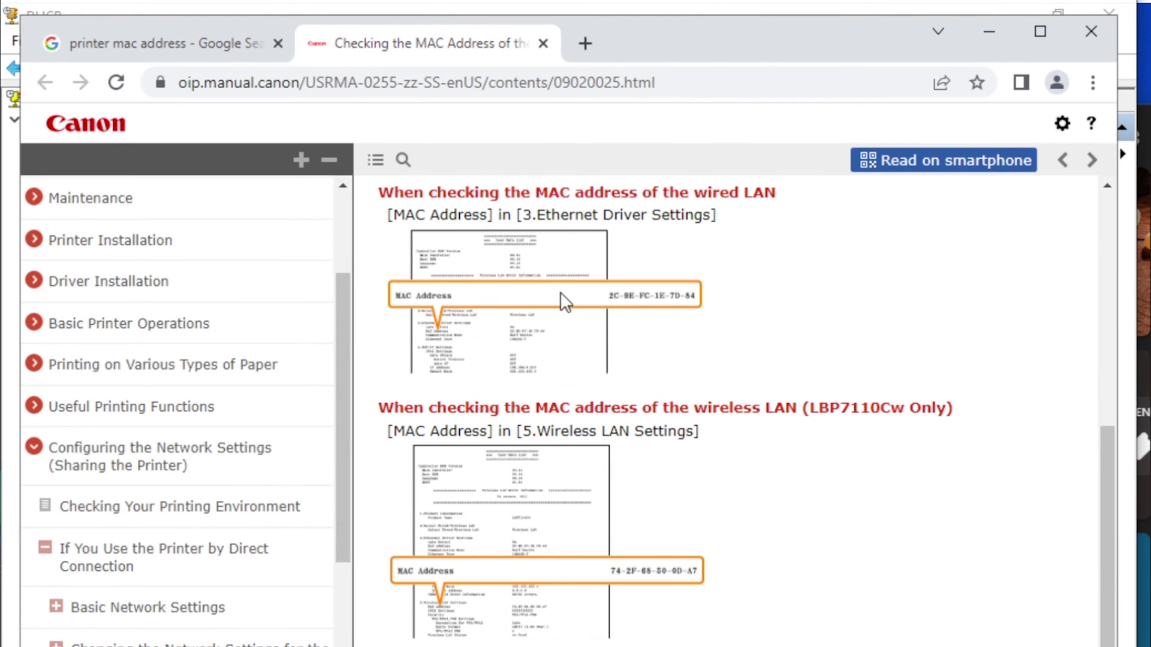
scroll(563, 344, up, 2)
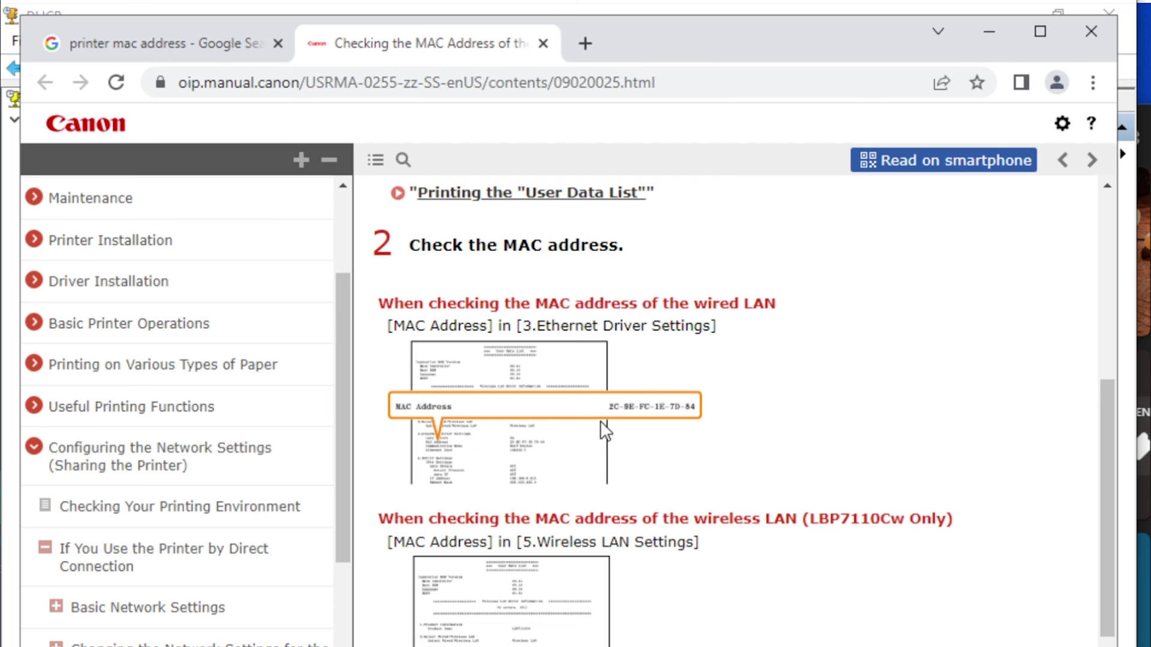
key(ctrl+plus)
key(ctrl+plus)
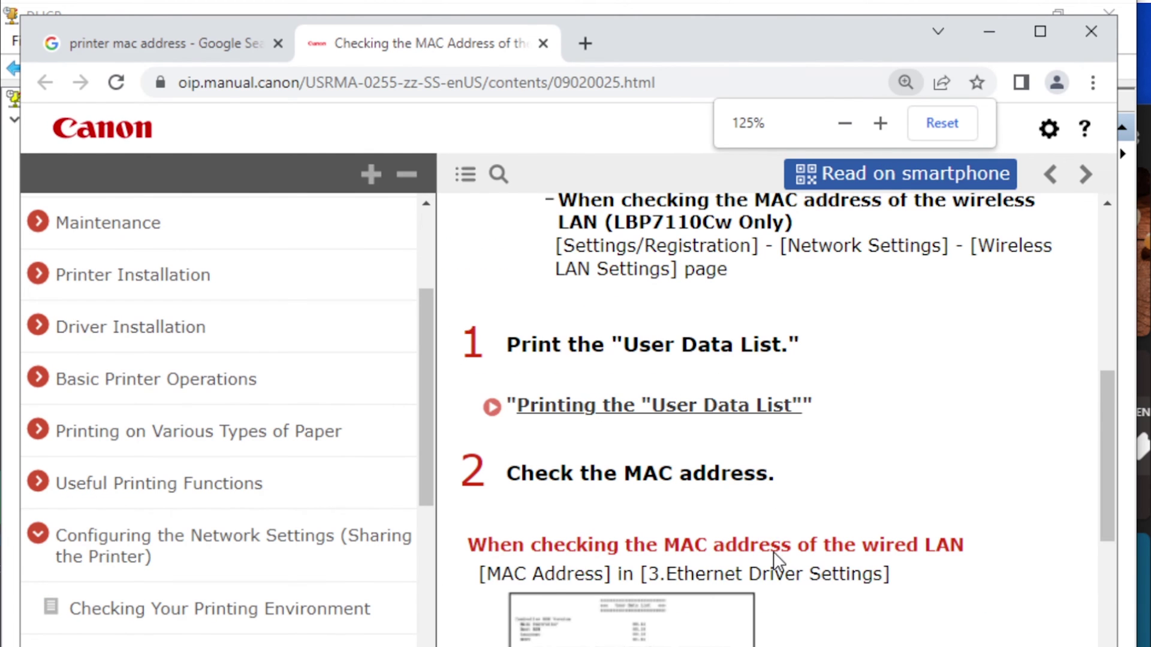
scroll(777, 562, down, 3)
scroll(777, 562, down, 2)
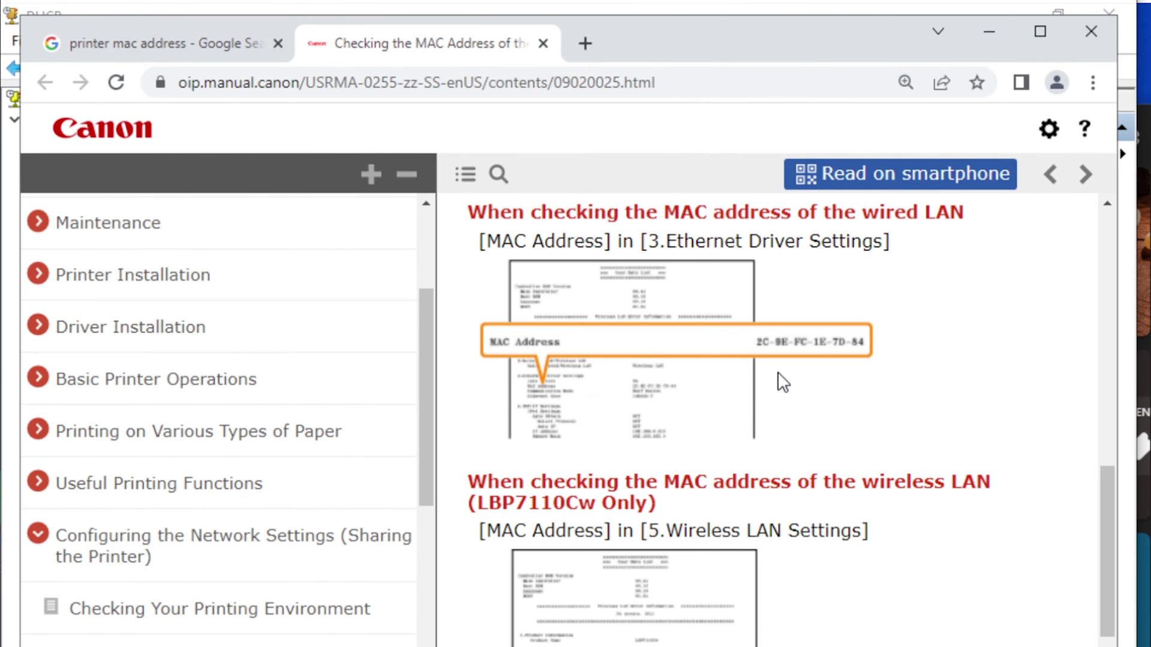
key(ctrl+plus)
scroll(763, 392, down, 2)
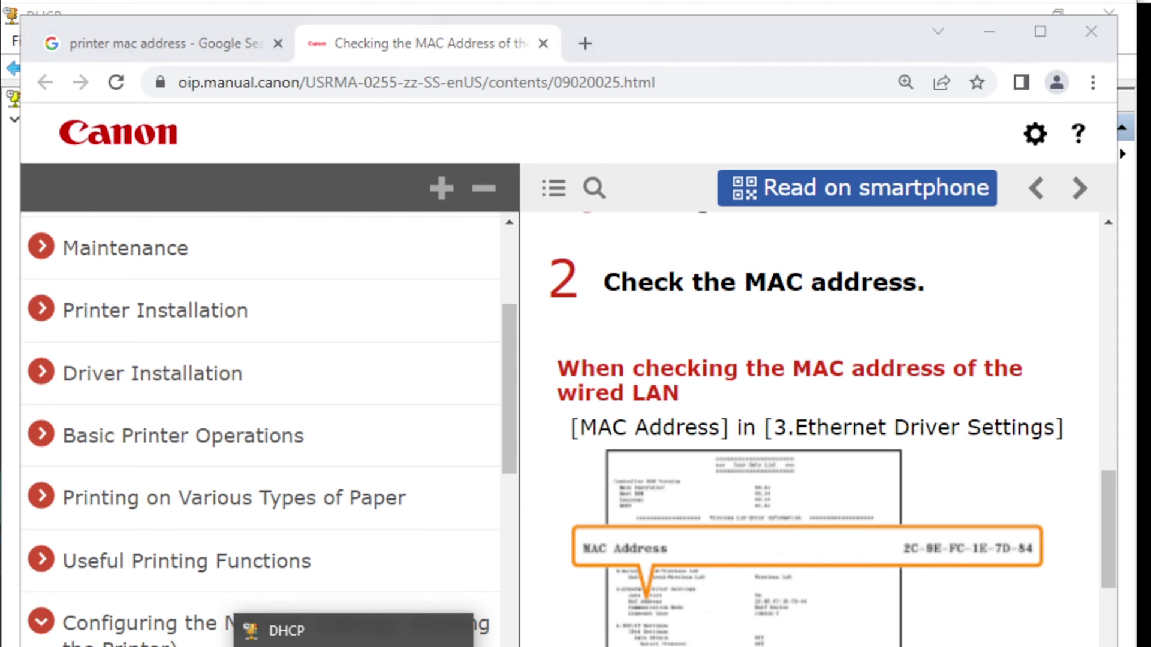
Switch back to the DHCP console, close the new reservation form without adding anything, and restore the console to a smaller floating window.
click(360, 626)
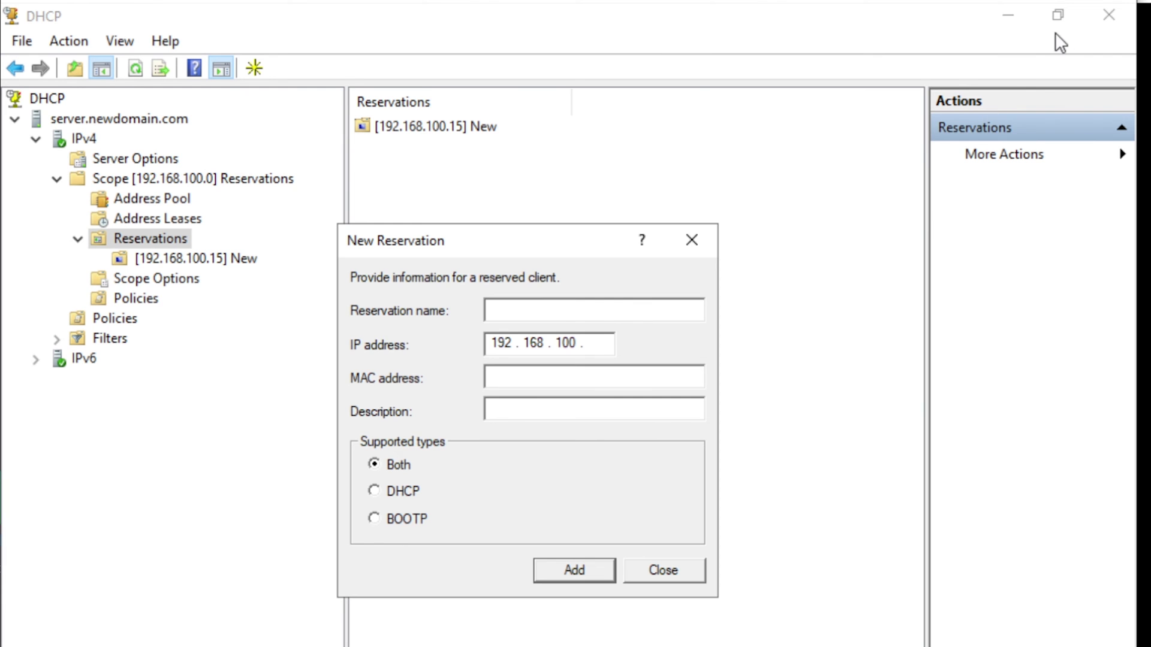
click(690, 241)
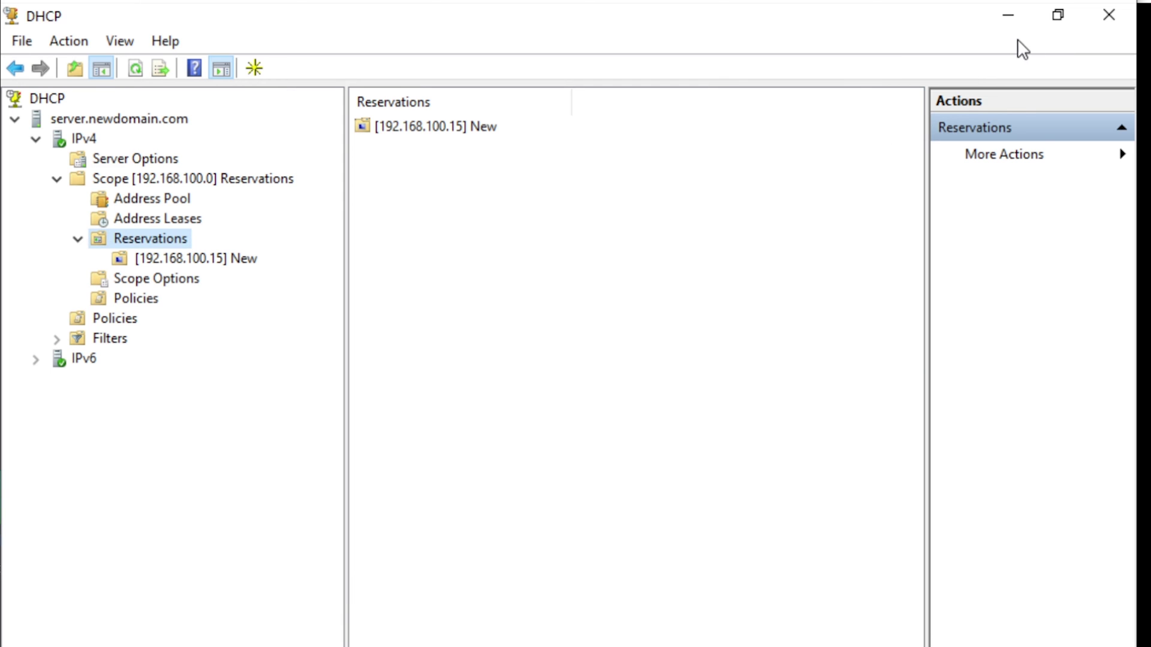
click(1054, 18)
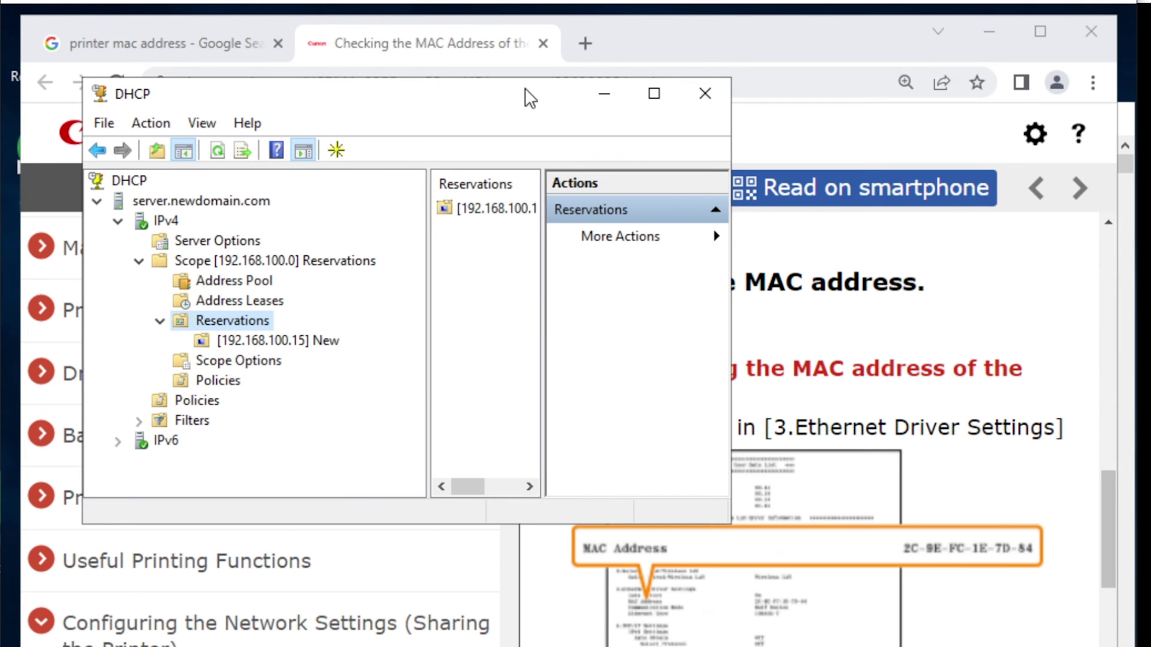
drag(523, 91, 528, 152)
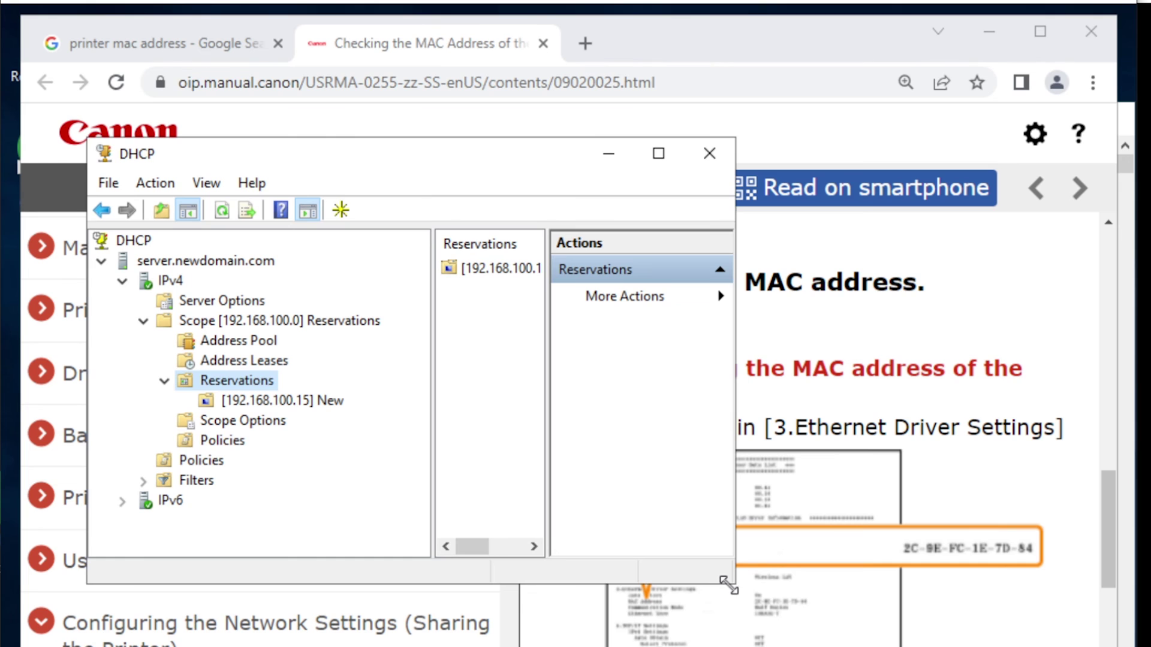
Enlarge the DHCP console window slightly and start a new reservation named Printer in the 192.168.100.0 scope.
drag(734, 583, 766, 645)
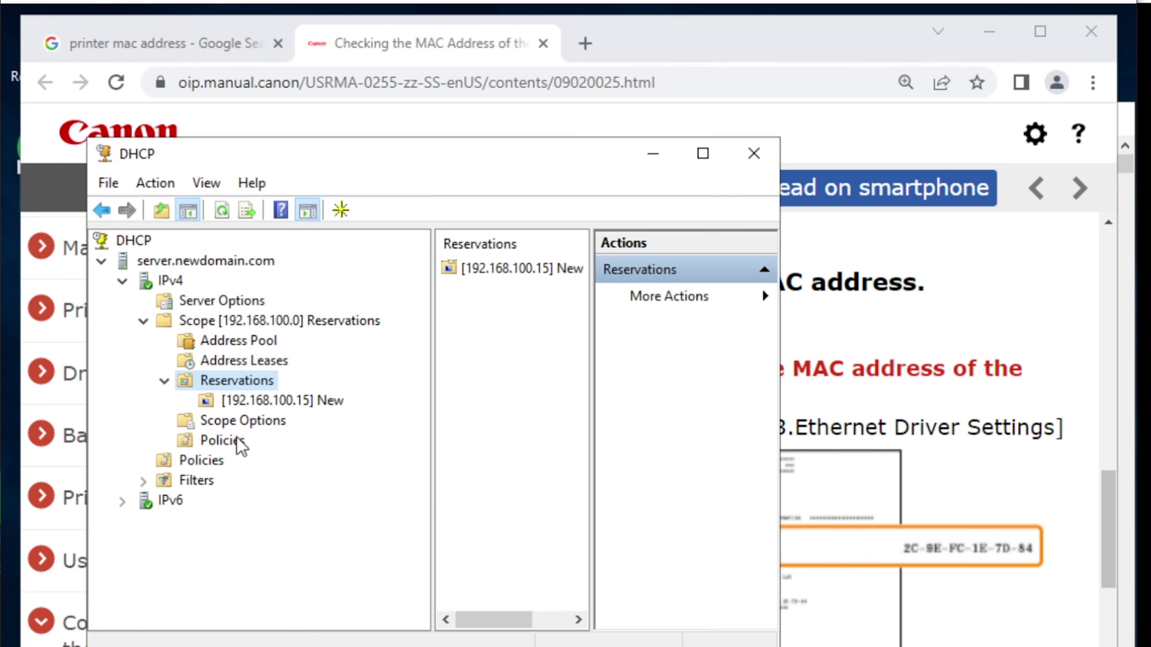
right_click(239, 380)
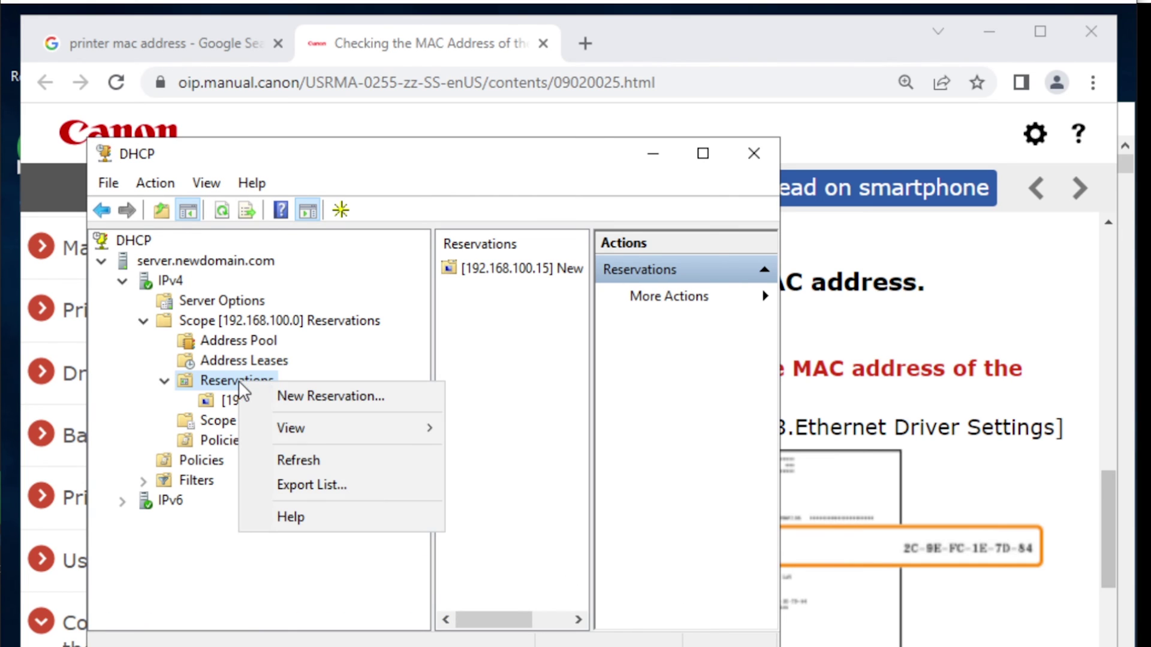
click(335, 398)
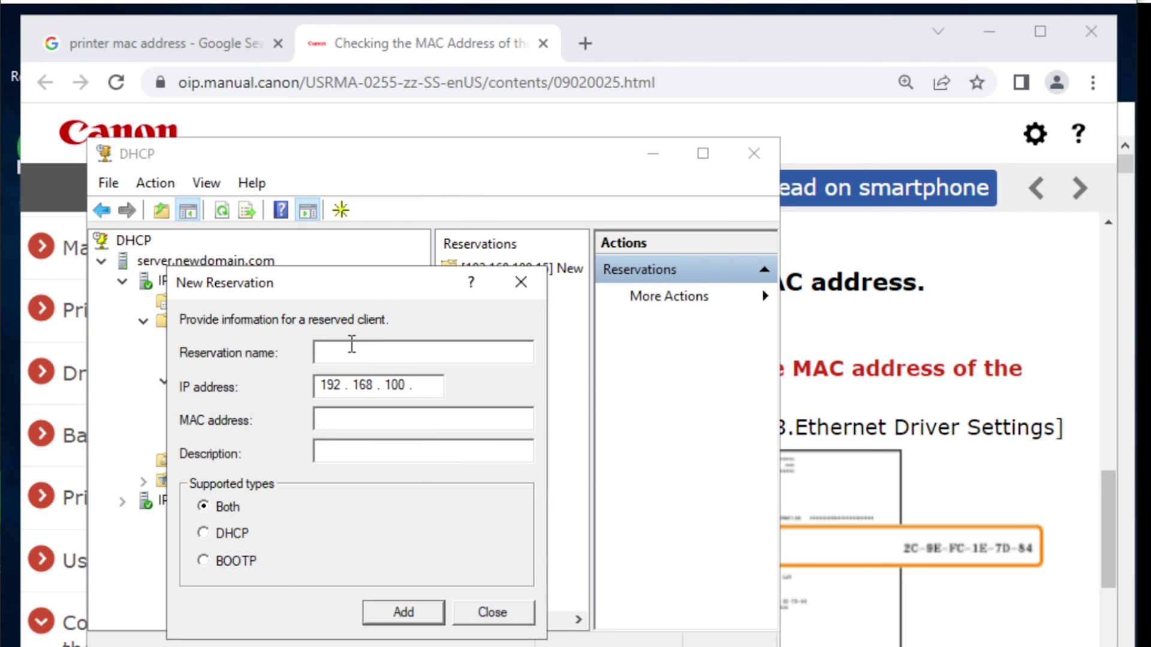
text(Printer)
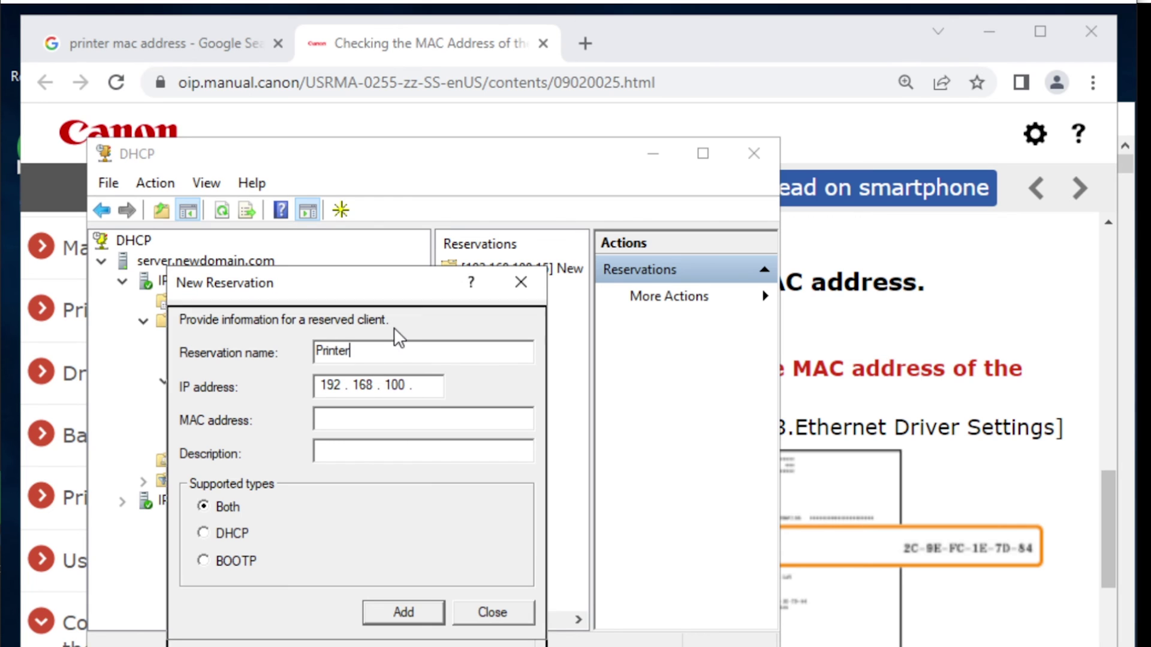
Set the Printer reservation's IP address to 192.168.100.20.
drag(390, 290, 380, 393)
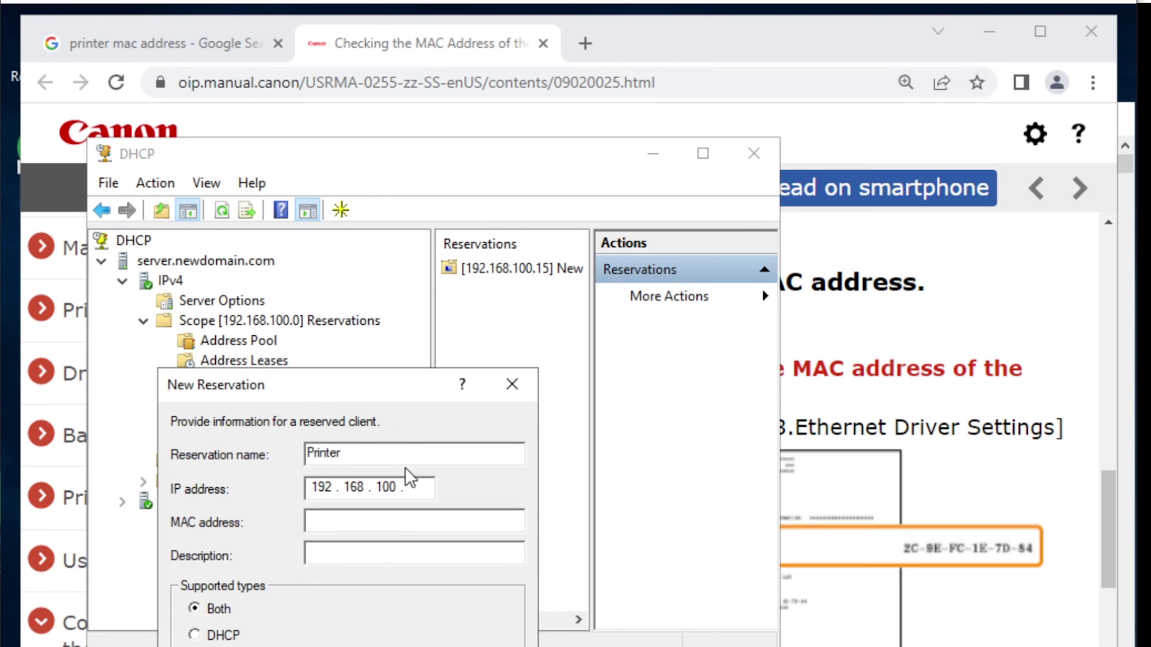
click(409, 487)
drag(376, 383, 415, 356)
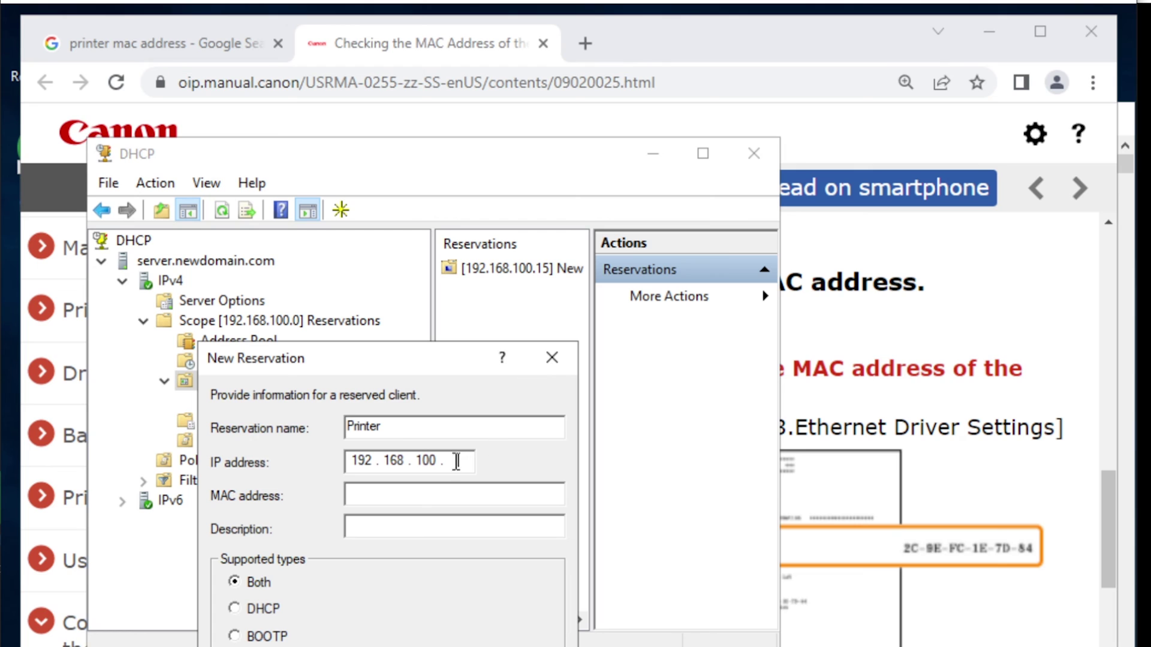
drag(432, 356, 435, 317)
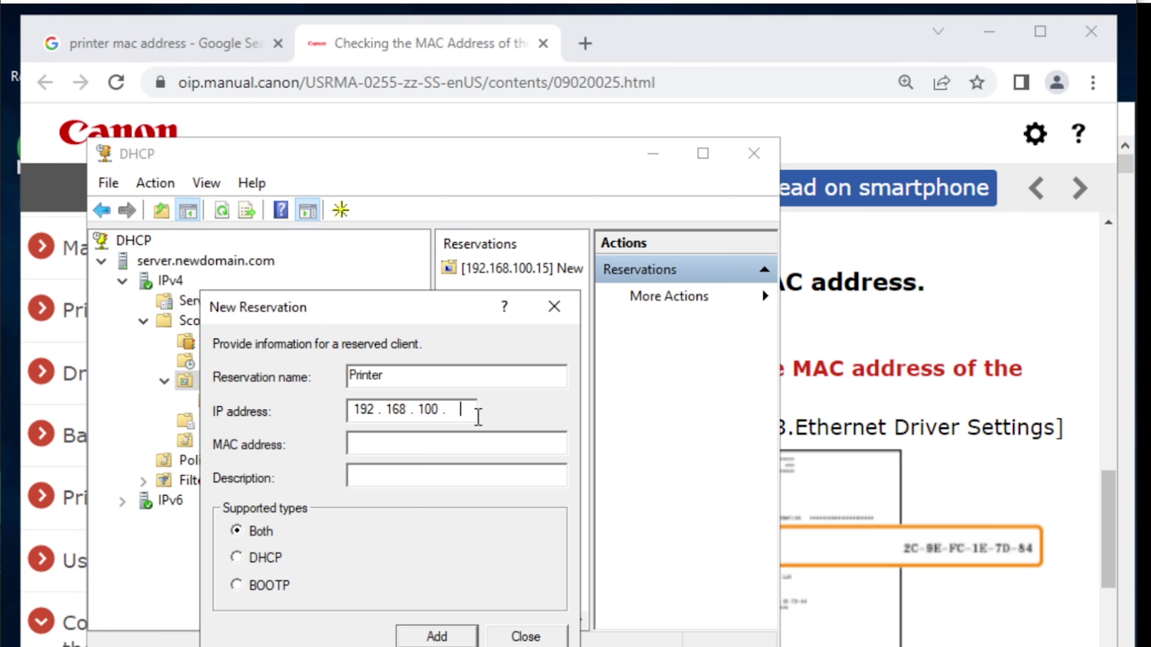
text(20)
drag(437, 304, 429, 312)
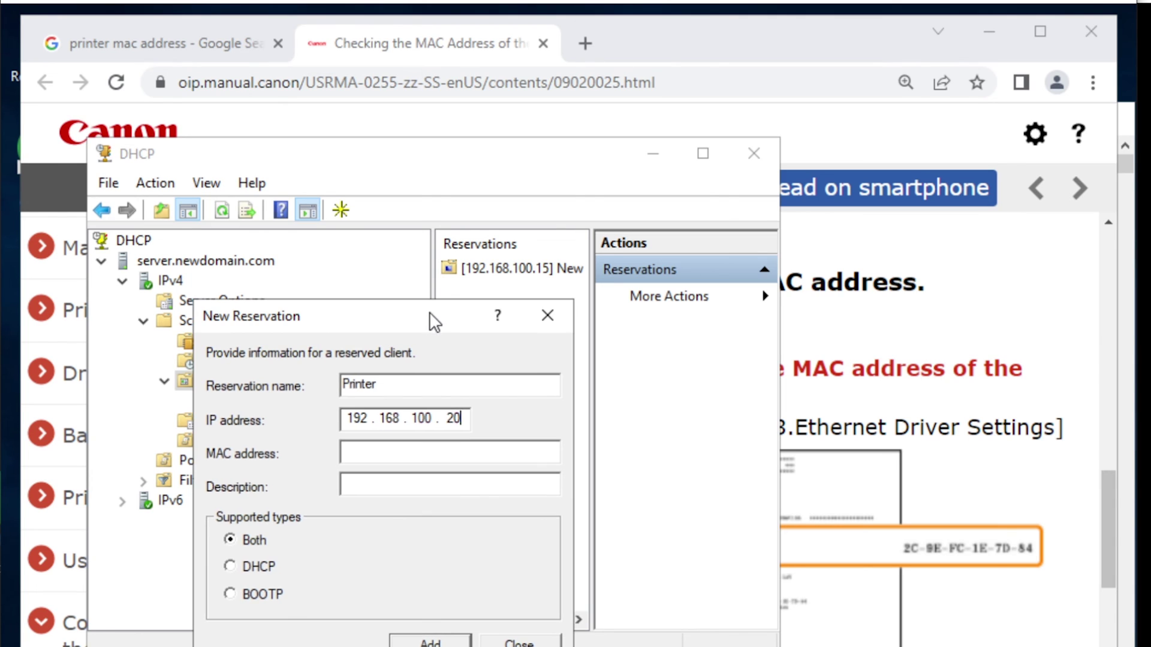
click(412, 451)
drag(437, 321, 739, 403)
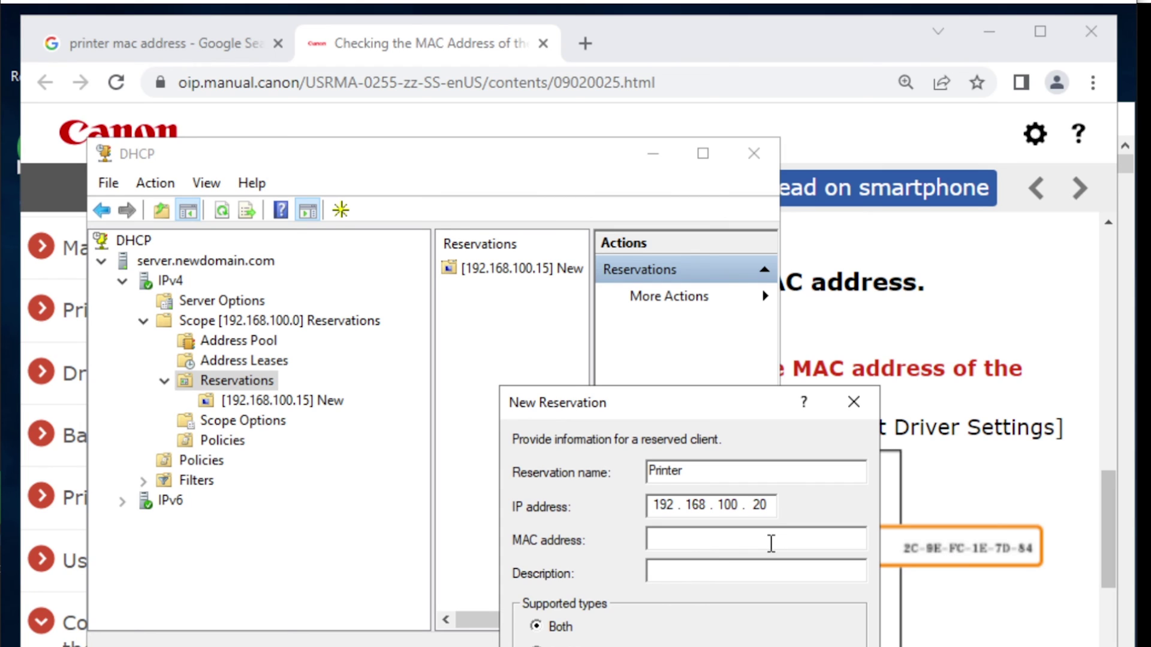
text(2c9efc1e7d84)
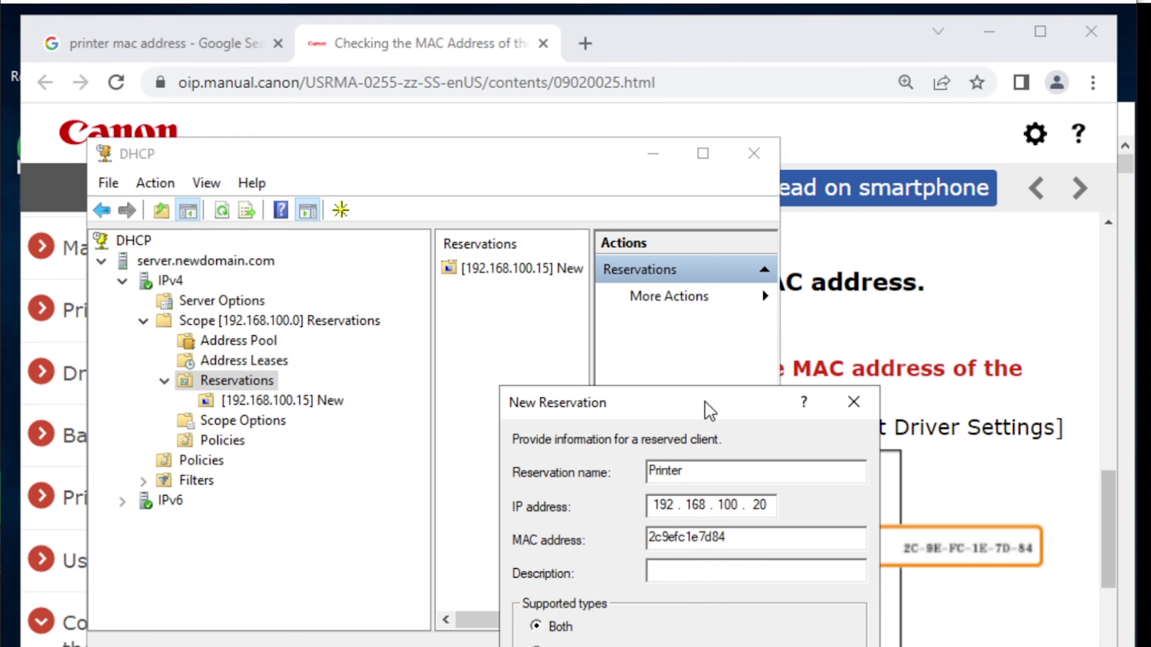
Describe the reservation as "Printer IP address", add it with both supported types, and close the form.
drag(704, 400, 455, 233)
click(493, 415)
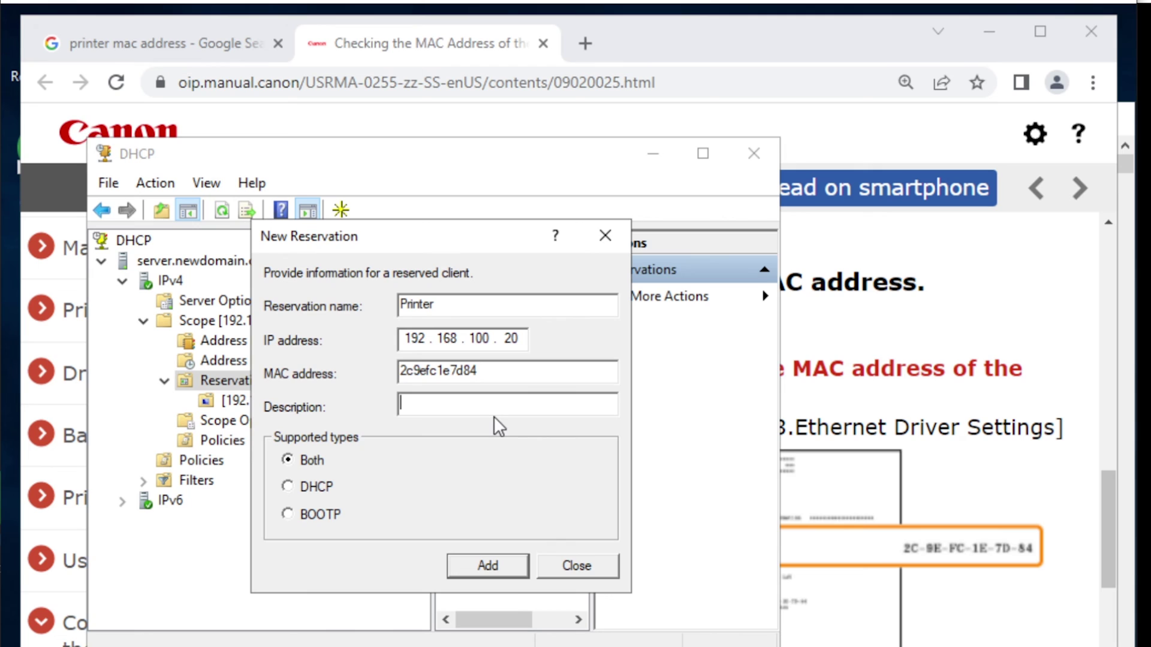
text(Printer IP address)
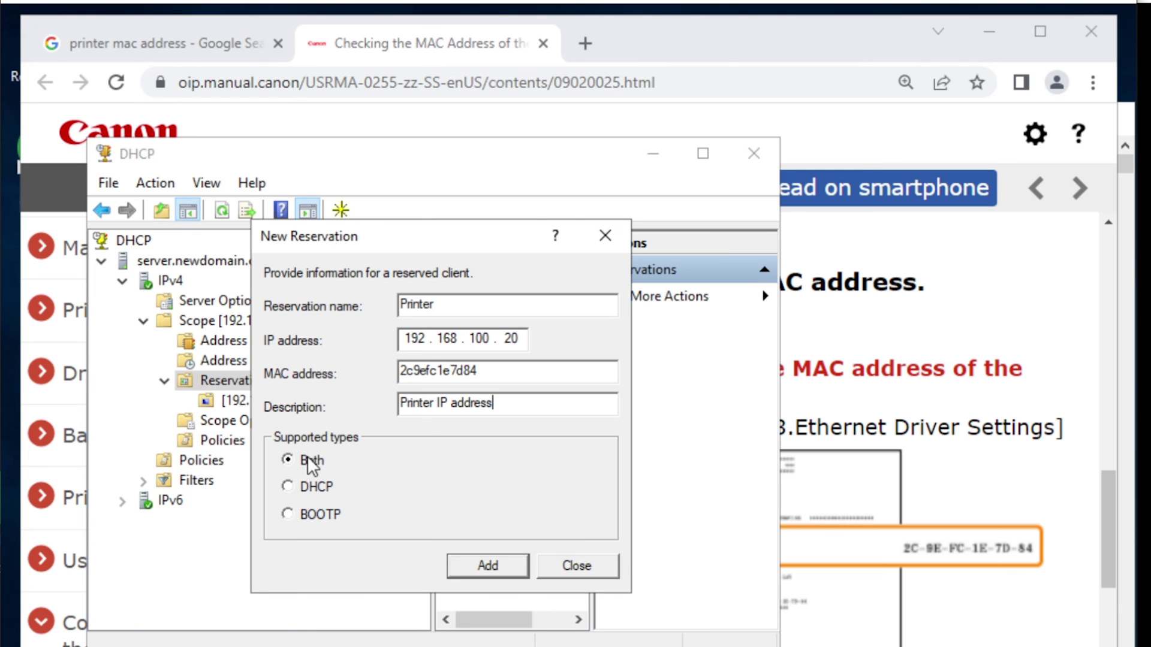
click(494, 565)
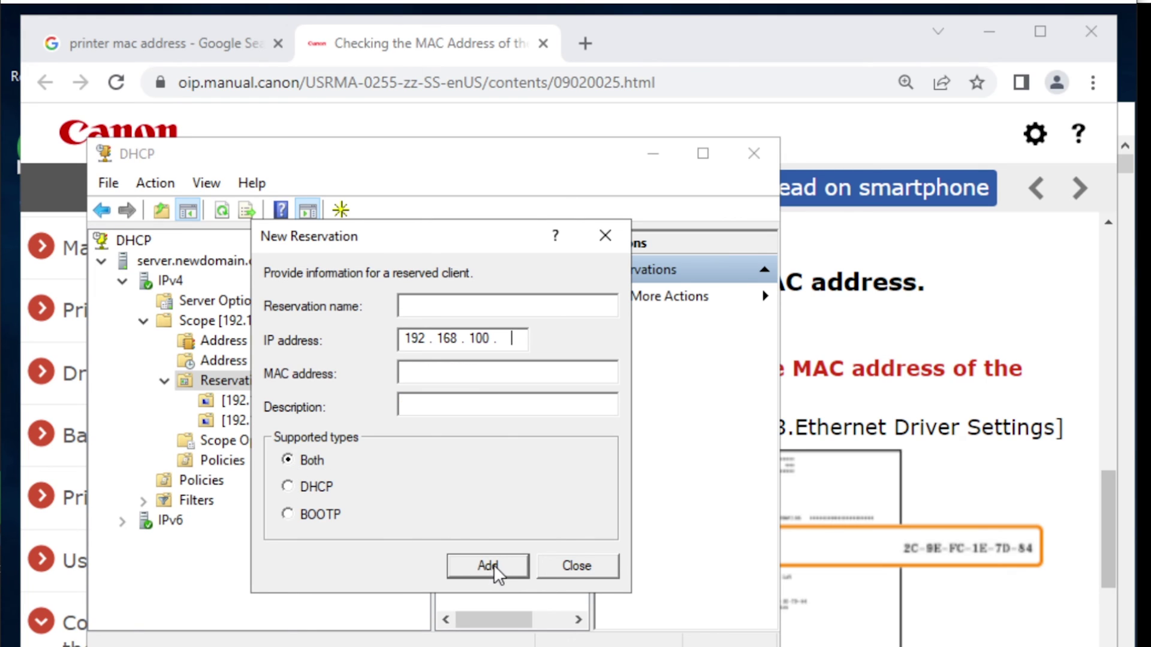
click(574, 564)
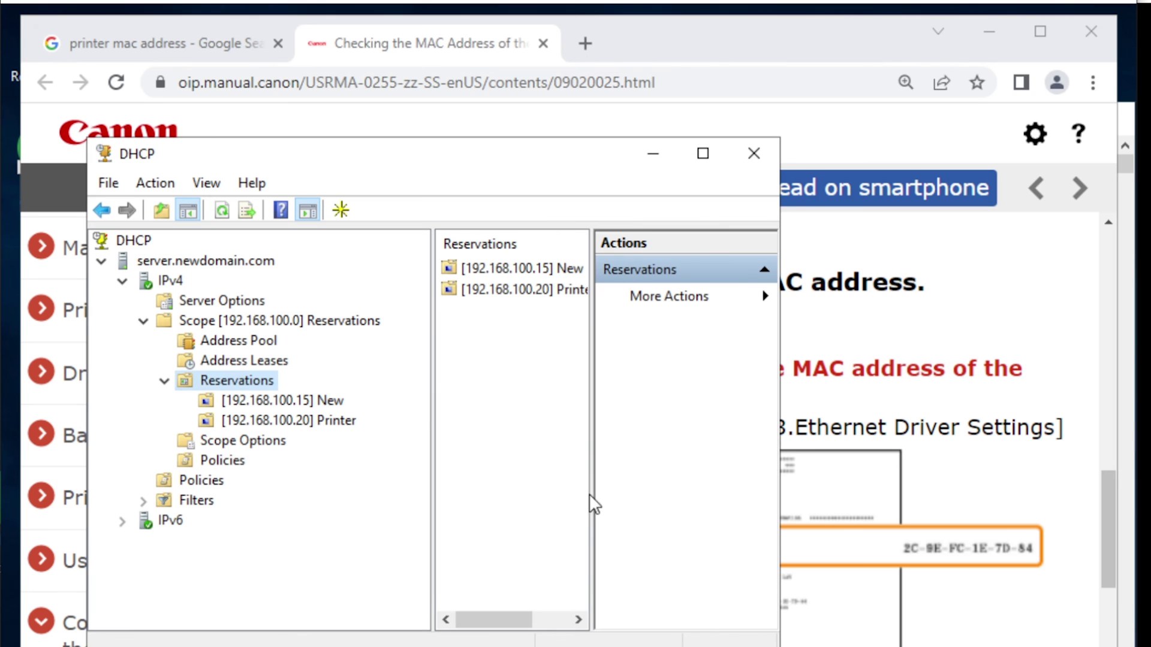
Maximize the DHCP console, examine the Printer entry in the reservations list, and refresh the list.
click(709, 158)
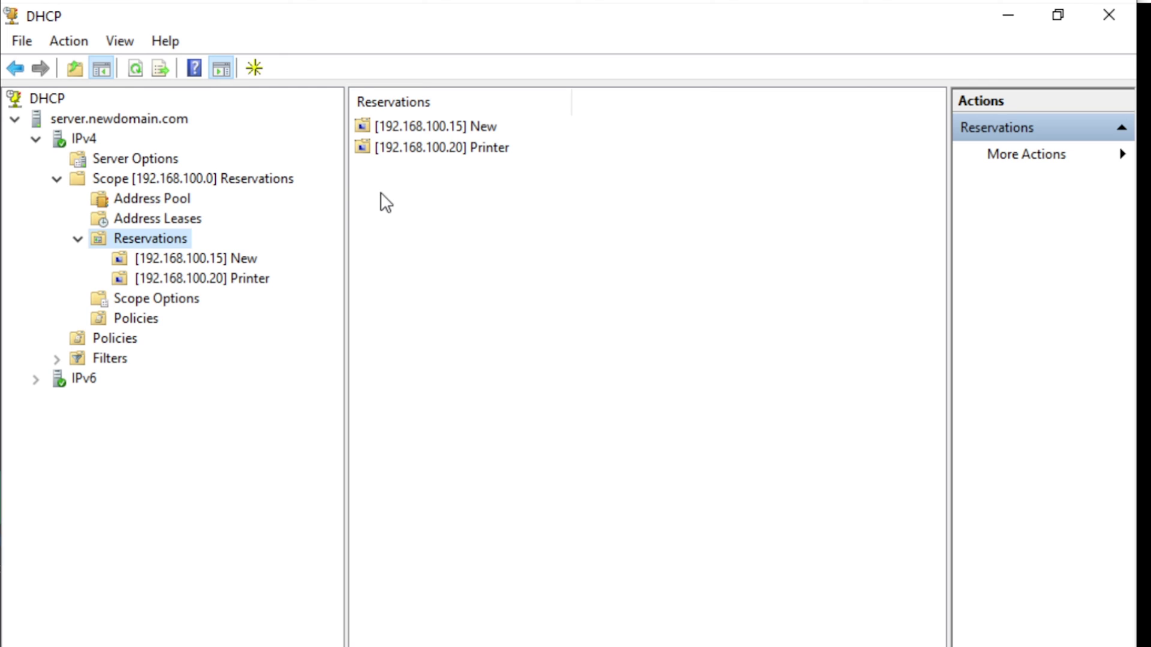
click(197, 277)
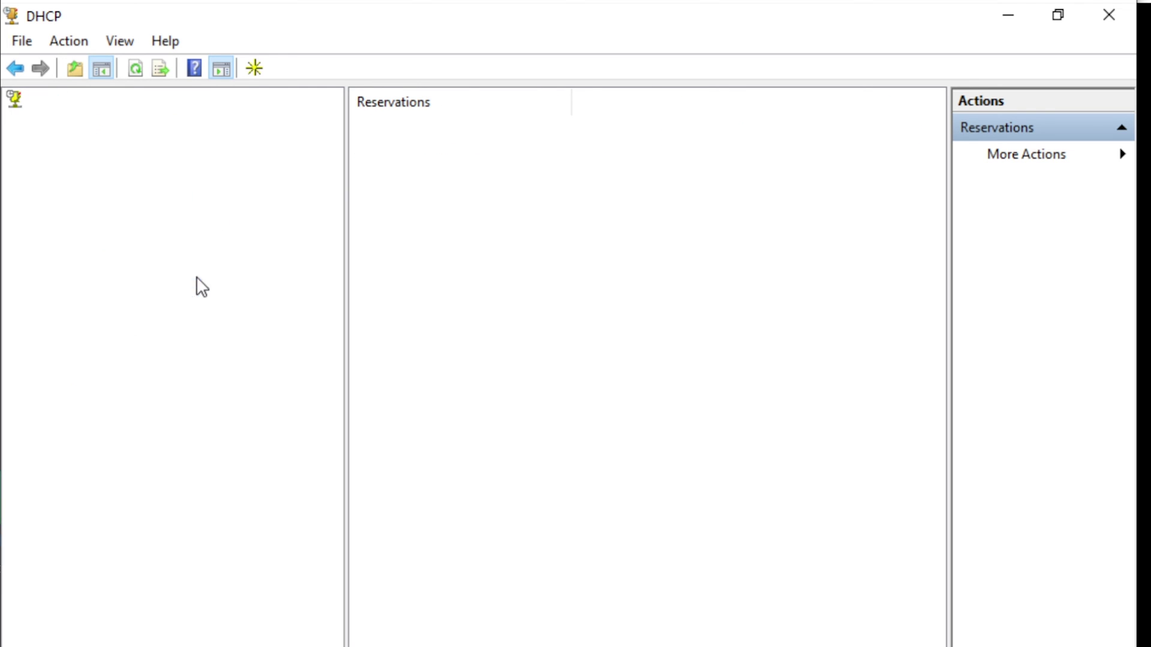
click(158, 239)
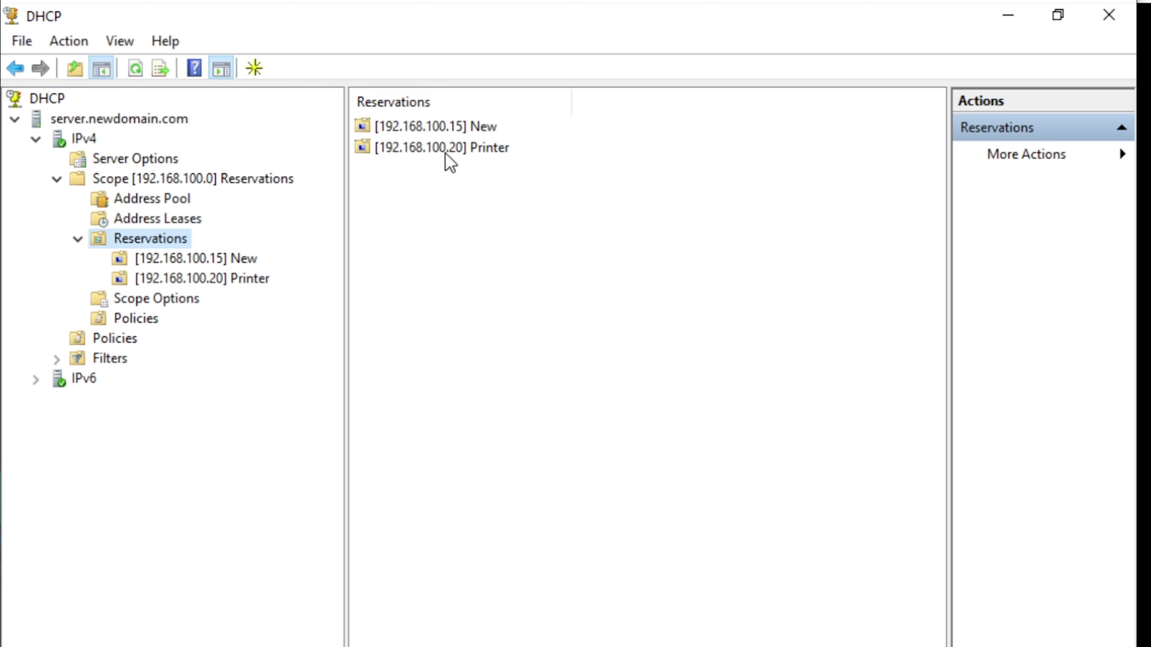
click(480, 152)
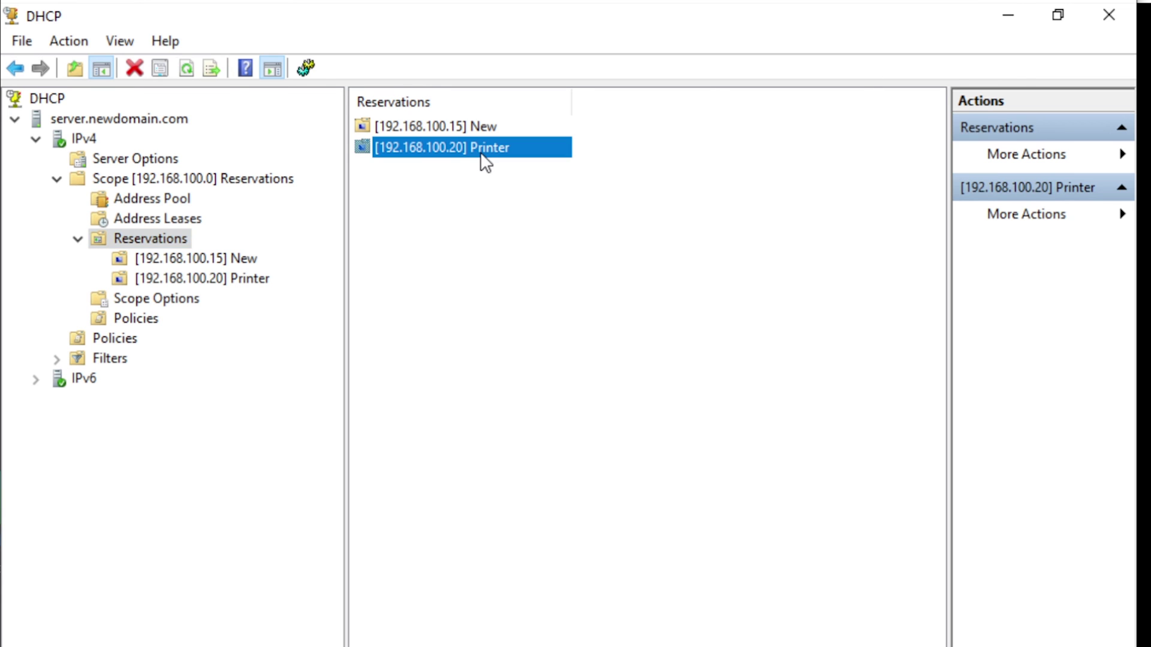
click(461, 180)
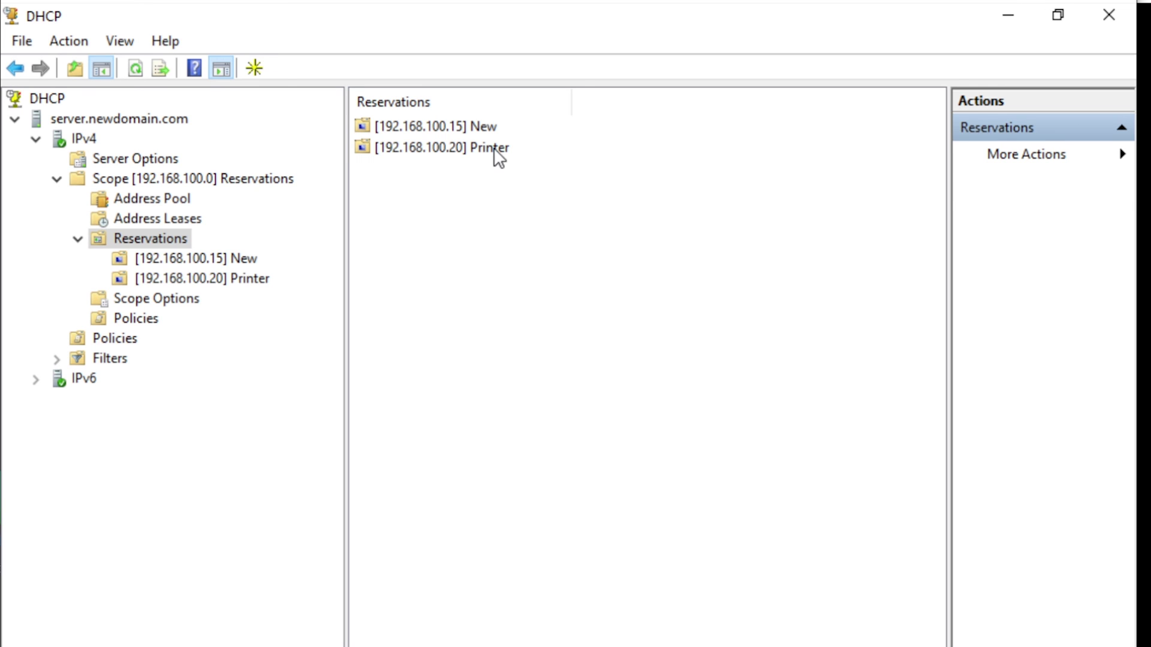
click(498, 157)
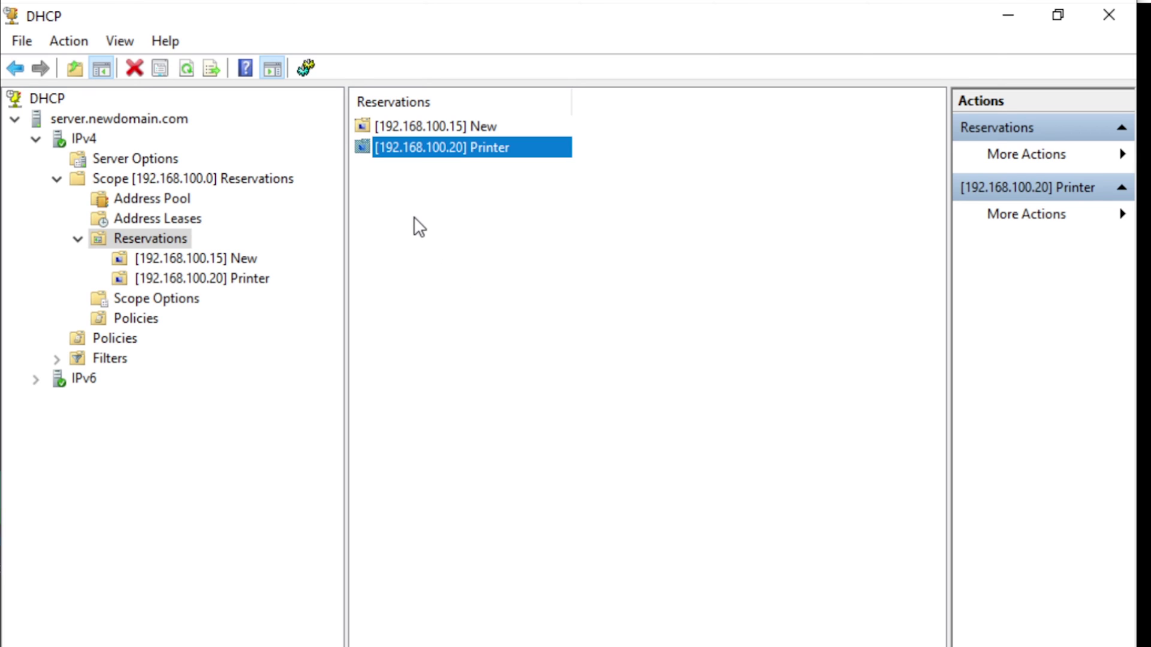
key(F5)
Examine the MAC address in the Printer reservation's properties and close them without changing anything.
click(429, 150)
right_click(429, 158)
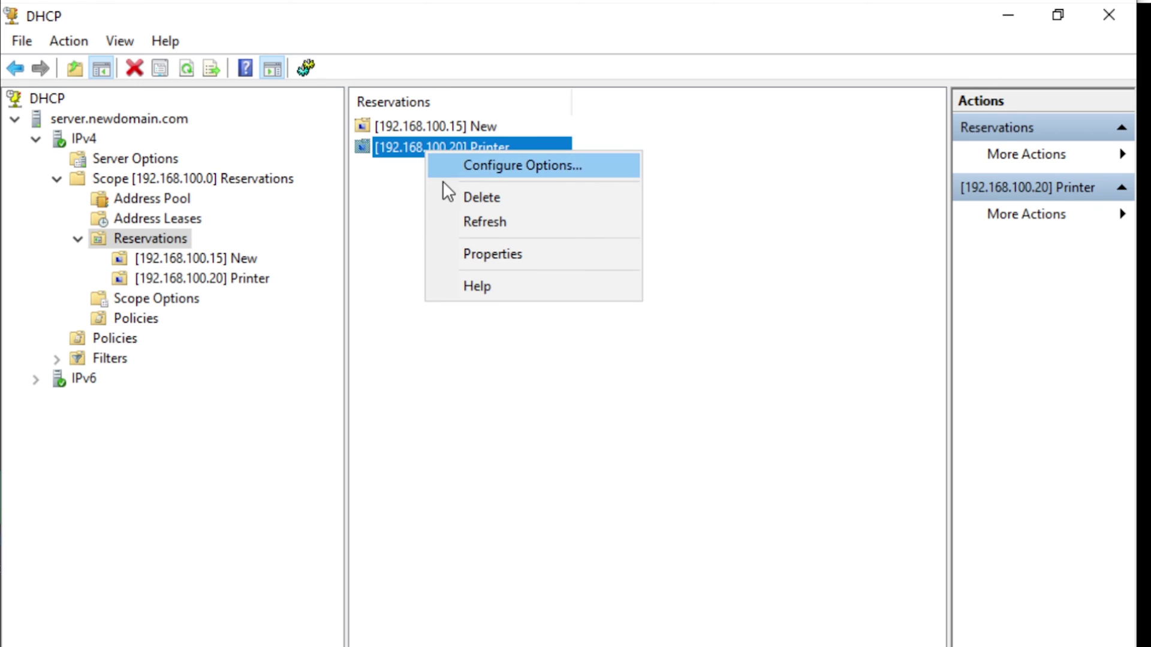
click(512, 258)
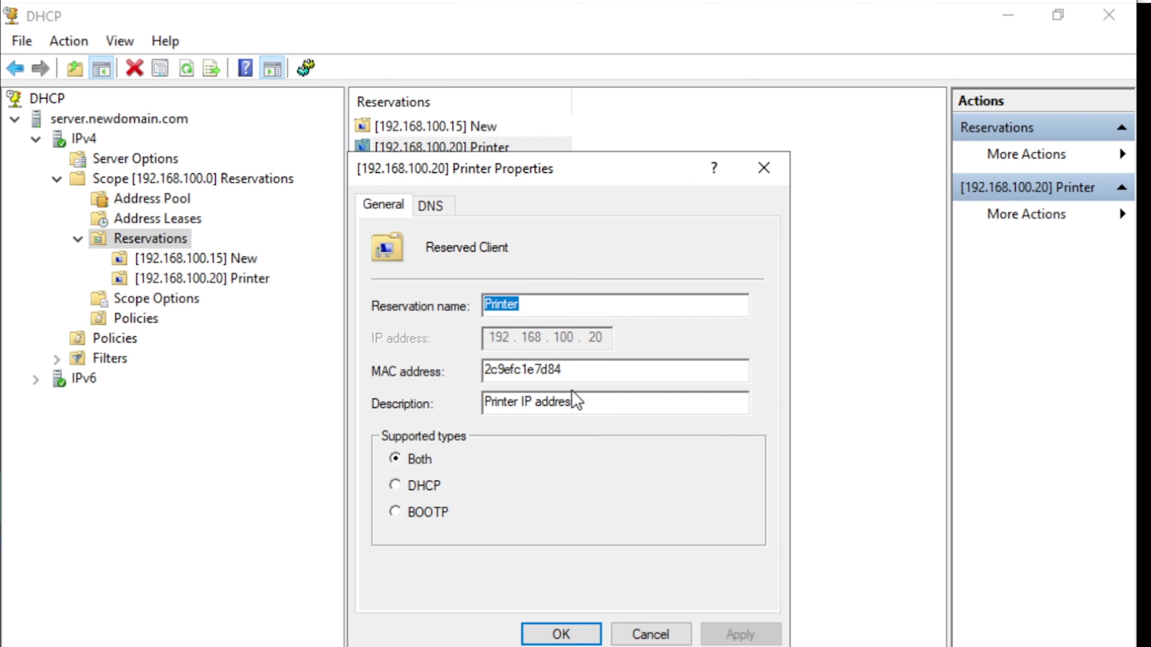
click(591, 373)
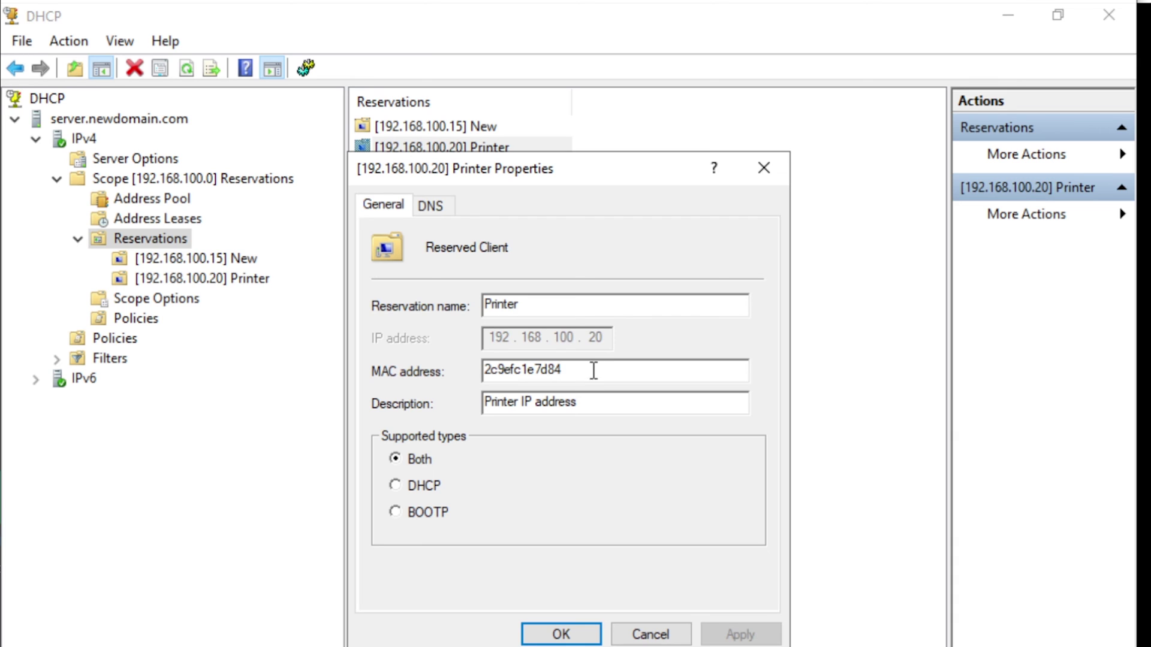
double_click(511, 371)
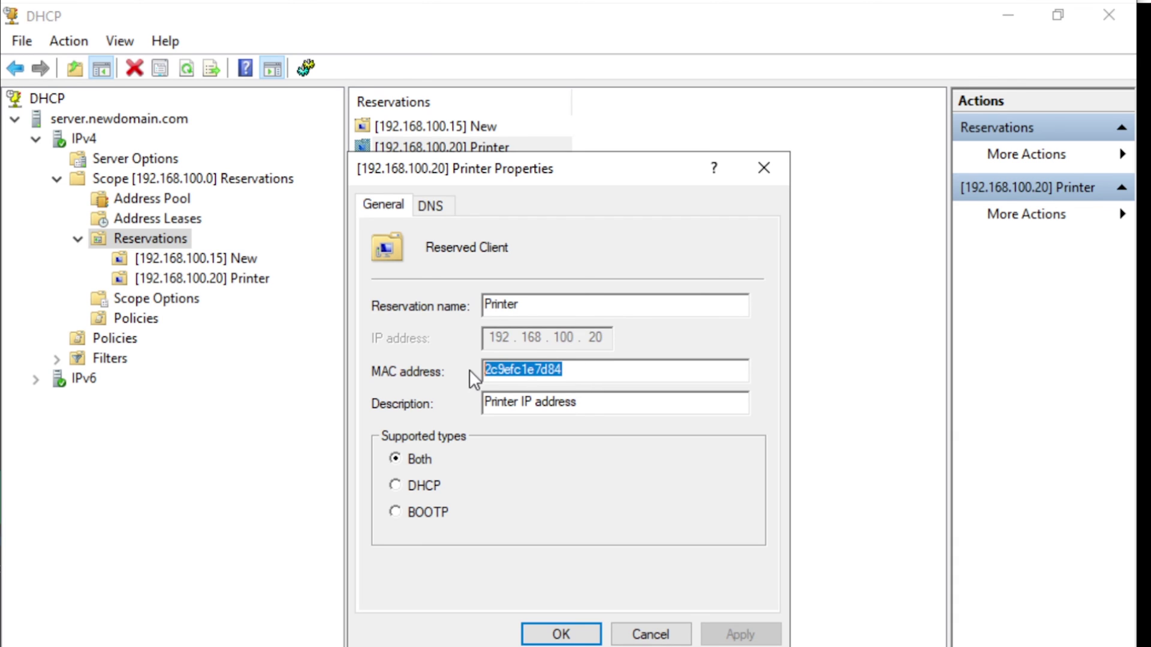
click(647, 369)
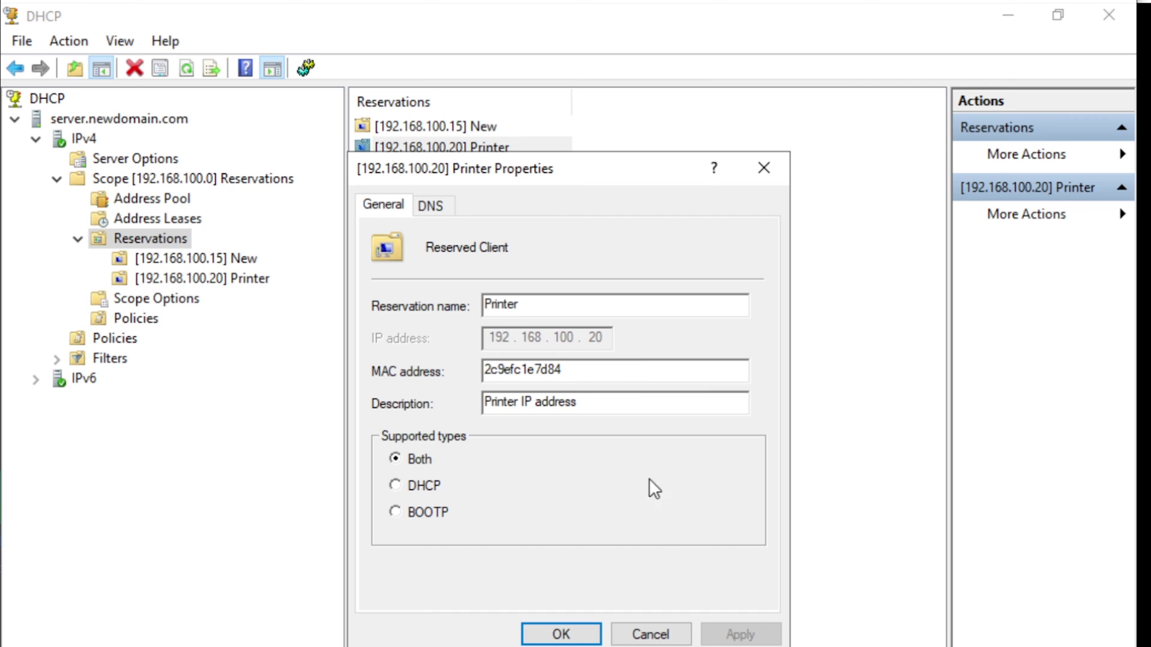
click(651, 633)
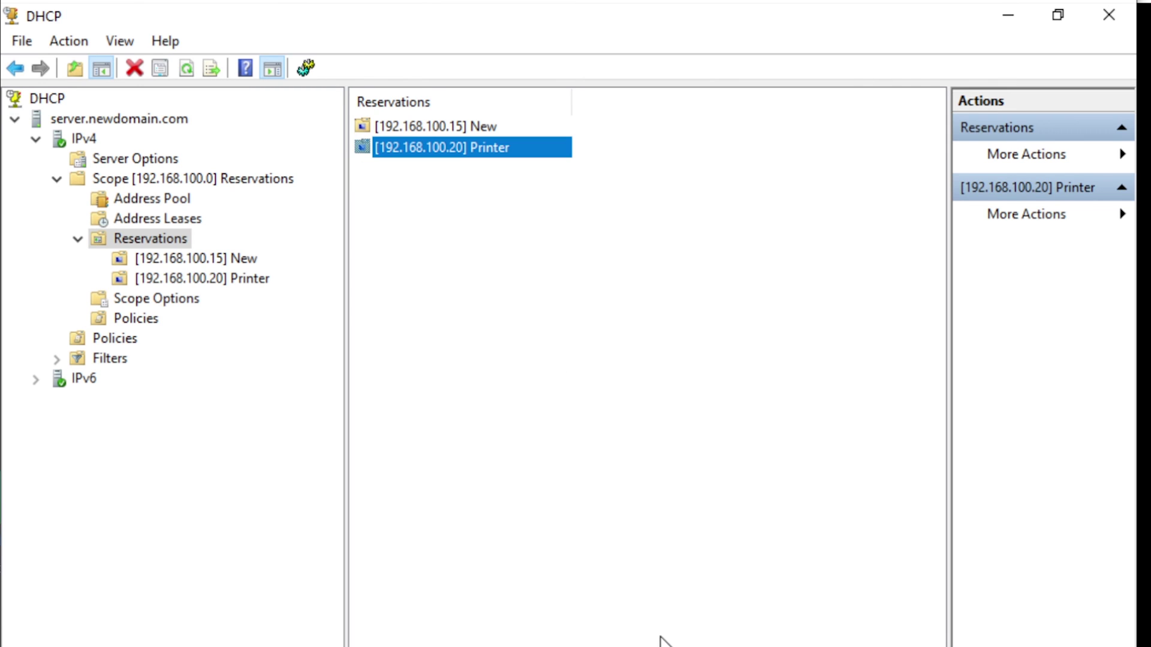
Show the scope's address leases and examine the Printer entry.
click(446, 380)
click(140, 218)
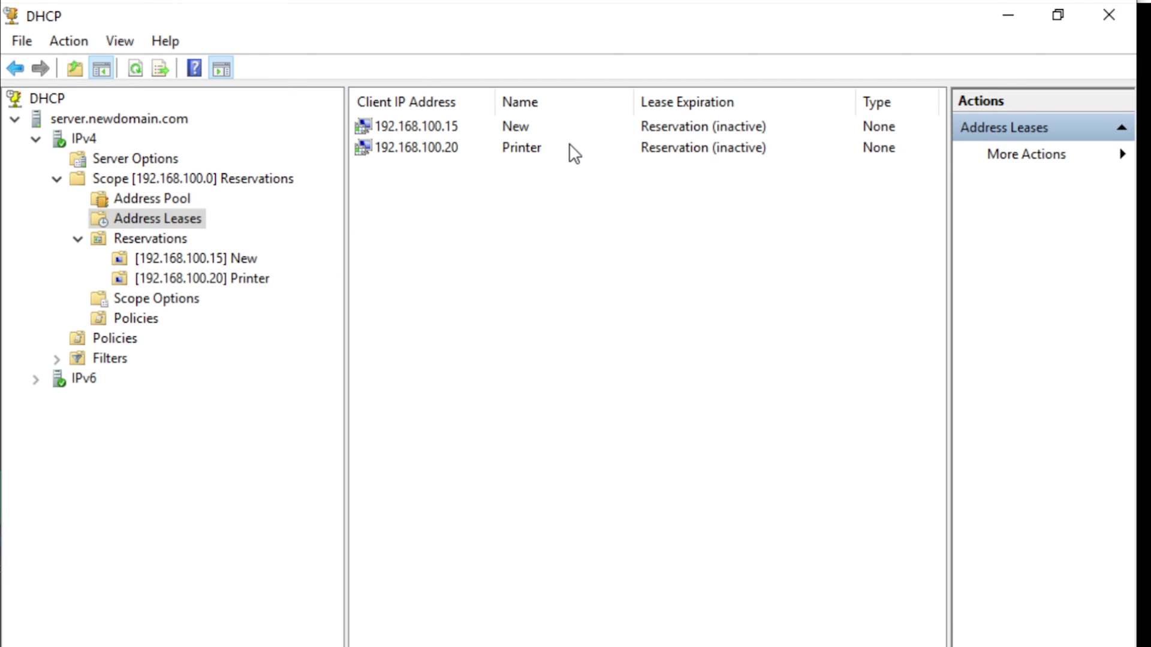
click(530, 147)
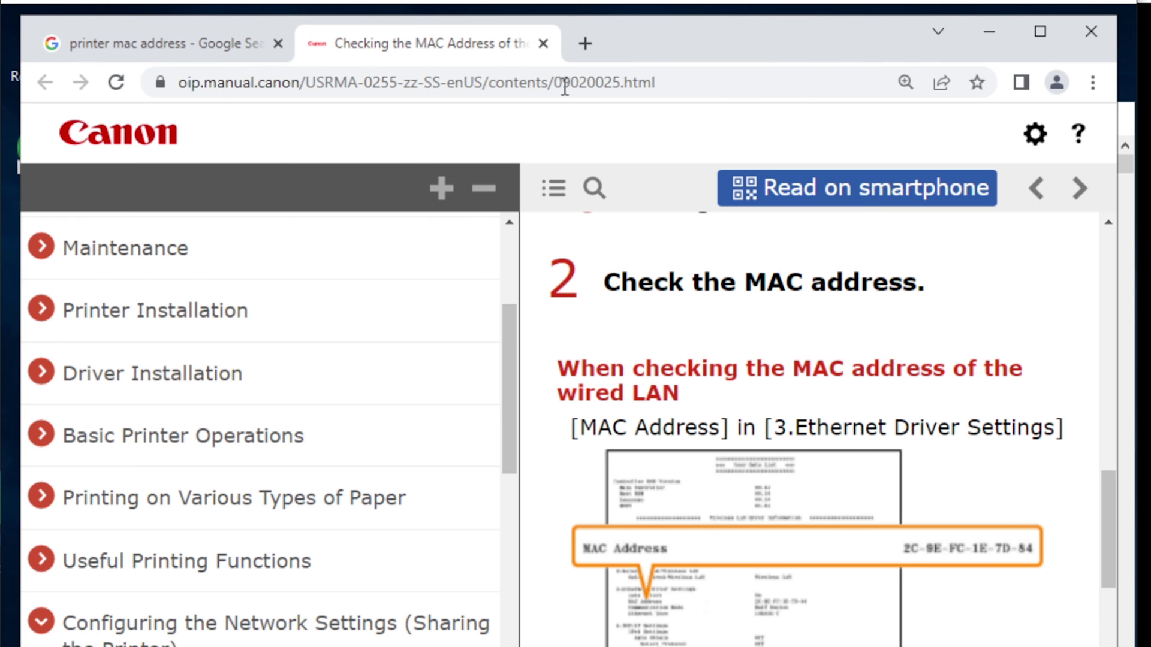
Switch to Google Chrome, close the Canon manual page, and search Google Images for "ip camera mac address".
click(543, 45)
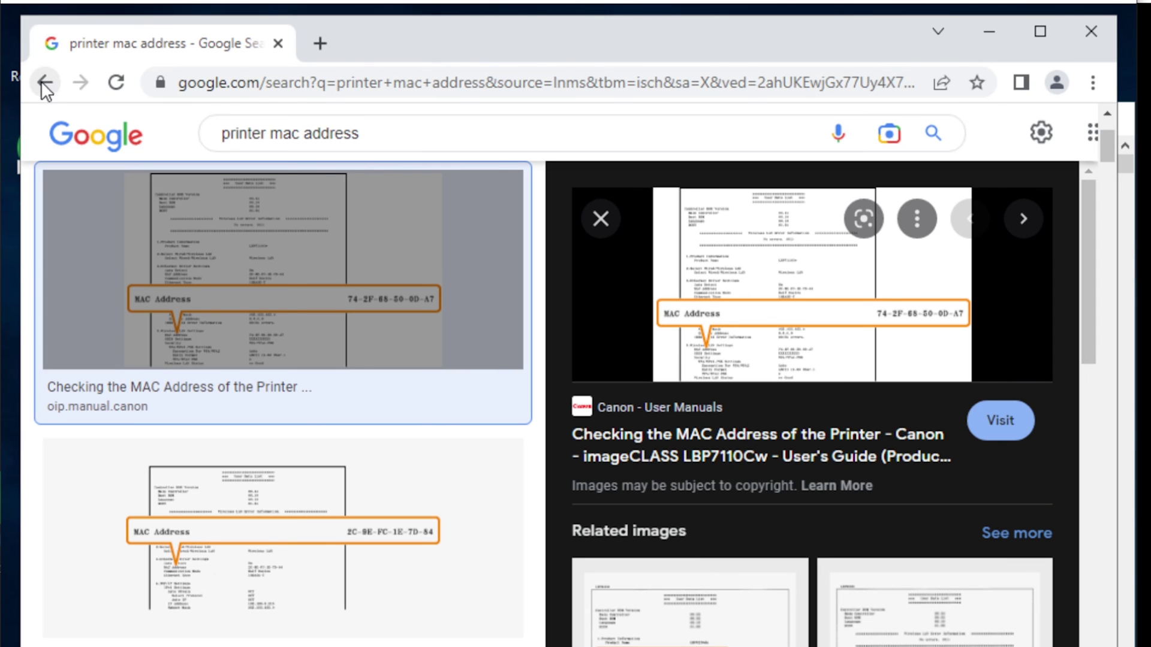
double_click(267, 134)
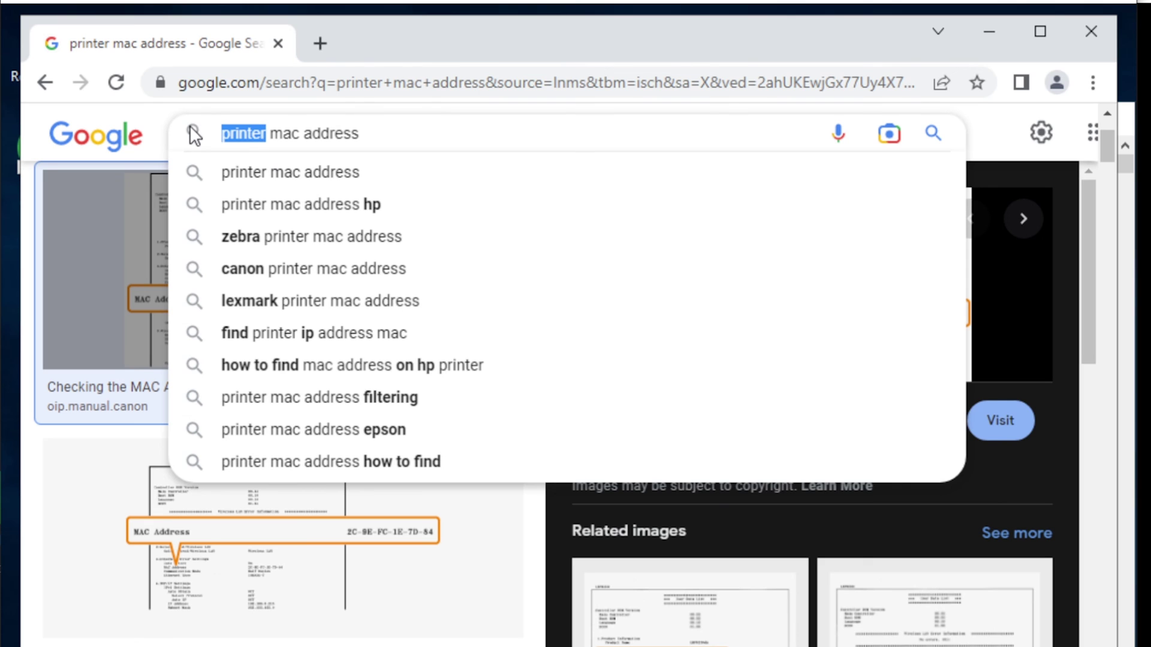
text(ip a)
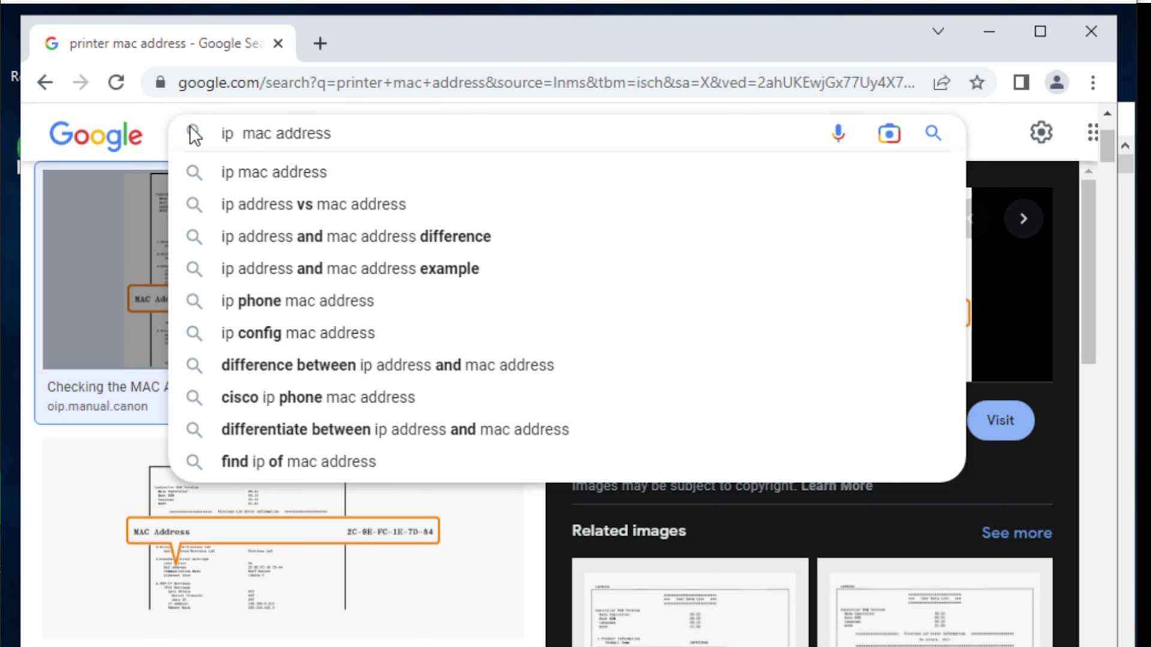
key(BackSpace)
text(camera)
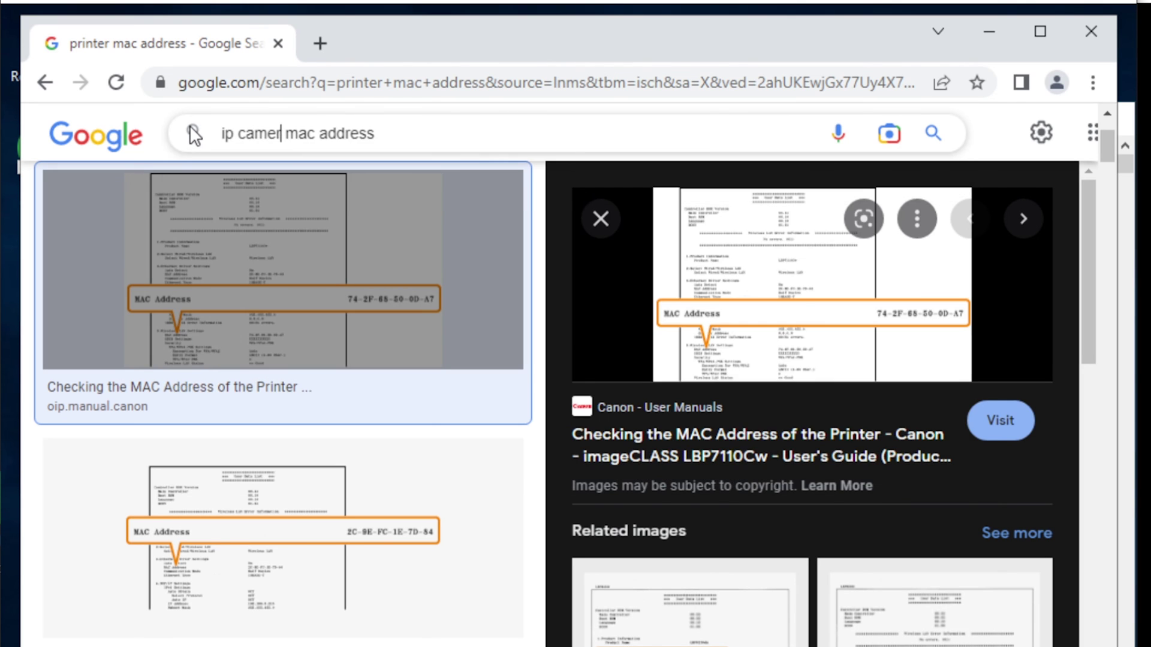
key(Return)
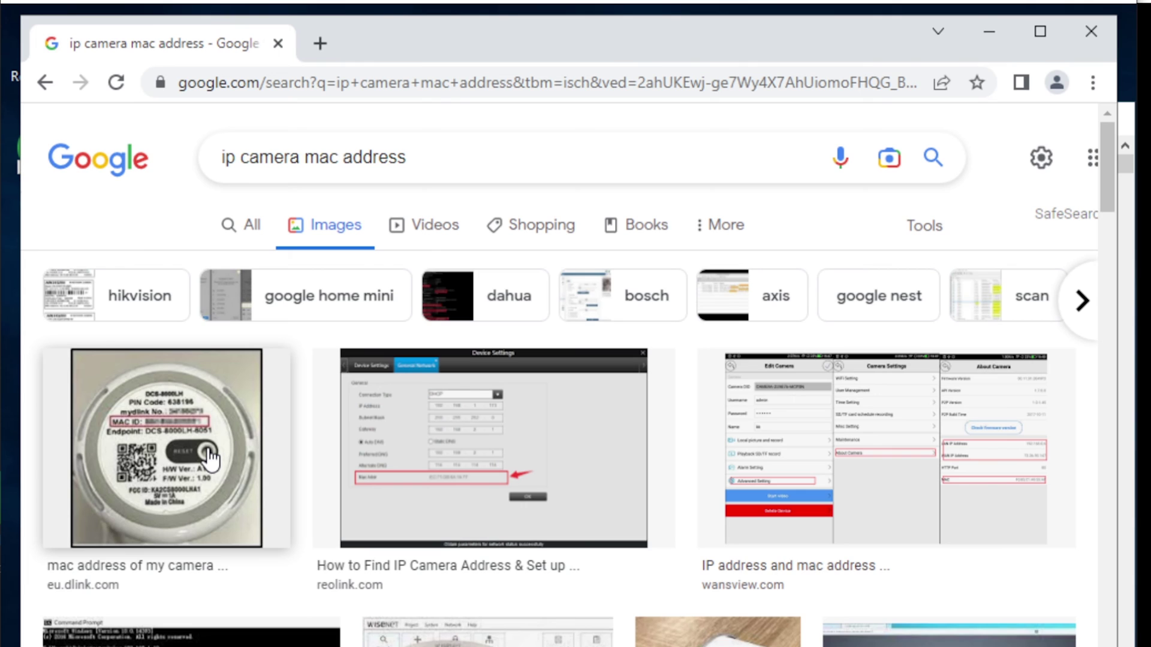
Preview the D-Link camera image to examine where the MAC ID is printed on its label.
click(210, 459)
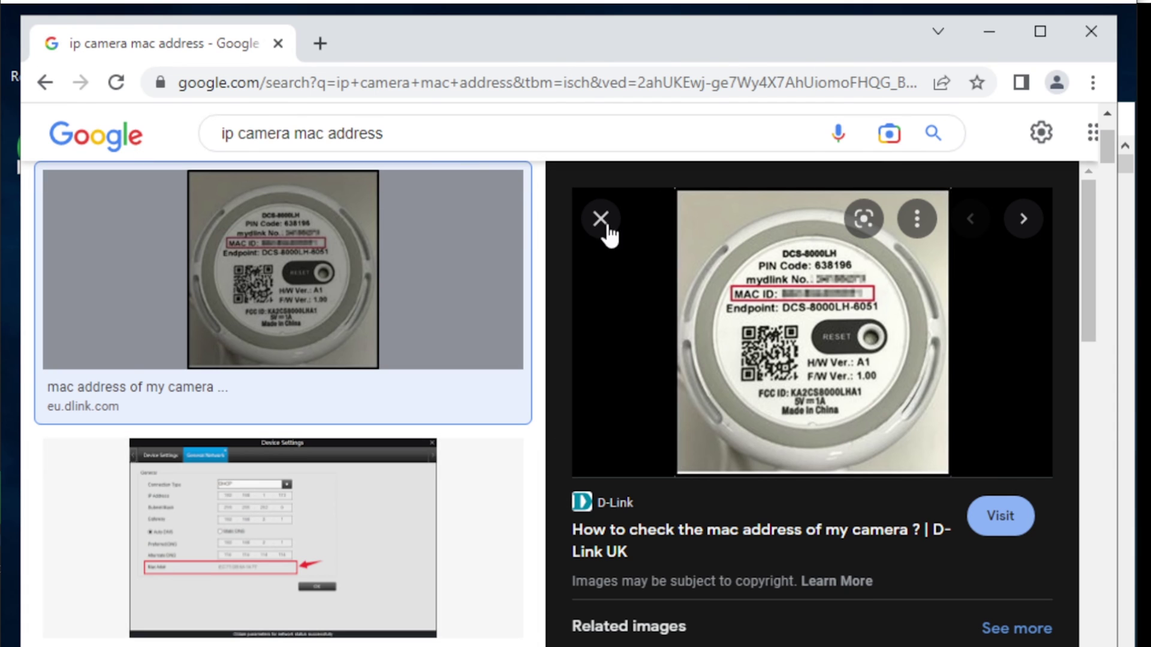
scroll(489, 290, up, 3)
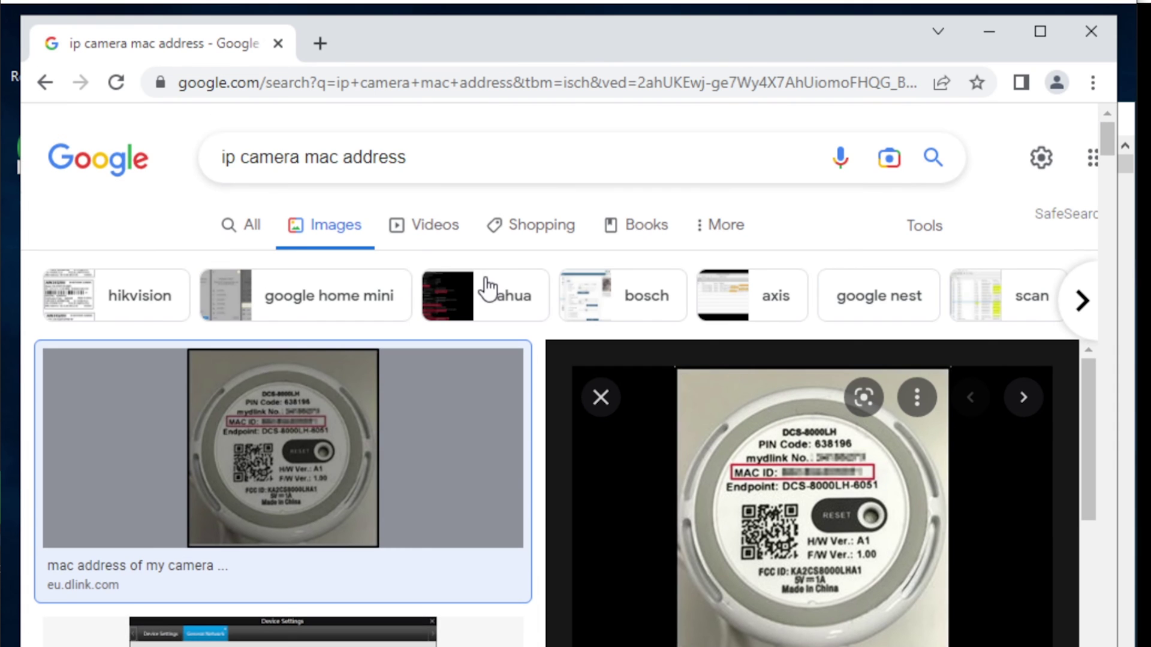
Look through the "ip camera mac address" image results and preview the Somfy camera image from support.somfyprotect.com.
click(257, 226)
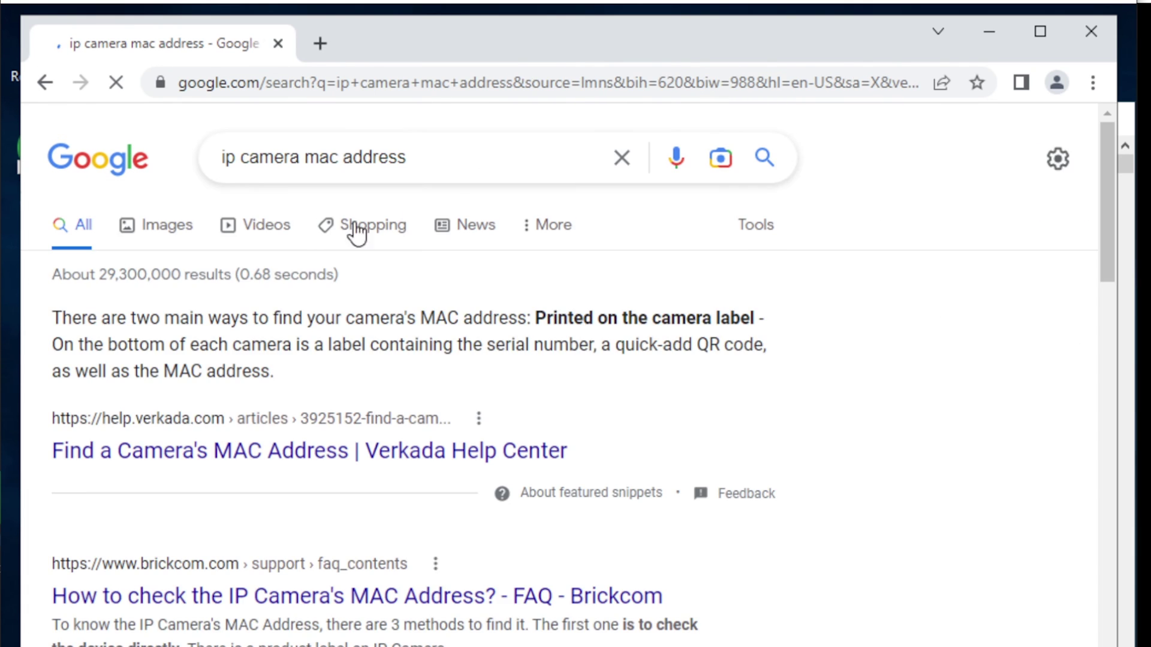
click(153, 226)
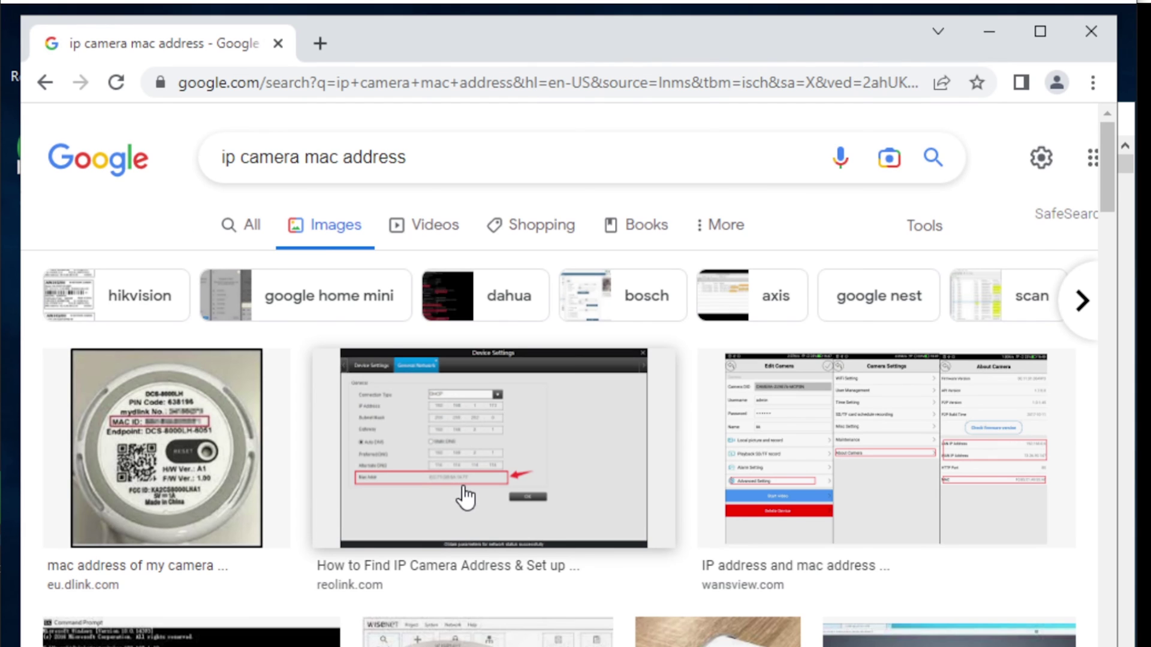
scroll(463, 495, down, 3)
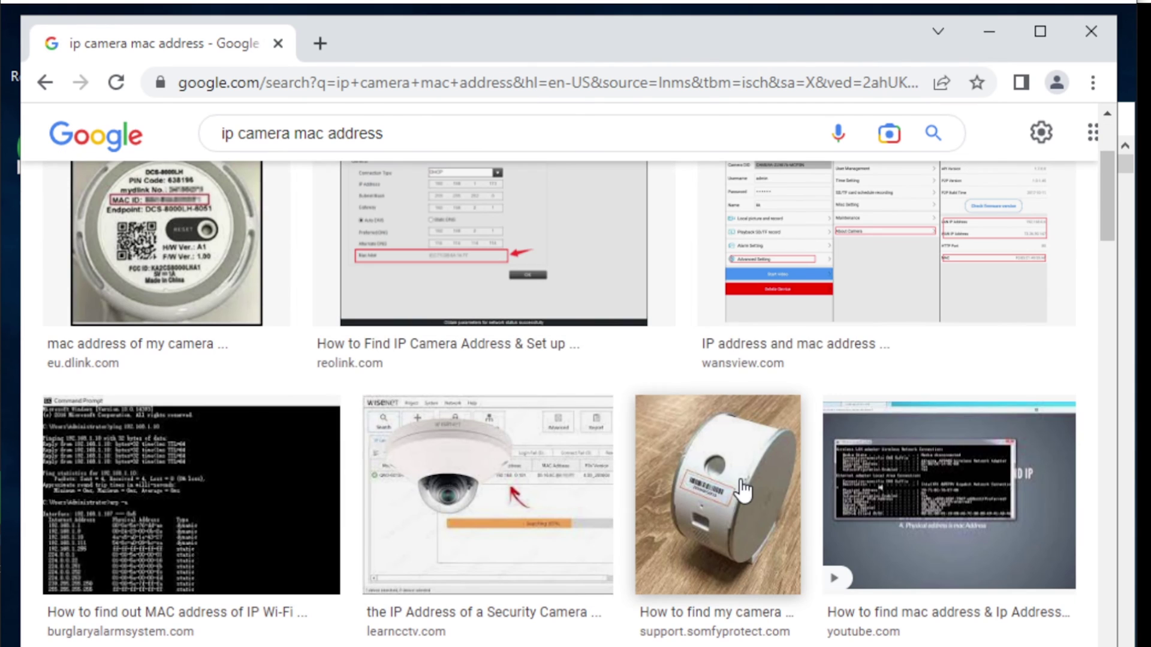
click(704, 476)
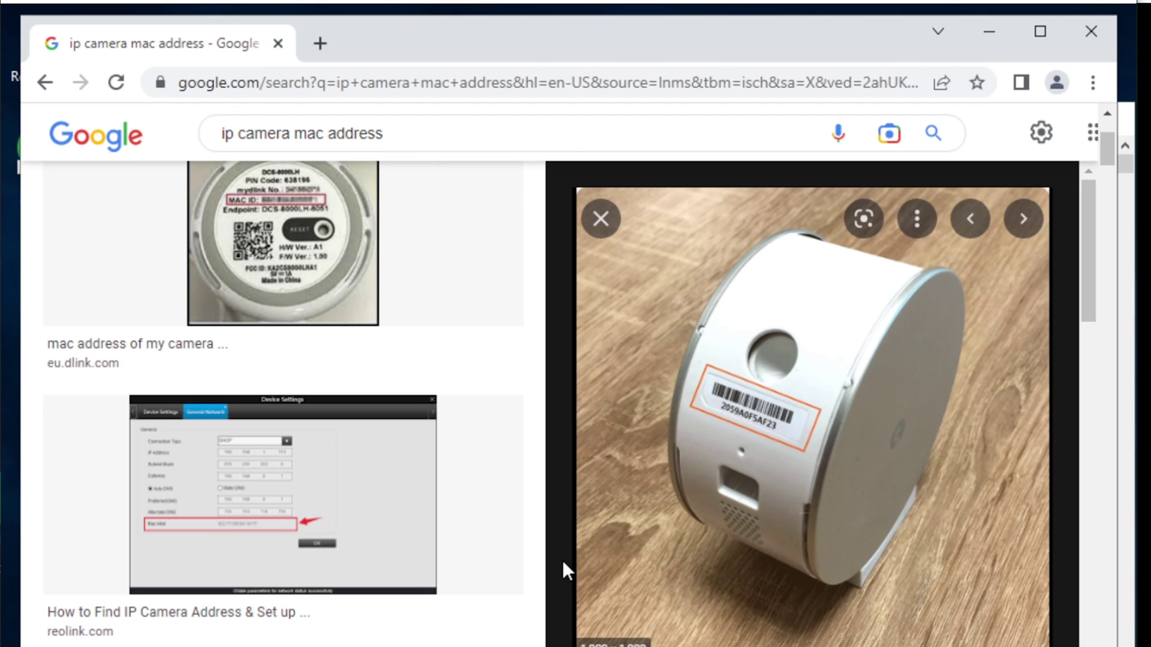
Switch to the DHCP console and select the scope's Reservations.
key(alt+Tab)
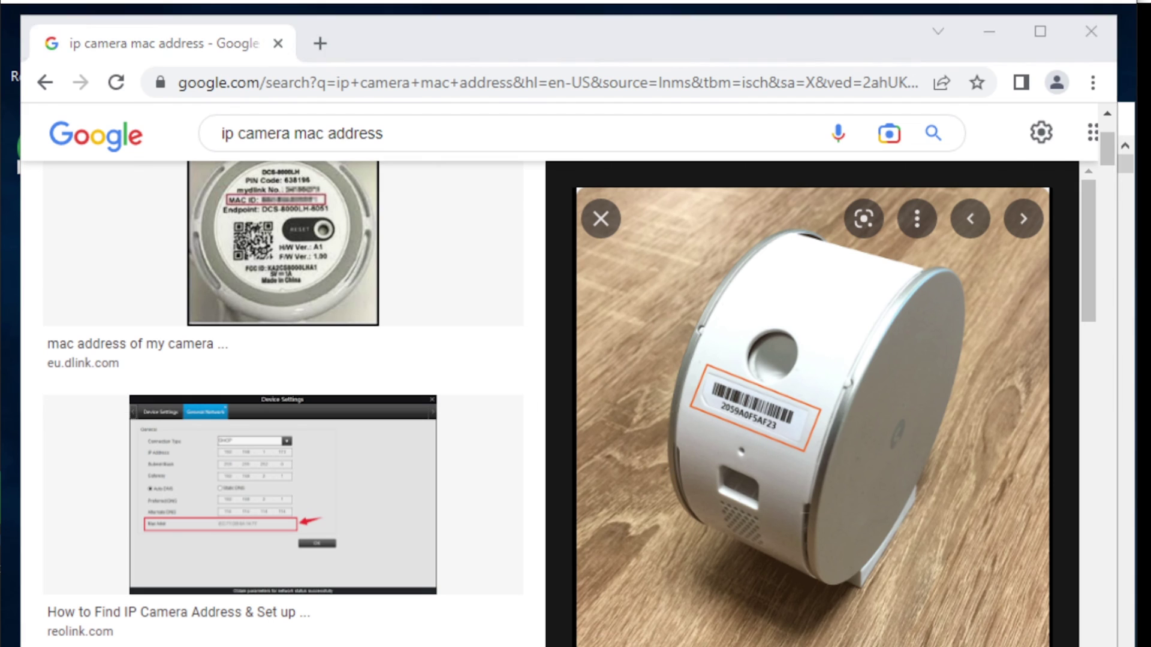
click(124, 240)
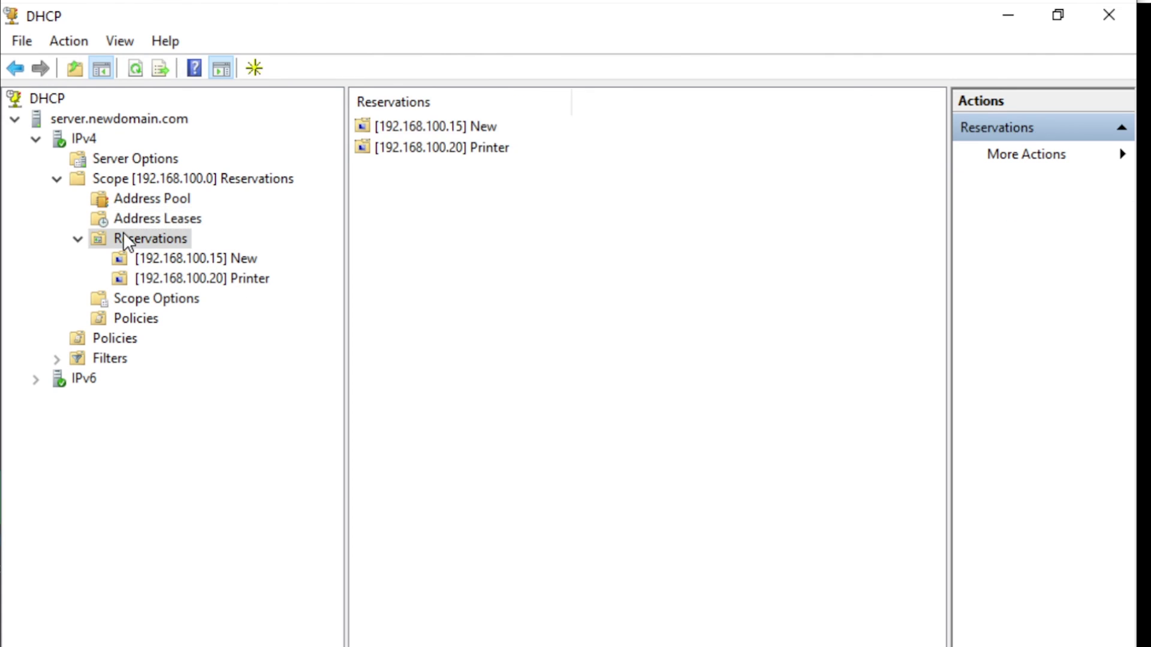
right_click(129, 240)
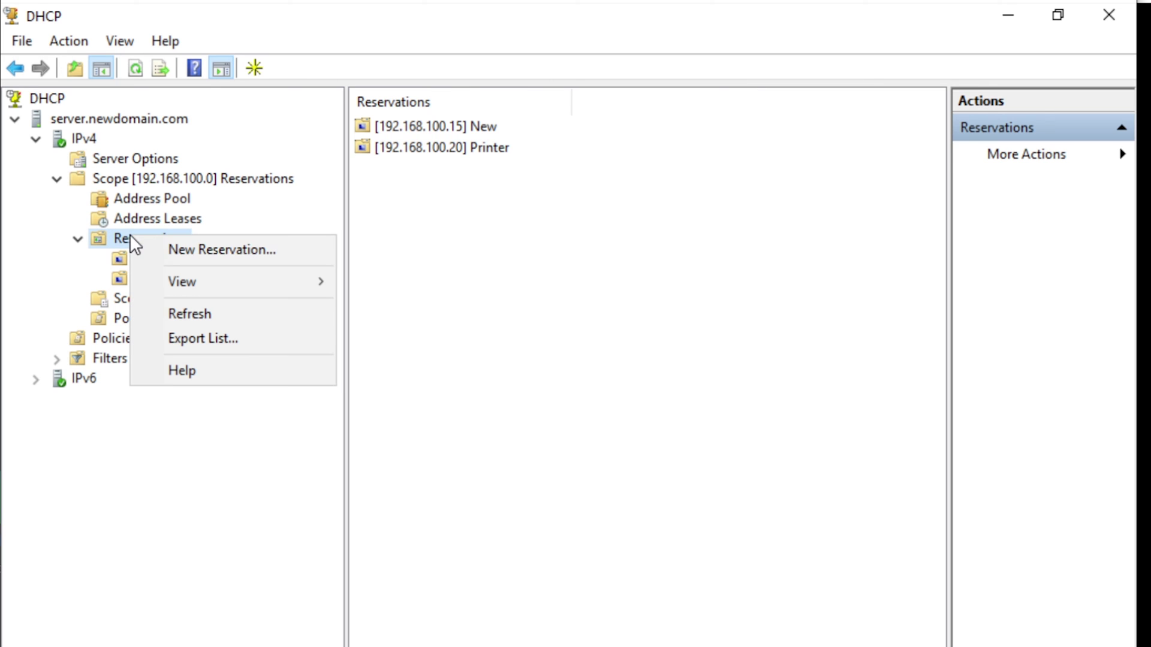
click(199, 250)
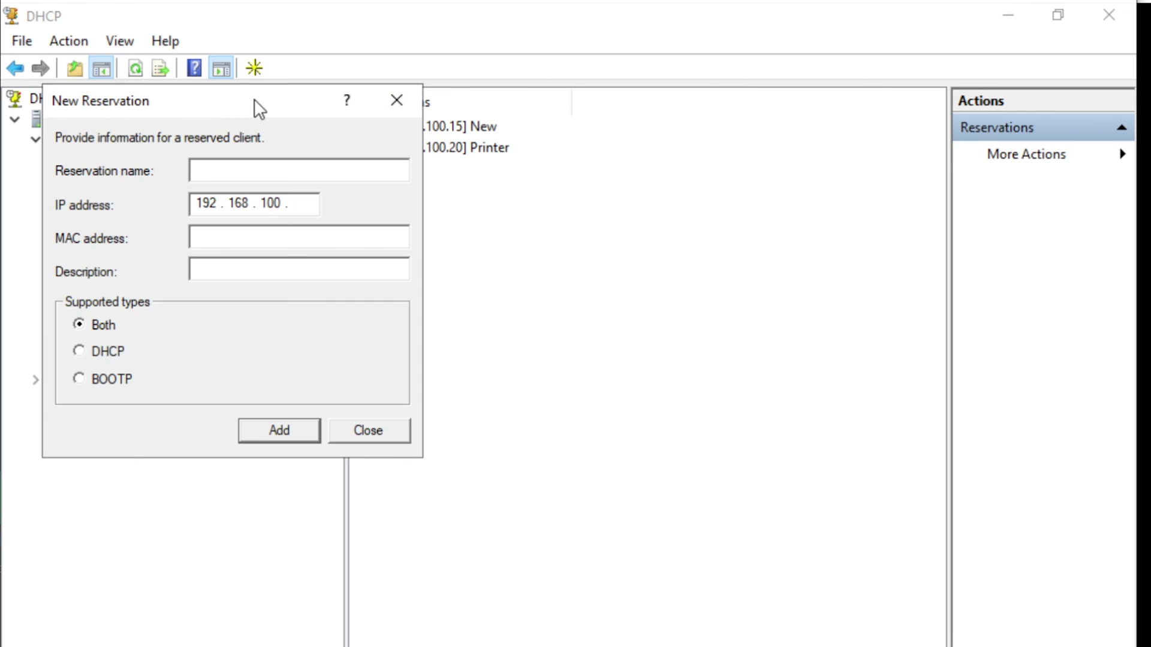
drag(254, 99, 477, 250)
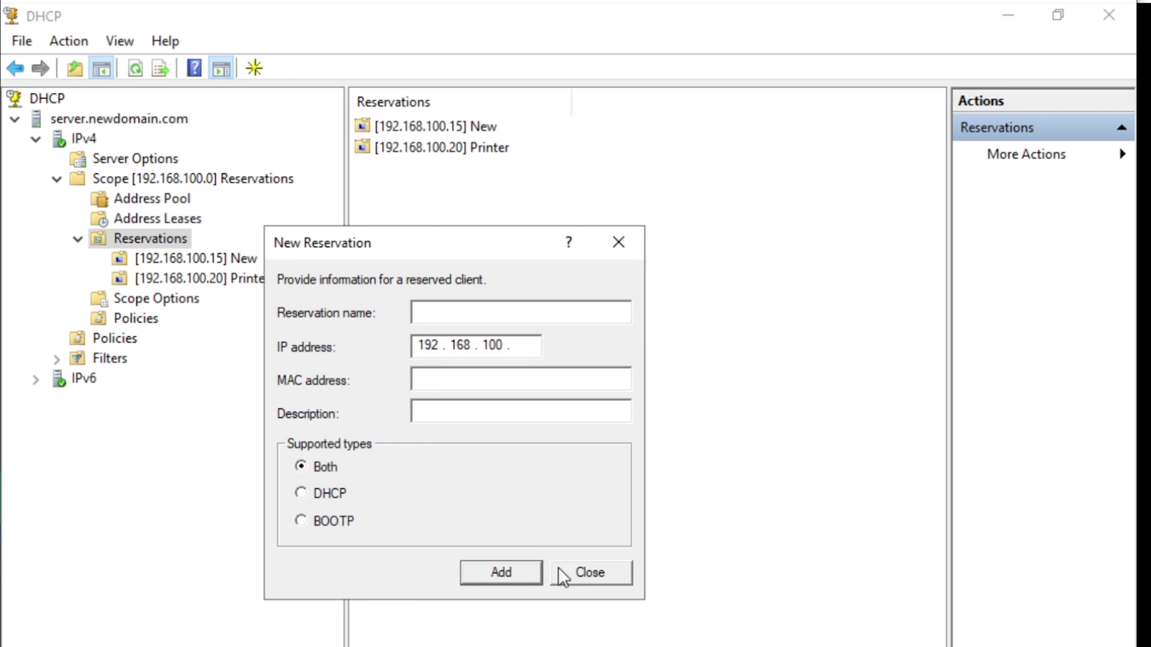
click(590, 573)
Restore the DHCP console to a smaller window over the browser and start a new reservation in the scope.
click(1058, 15)
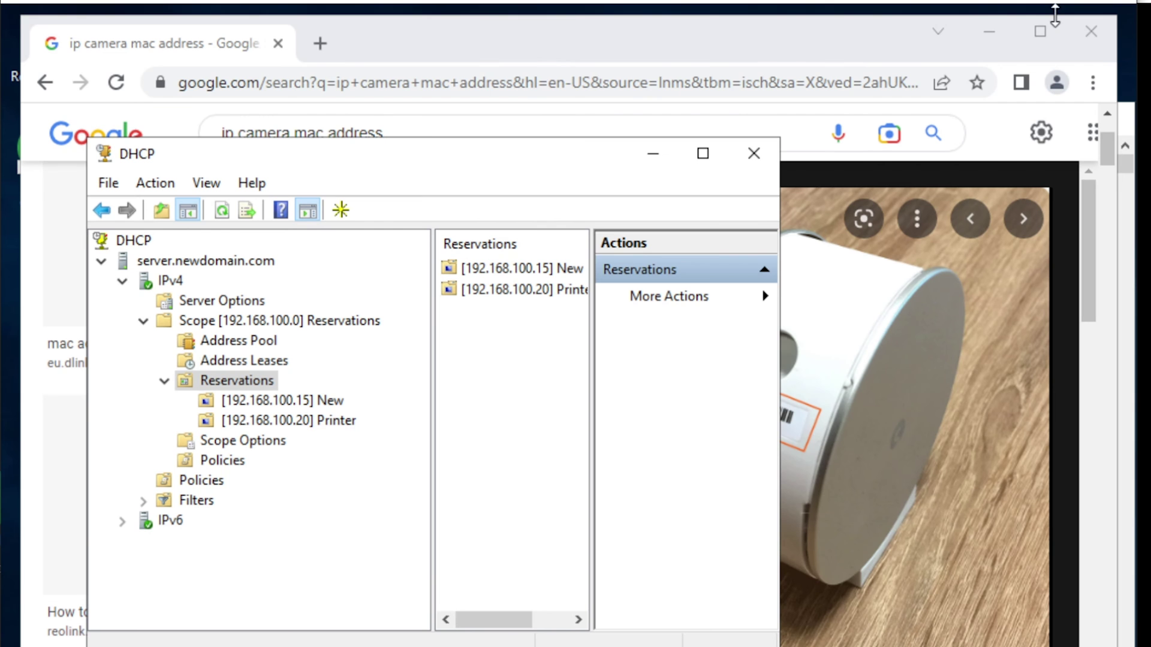
drag(384, 158, 337, 101)
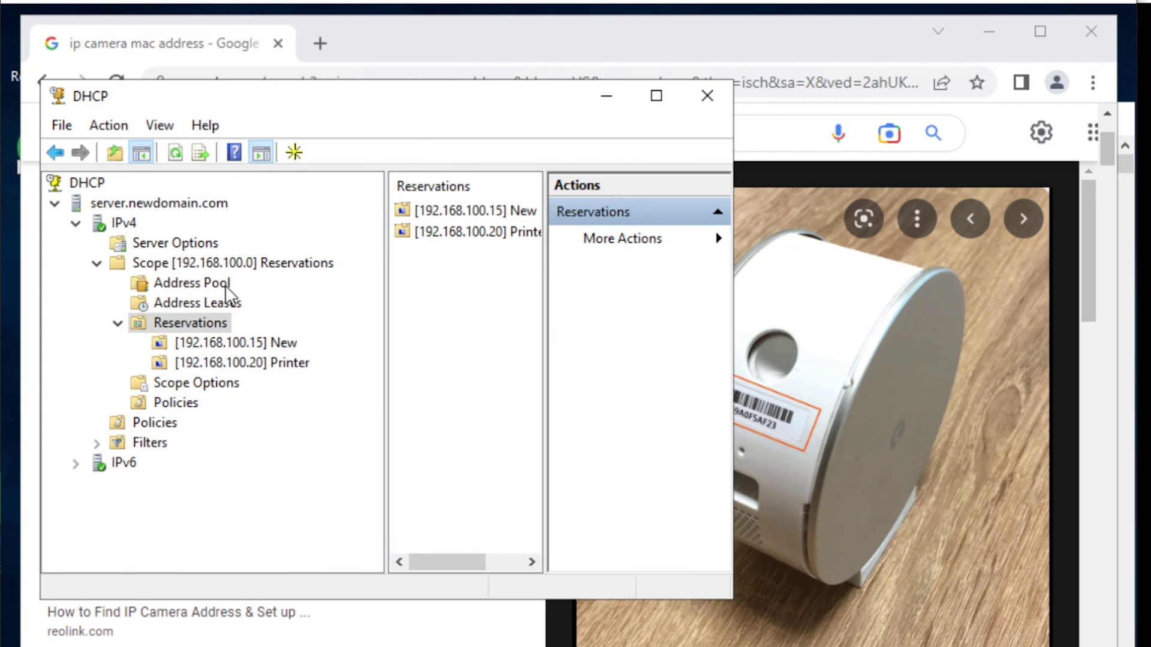
right_click(182, 323)
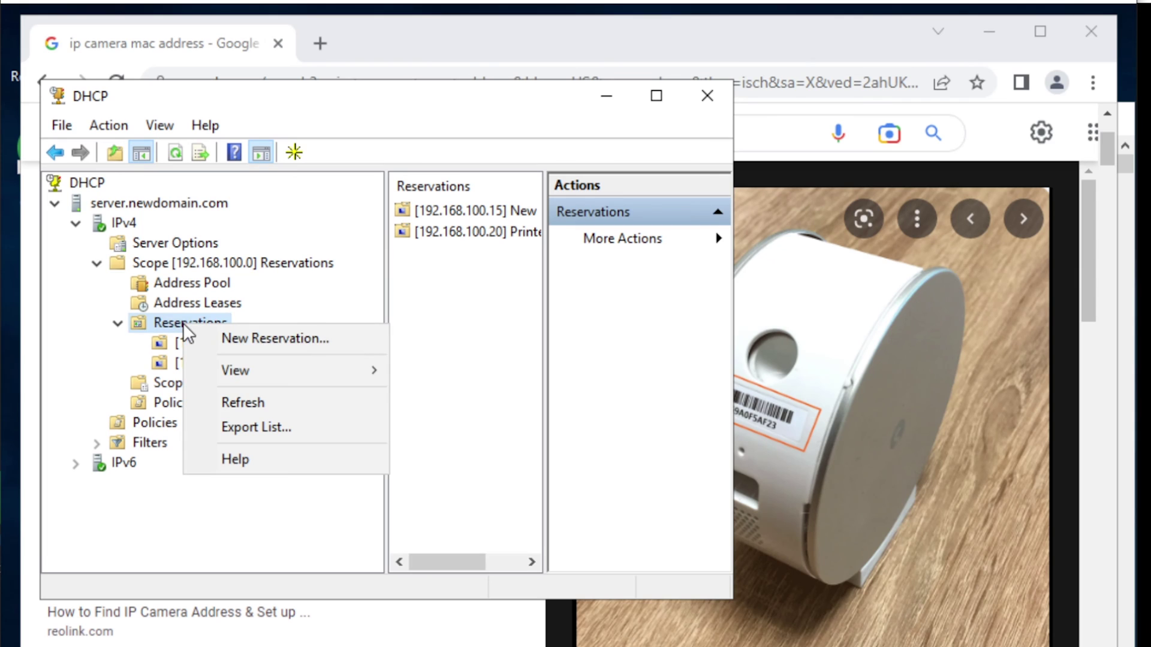
click(219, 335)
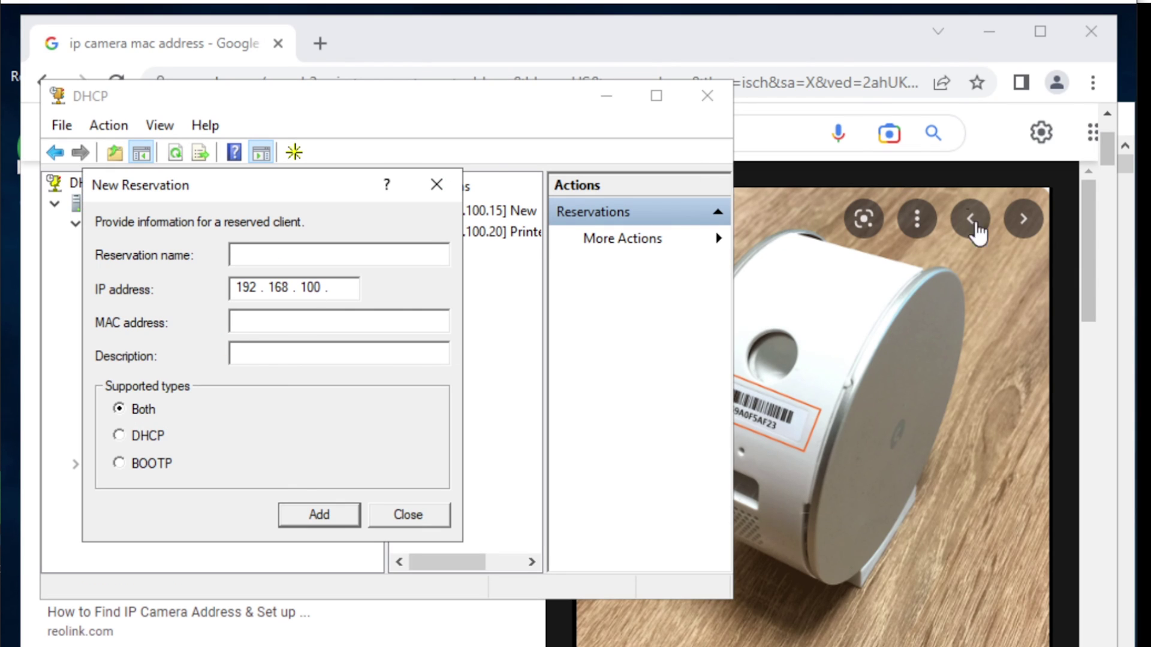
Bring Google Chrome forward, shift its window aside, and open the Somfy Protect article behind the camera image.
drag(789, 32, 875, 43)
key(ctrl+plus)
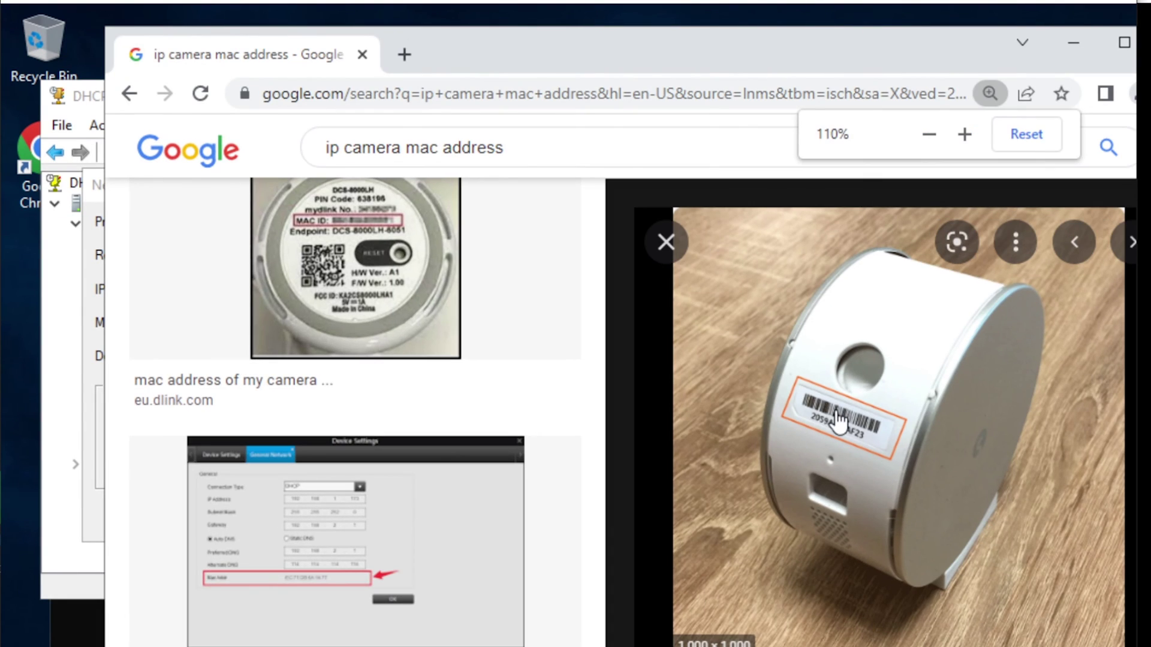
click(839, 421)
scroll(799, 560, down, 3)
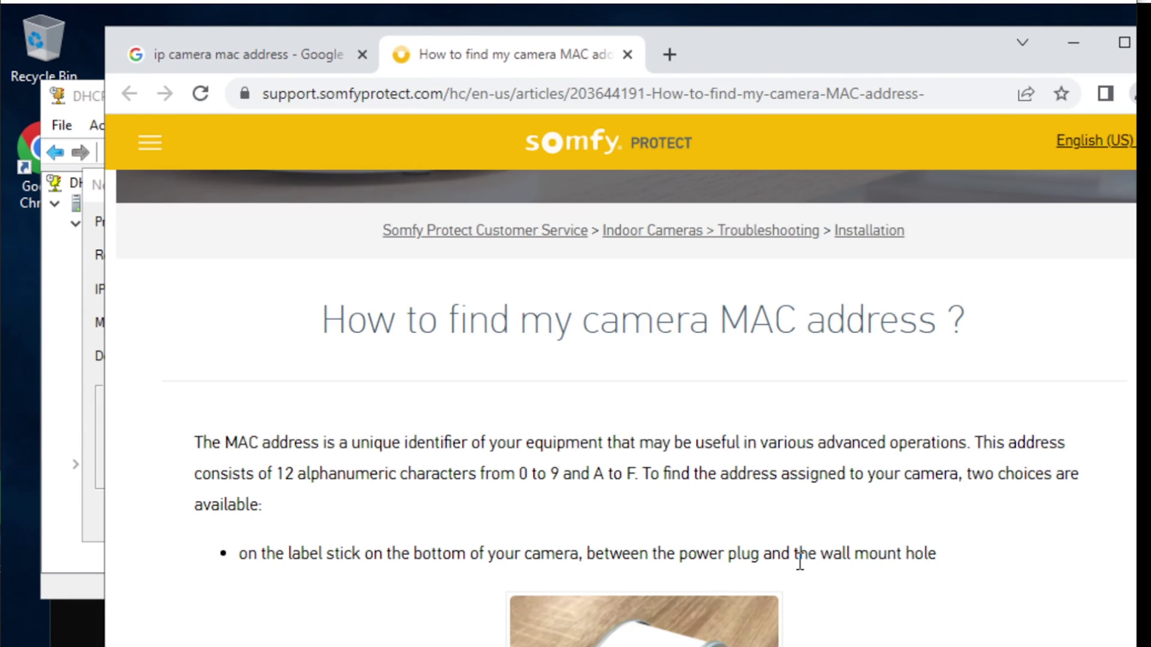
Enlarge the Somfy article and examine the MAC address printed on the camera's barcode label.
scroll(799, 561, down, 5)
key(ctrl+plus)
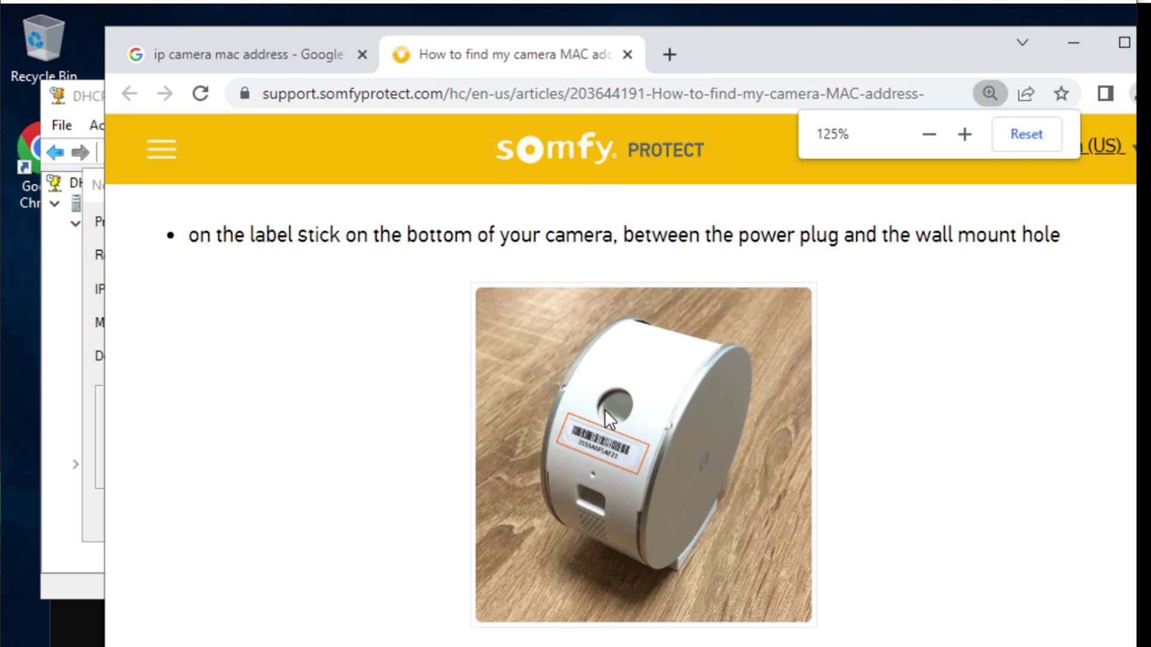
key(ctrl+plus)
key(ctrl+plus)
key(ctrl+plus)
key(ctrl+plus)
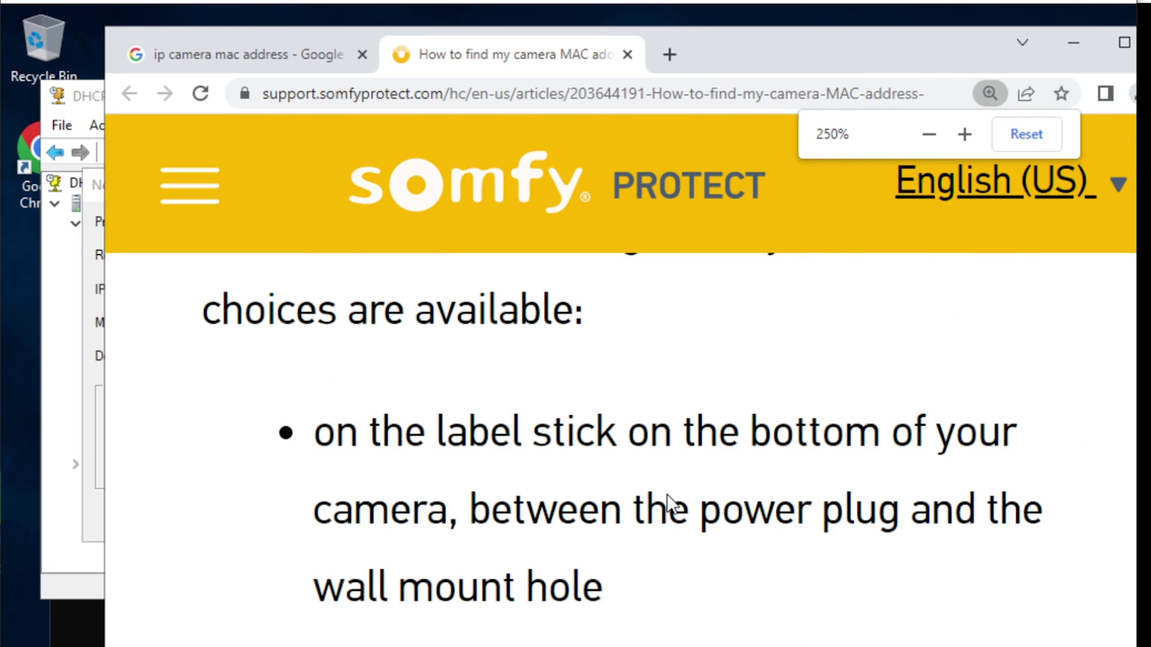
scroll(666, 494, down, 8)
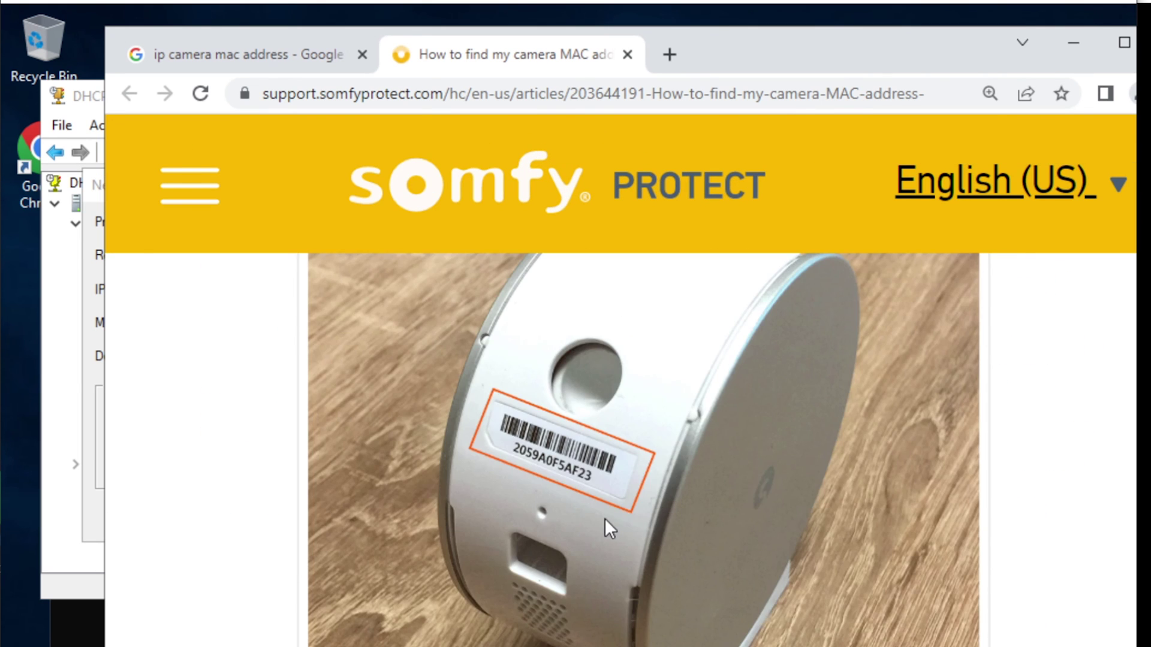
key(ctrl+plus)
scroll(604, 518, down, 4)
scroll(604, 517, up, 2)
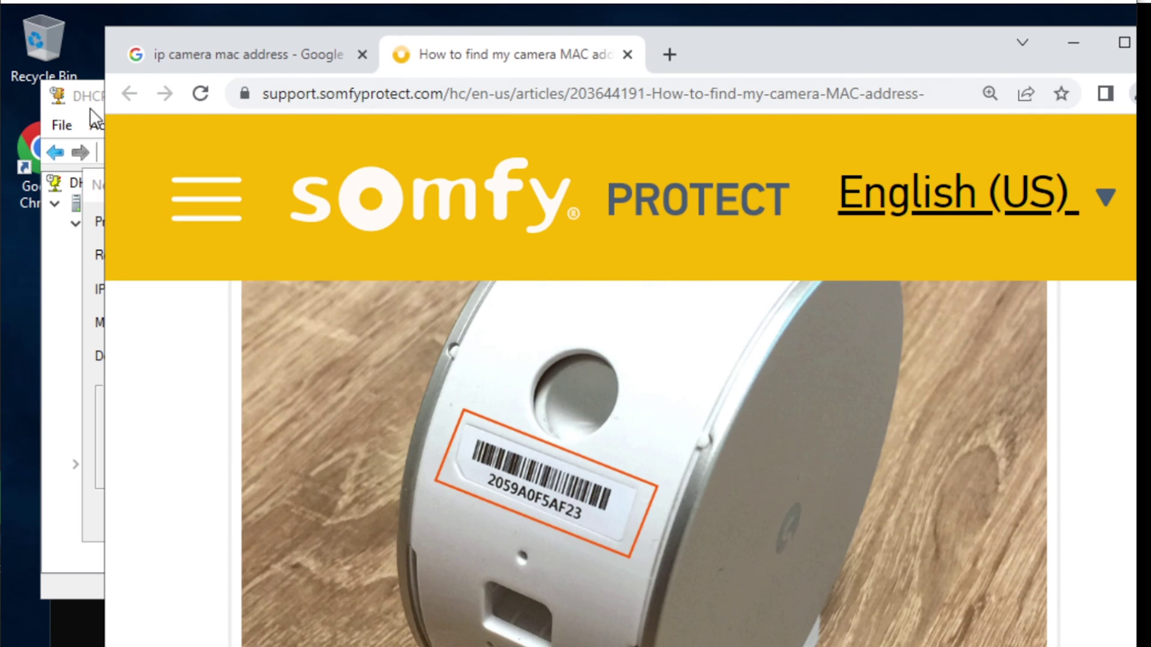
Return to the New Reservation dialog with the camera's label readable below it, and name the reservation "IP Camera Coridor 1".
click(87, 90)
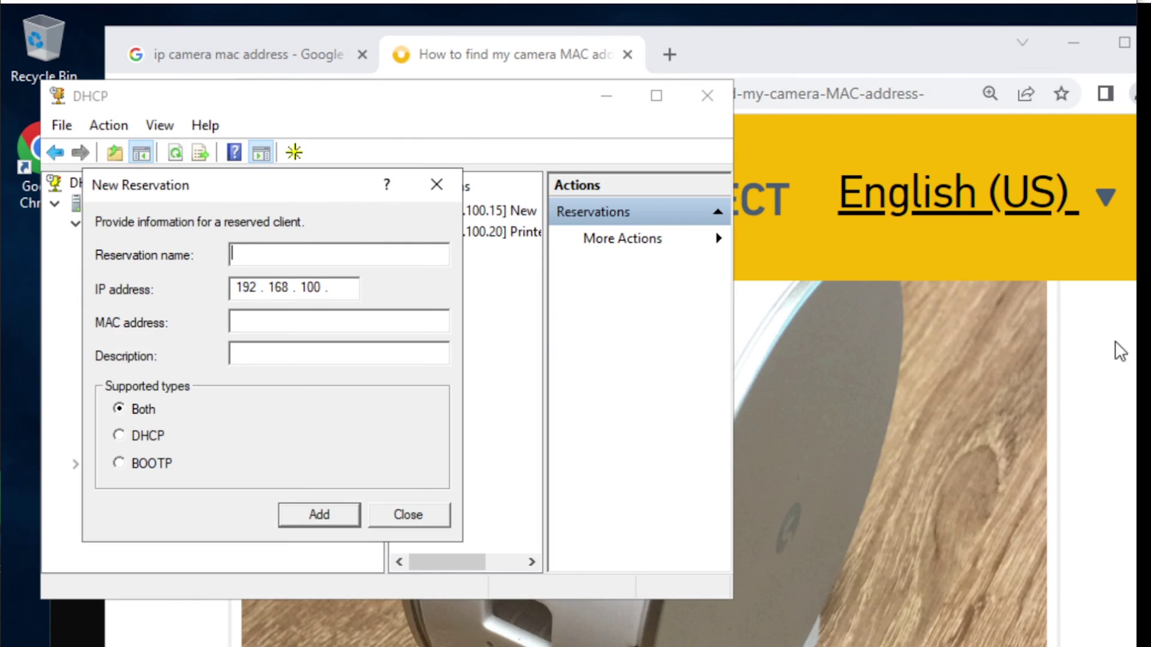
click(1068, 398)
scroll(859, 523, up, 3)
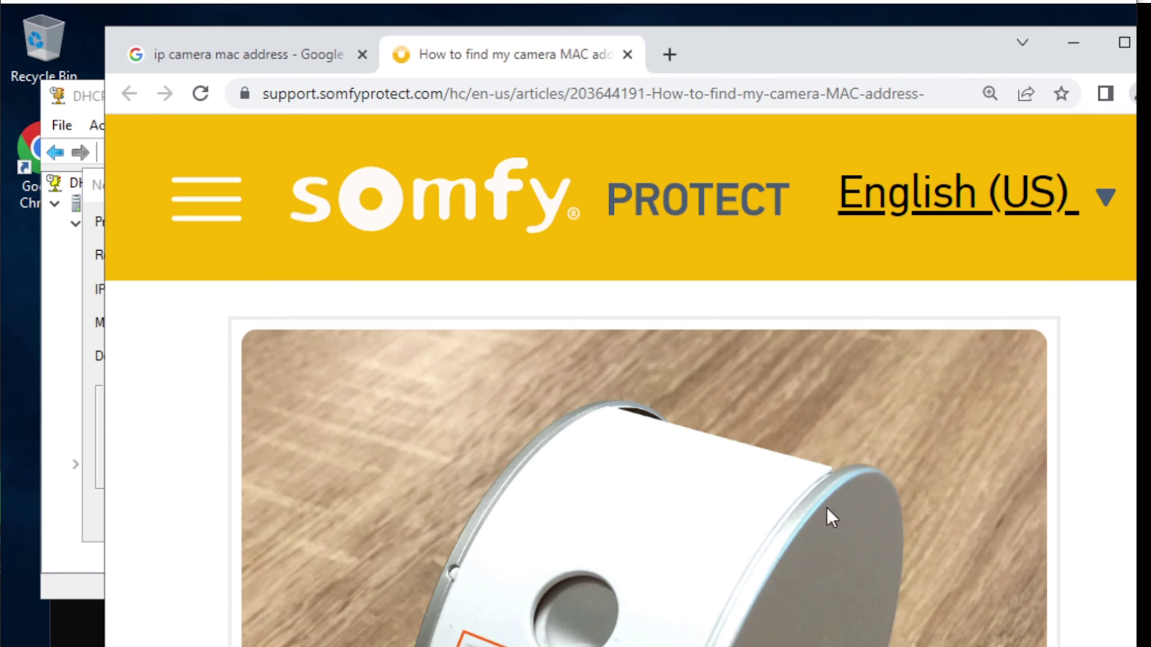
click(90, 96)
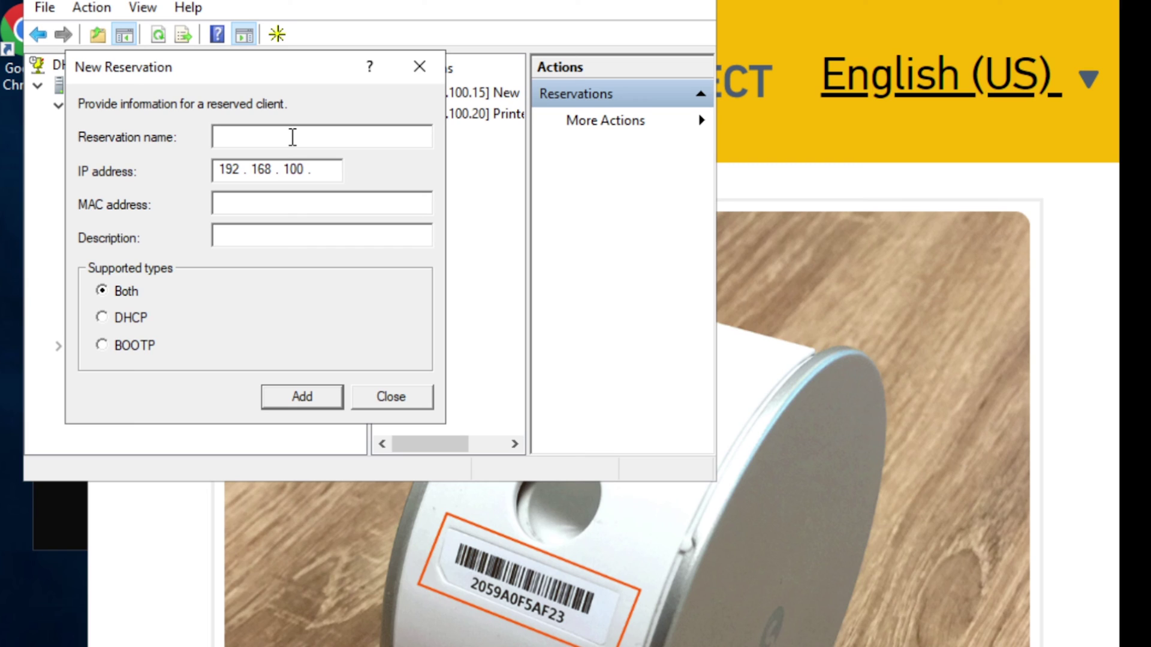
click(292, 137)
text(IP Camera Coridero)
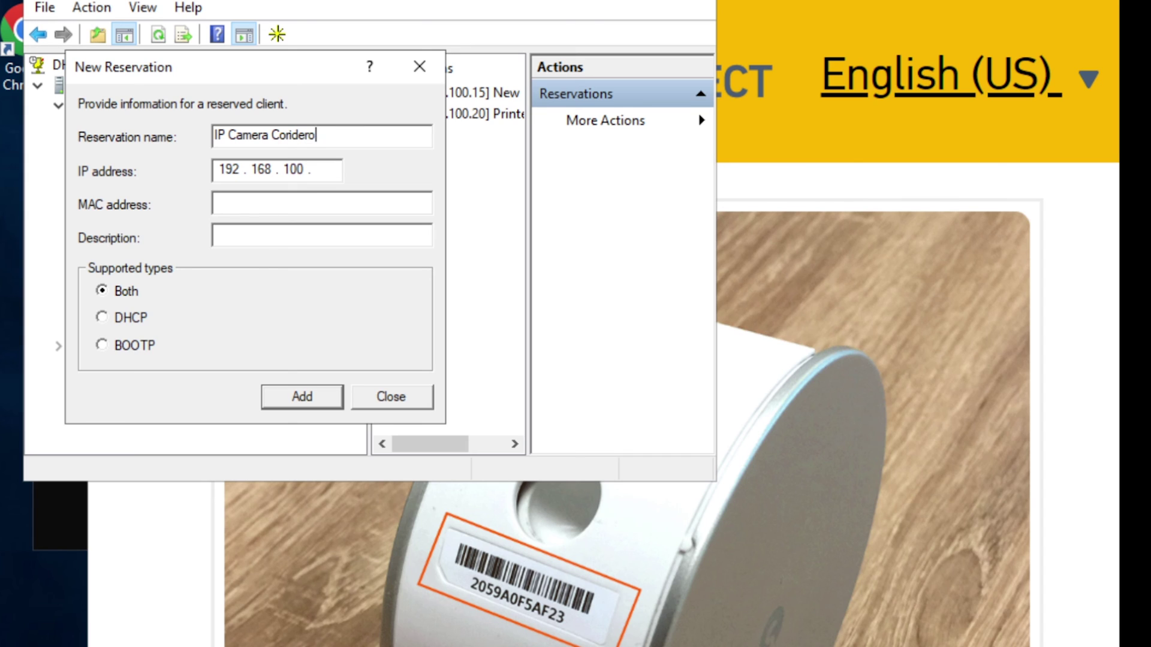
key(BackSpace)
key(BackSpace)
key(BackSpace)
text(or 1)
Copy the reservation name "IP Camera Coridor 1" into the description.
drag(338, 133, 147, 133)
right_click(244, 135)
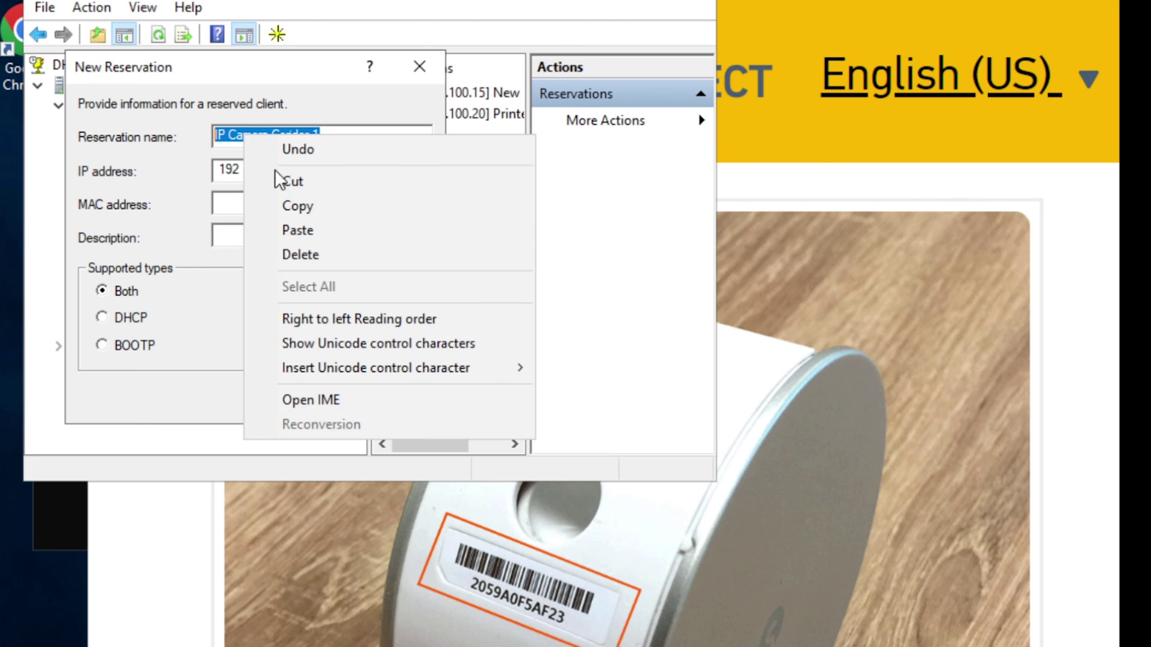
click(321, 205)
click(309, 237)
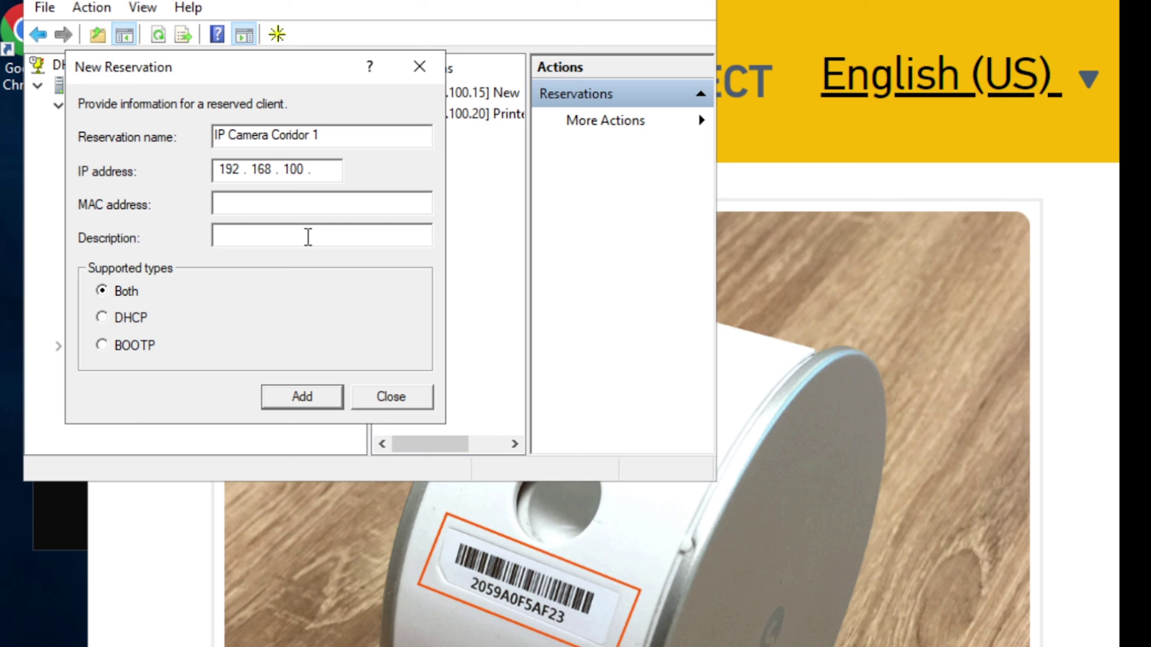
right_click(309, 236)
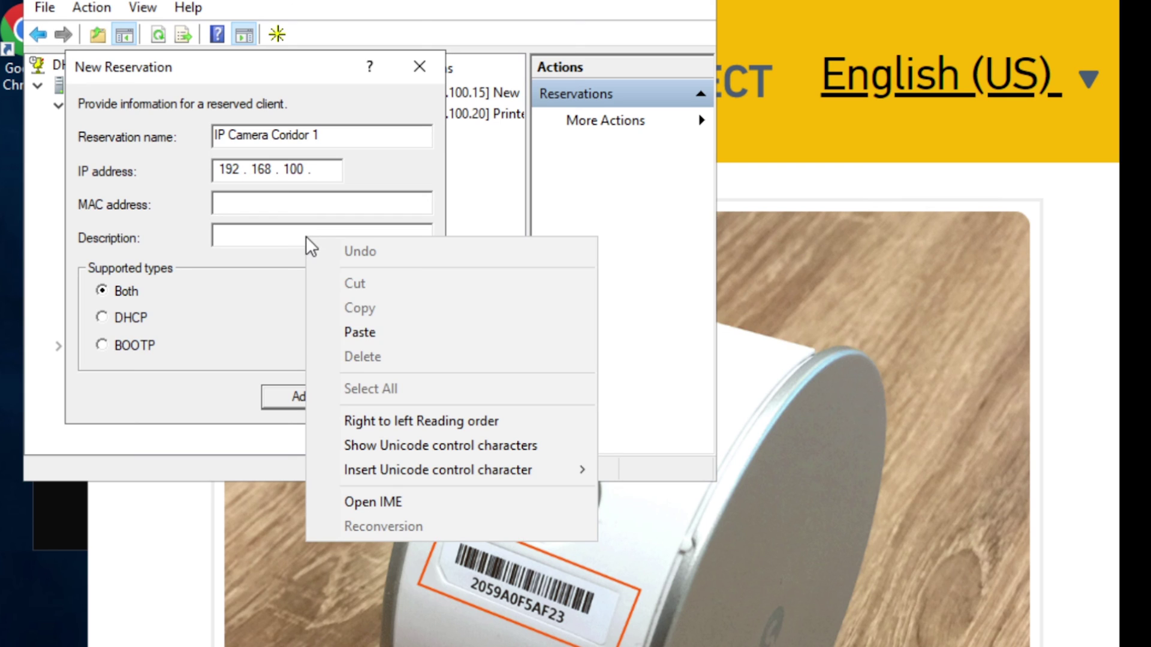
click(383, 335)
Set the IP address to 192.168.100.30 and the MAC address to 2059a0f5af23, then add the reservation and close the dialog.
click(324, 173)
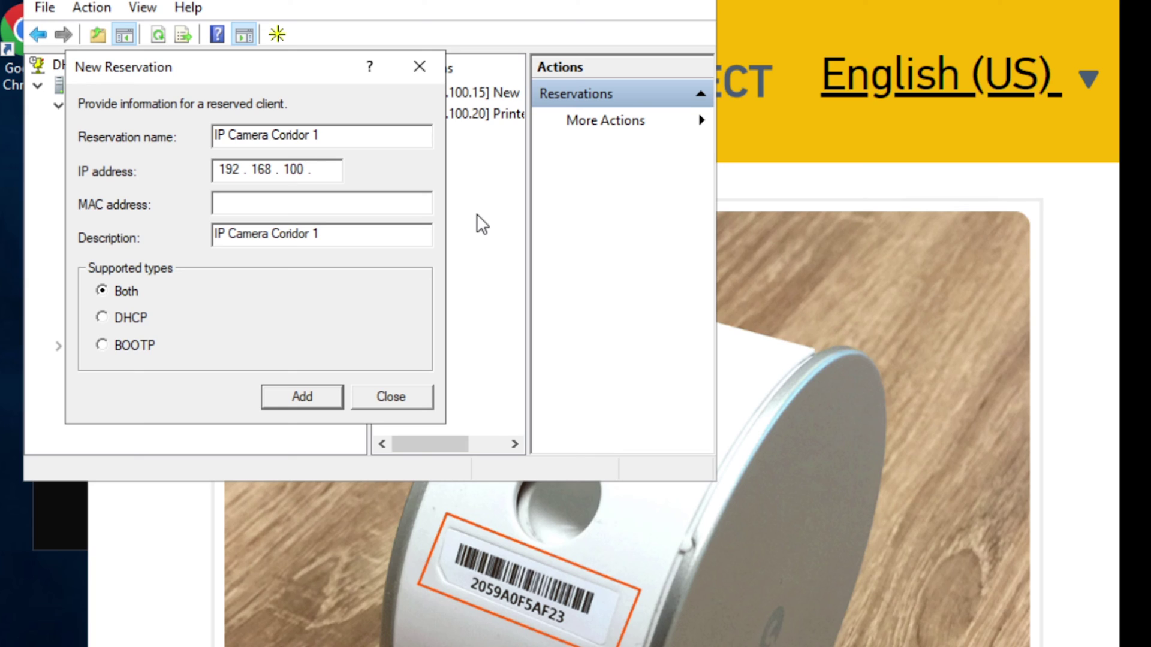
text(30)
click(315, 205)
text(2059a0f5)
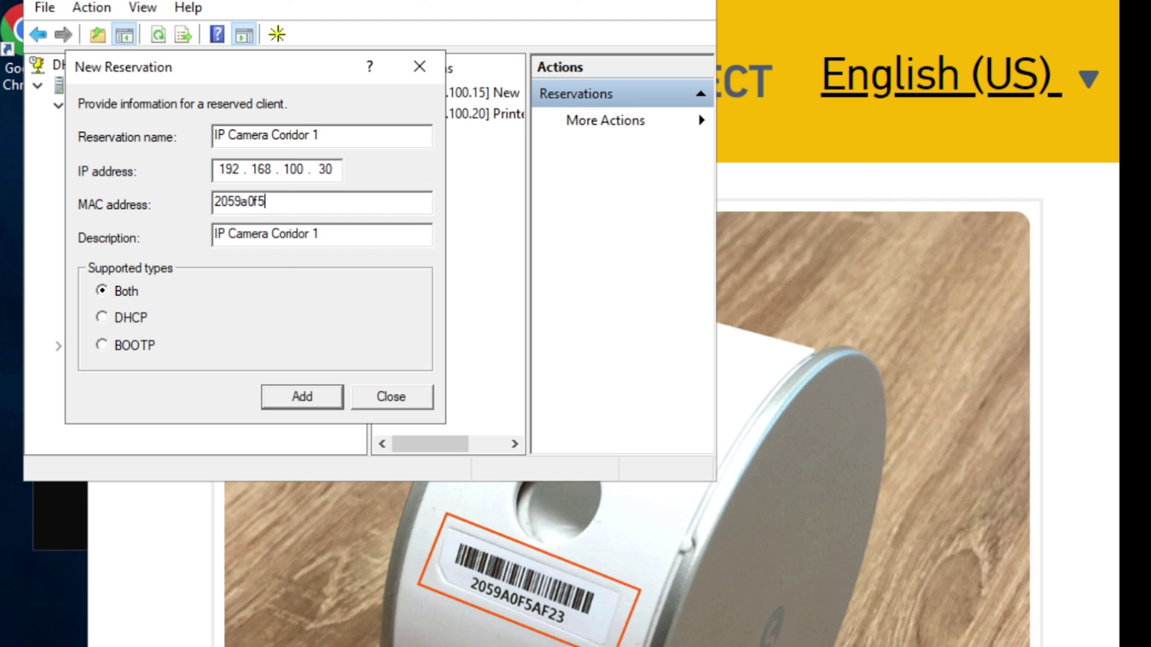
text(af23)
click(287, 397)
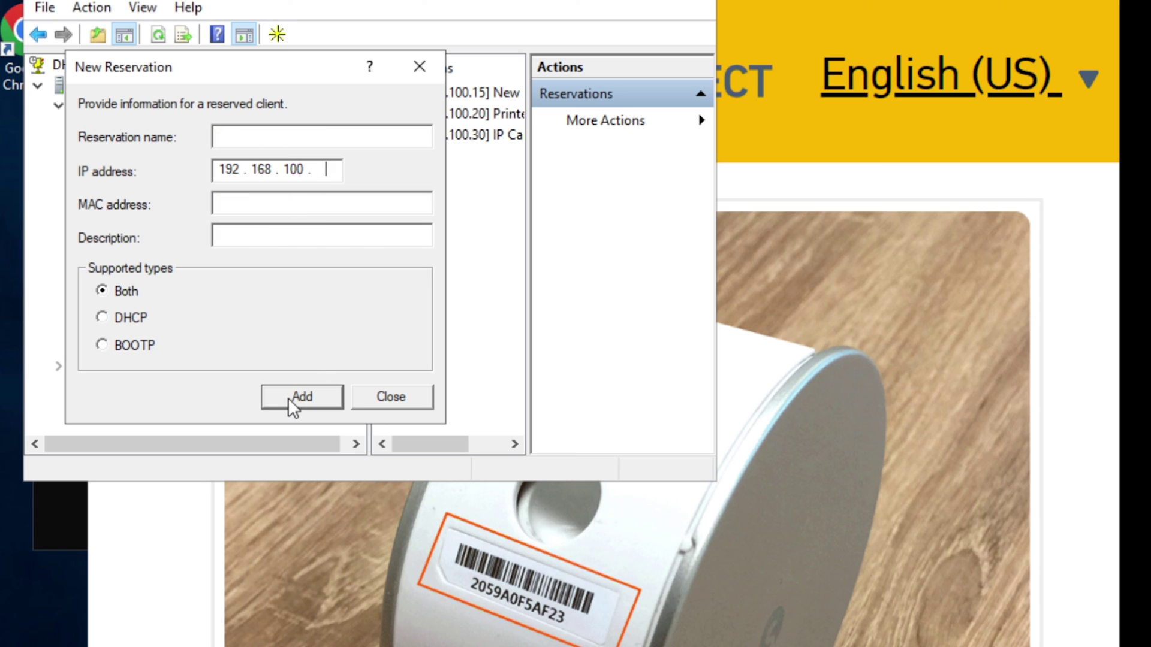
click(371, 396)
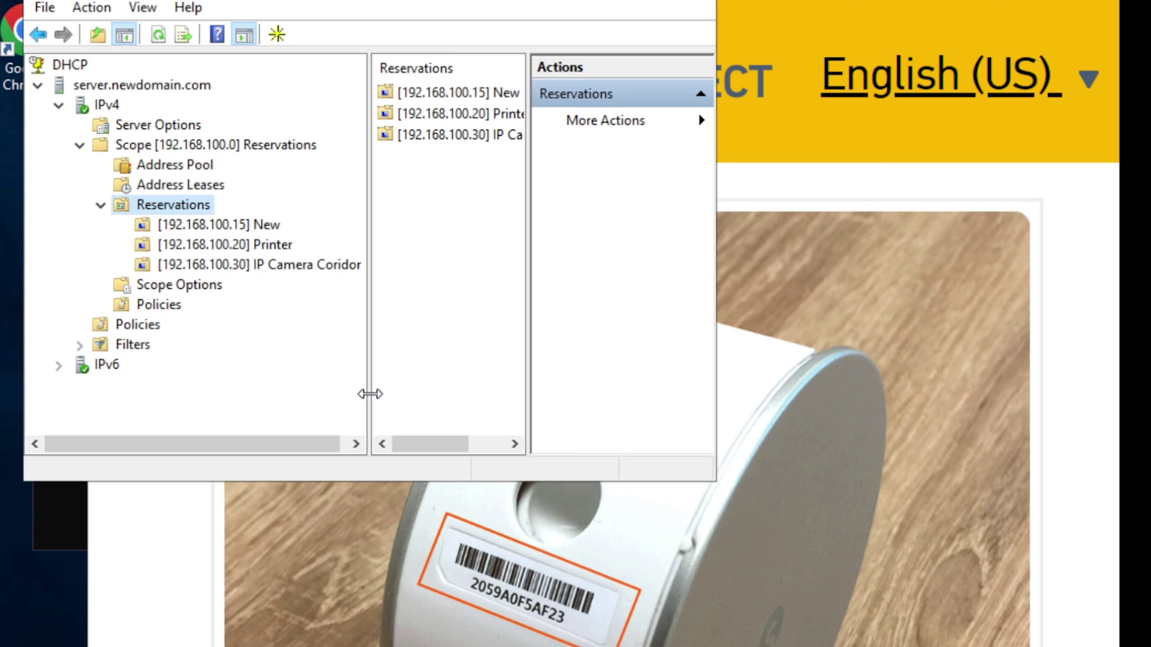
Maximize the DHCP console and review the IP Camera Coridor 1 and Printer reservations and the scope's address pool.
key(super+Up)
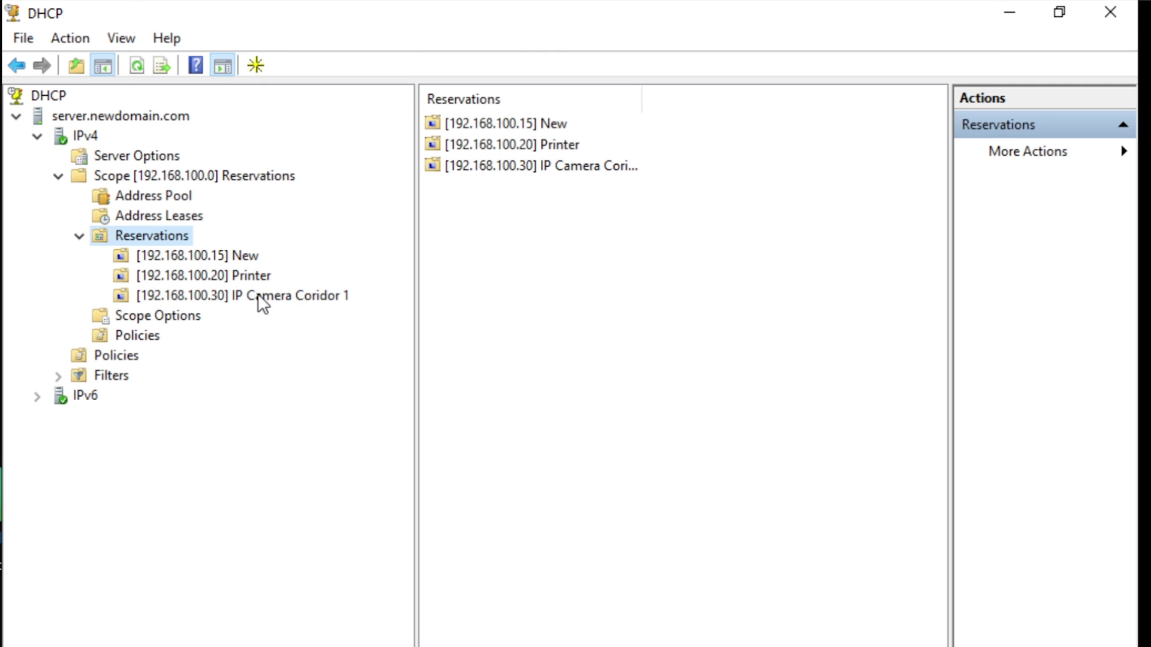
click(239, 180)
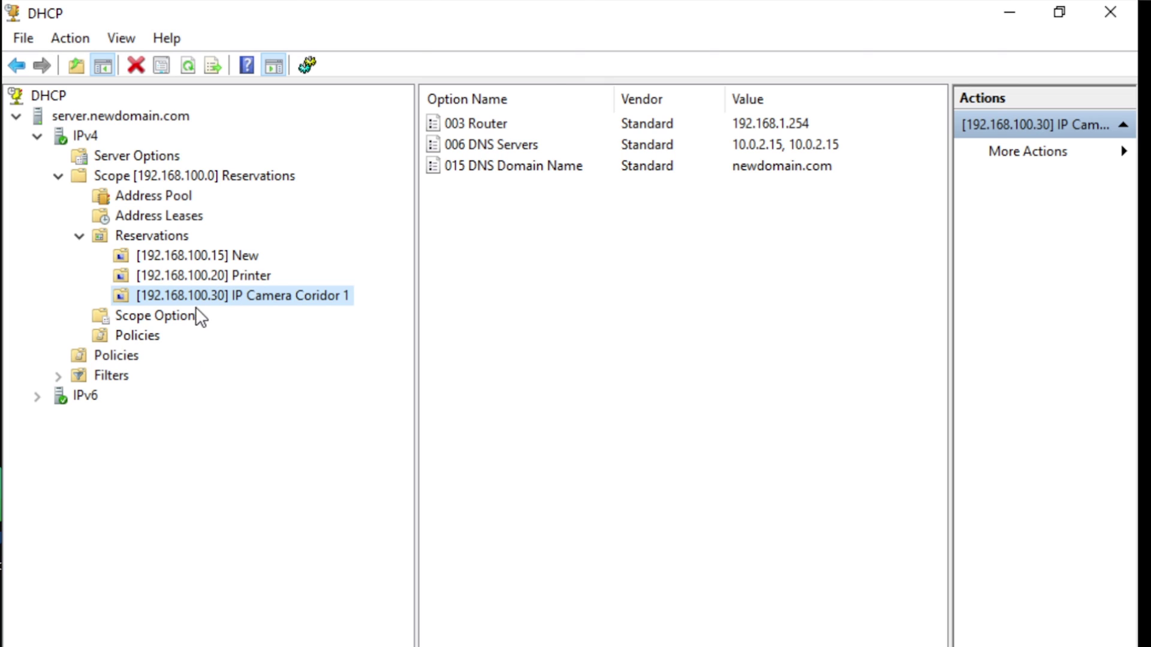
click(221, 276)
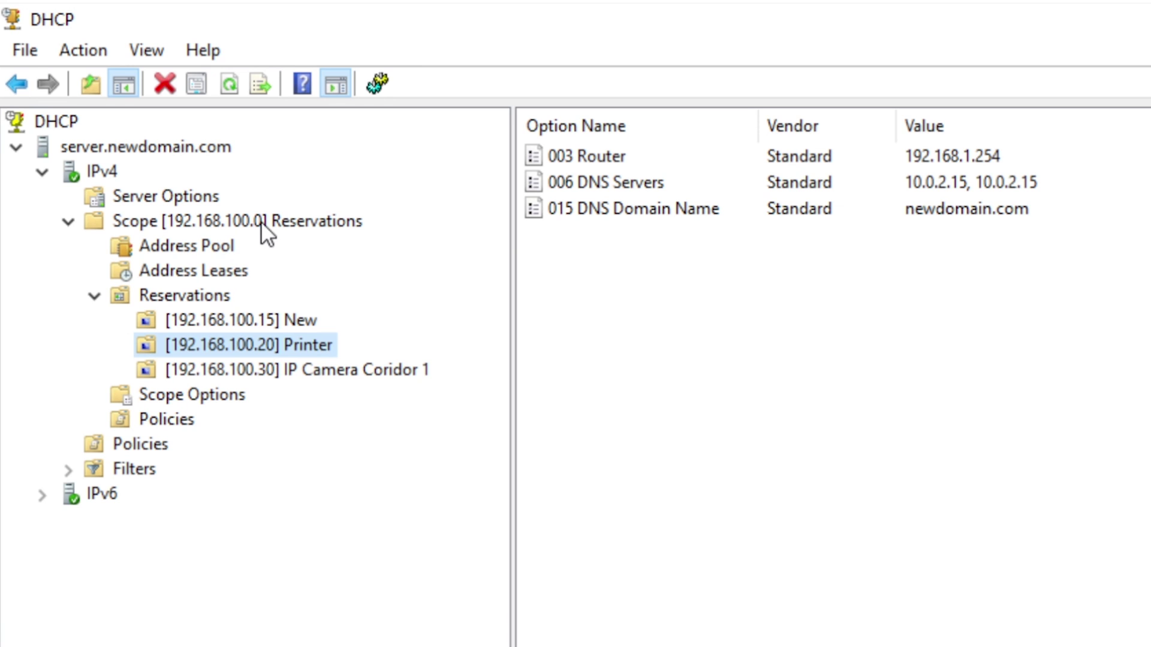
click(220, 244)
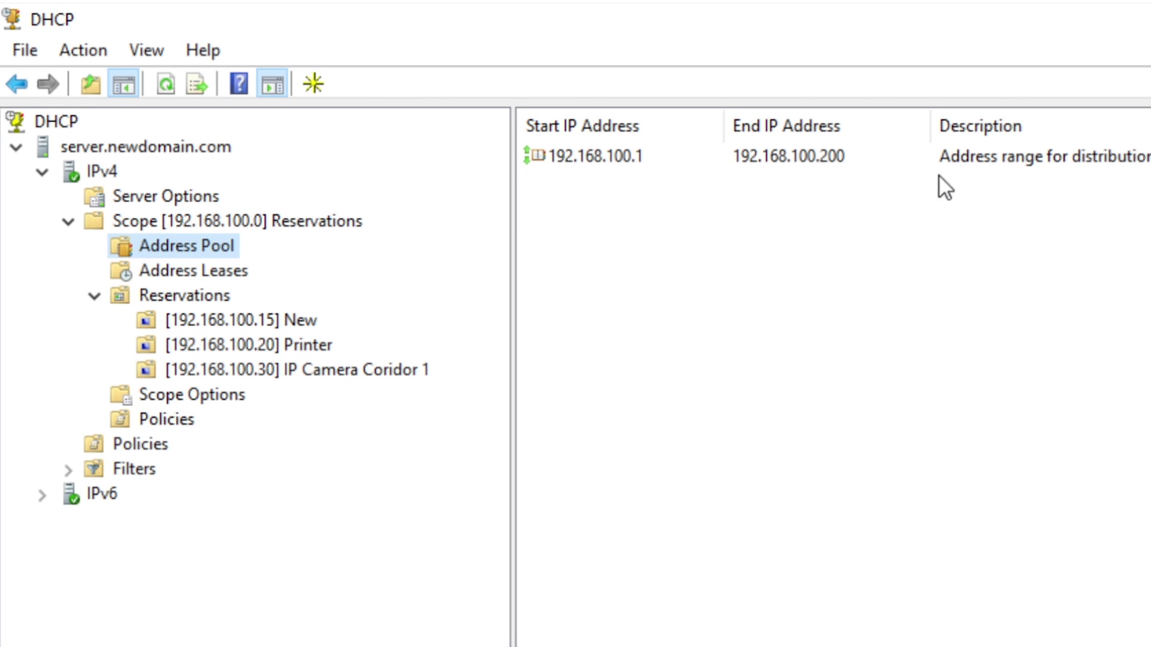
click(249, 341)
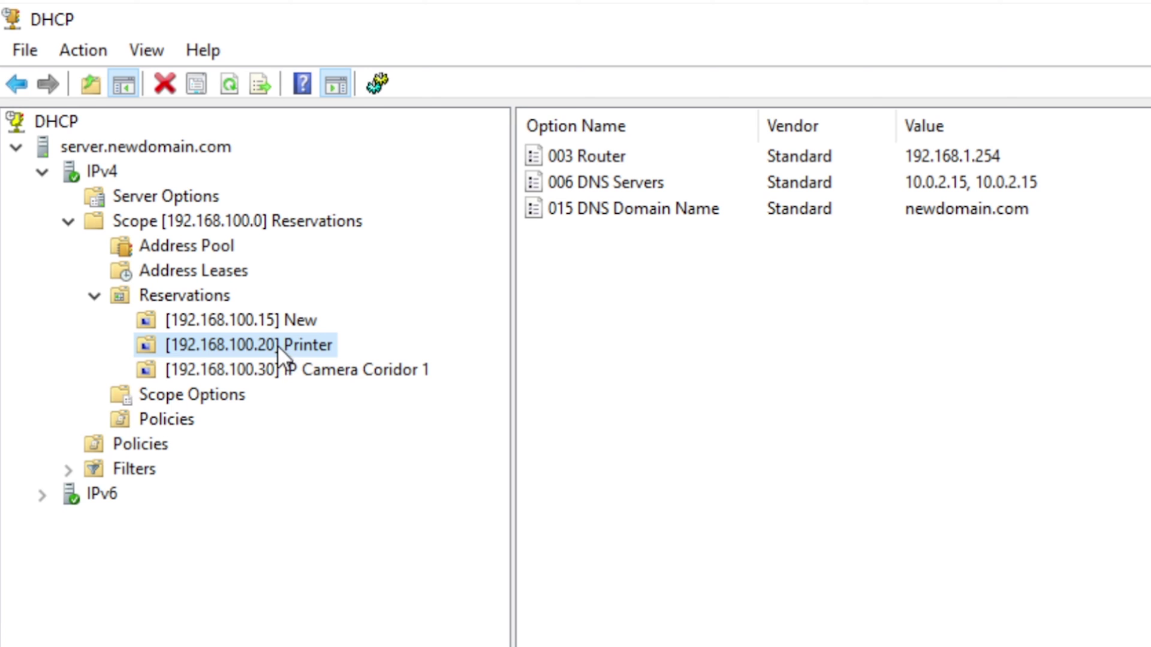
Start a new reservation in the 192.168.100.0 scope, name it "Printer #2 Reception", and copy that name.
click(202, 296)
right_click(202, 297)
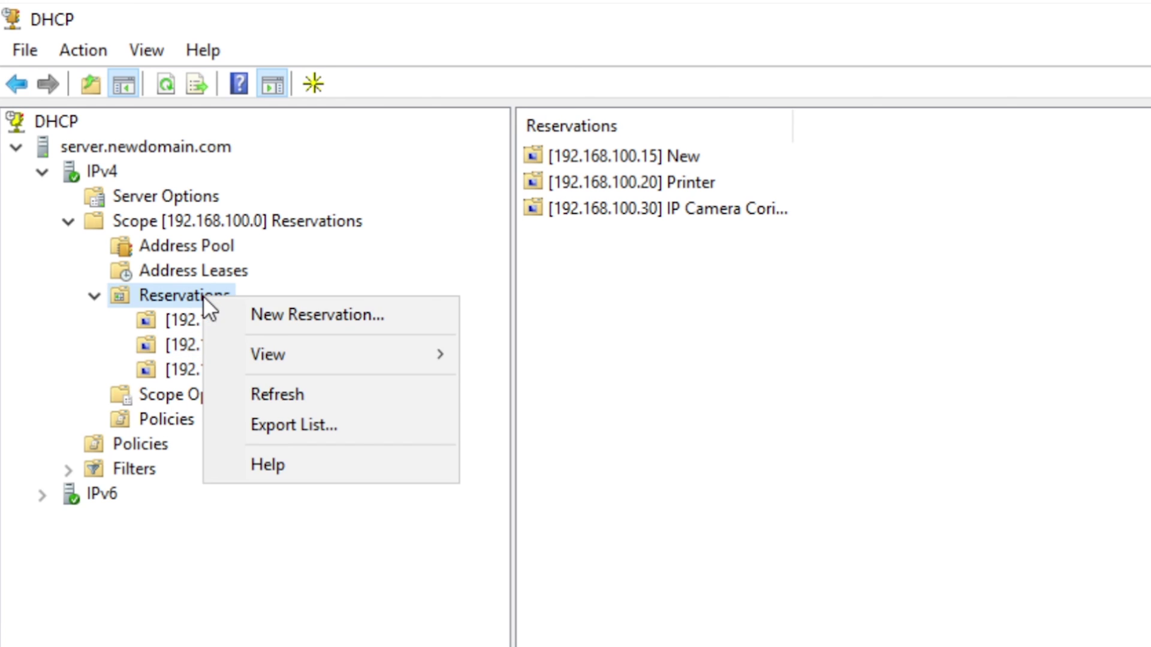
click(285, 315)
drag(279, 120, 704, 344)
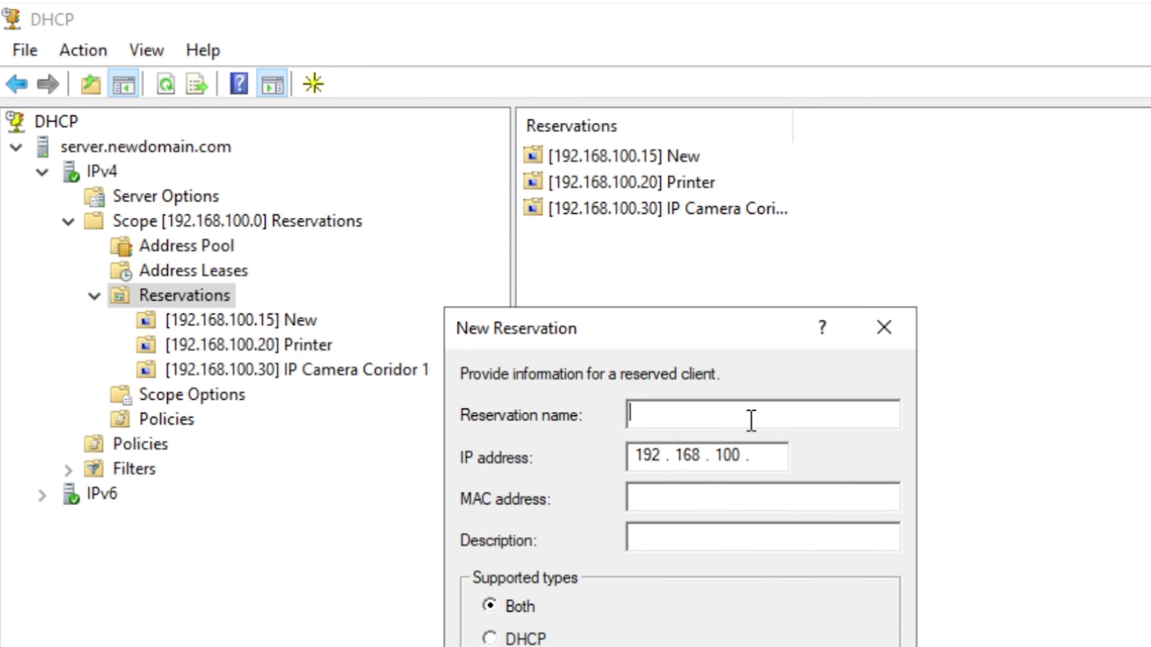
text(Printer #2)
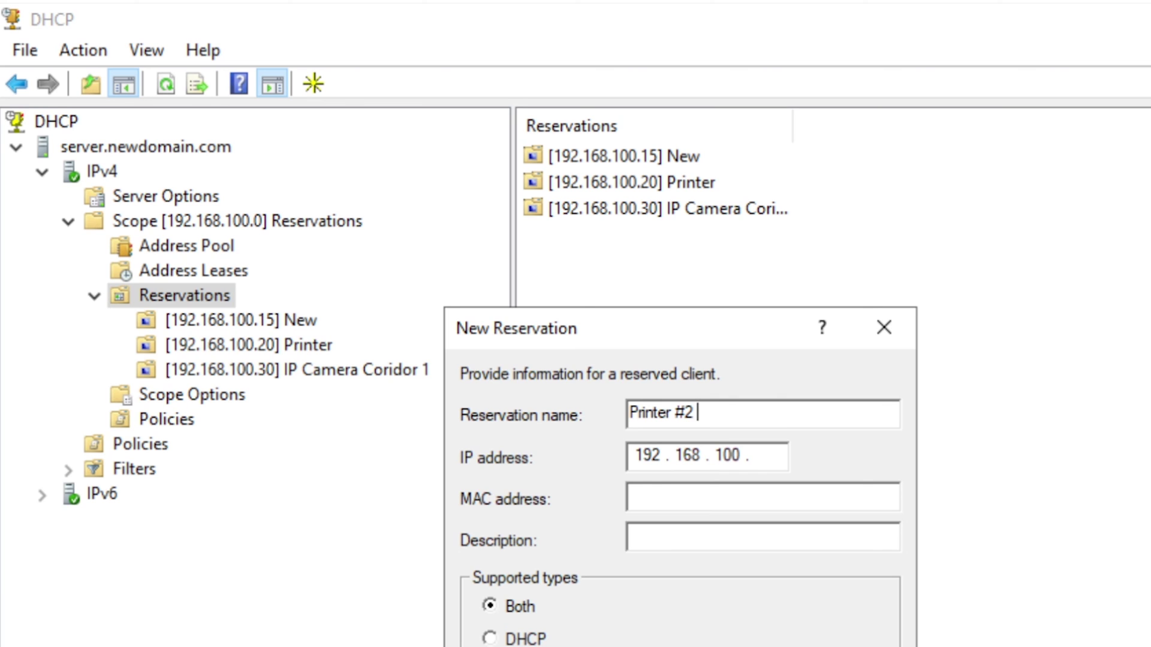
text(Reception)
drag(785, 416, 629, 411)
key(super+c)
right_click(711, 413)
click(803, 500)
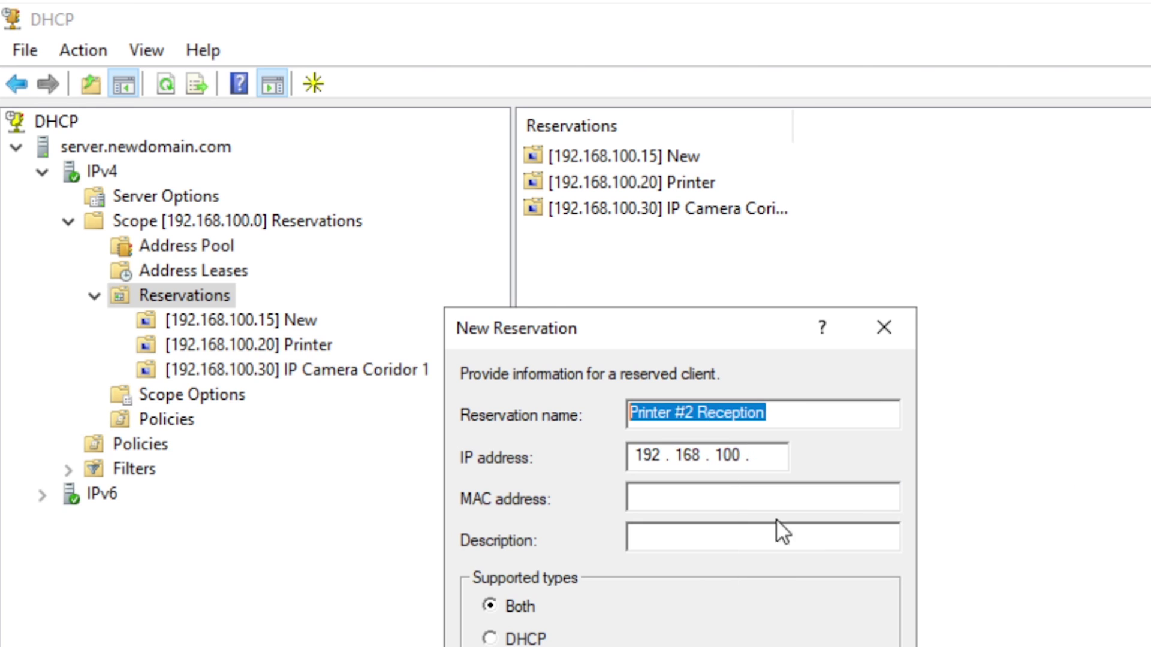
Paste the copied name into the description and set the reservation's IP address to 192.168.100.21.
click(740, 537)
right_click(734, 545)
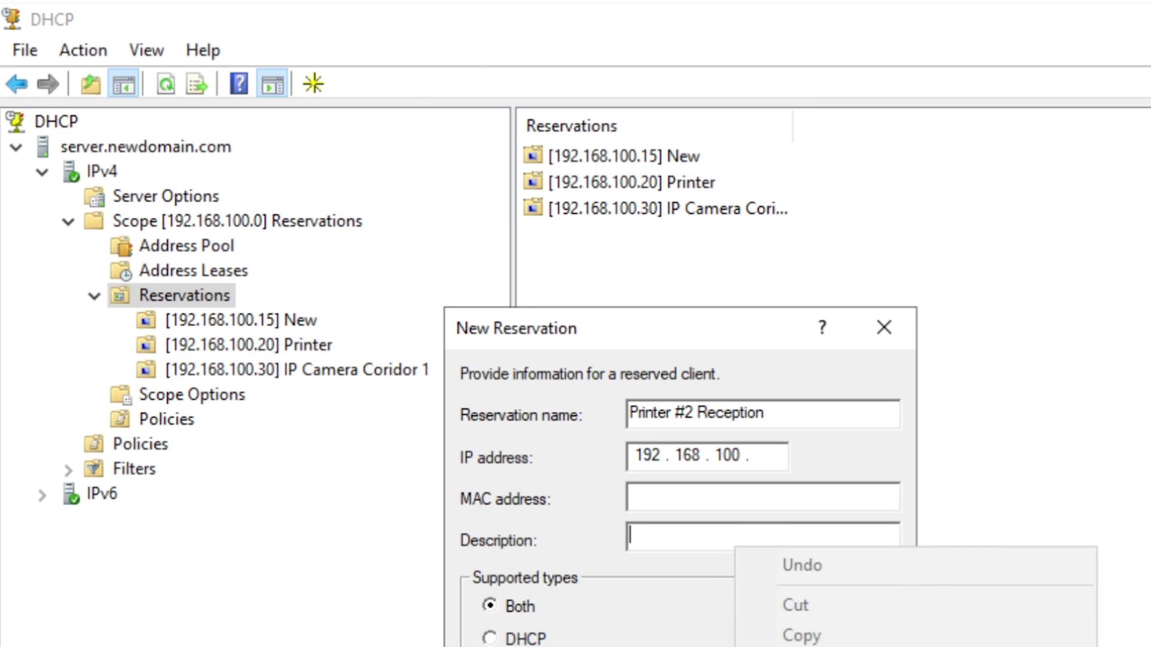
click(803, 645)
click(761, 462)
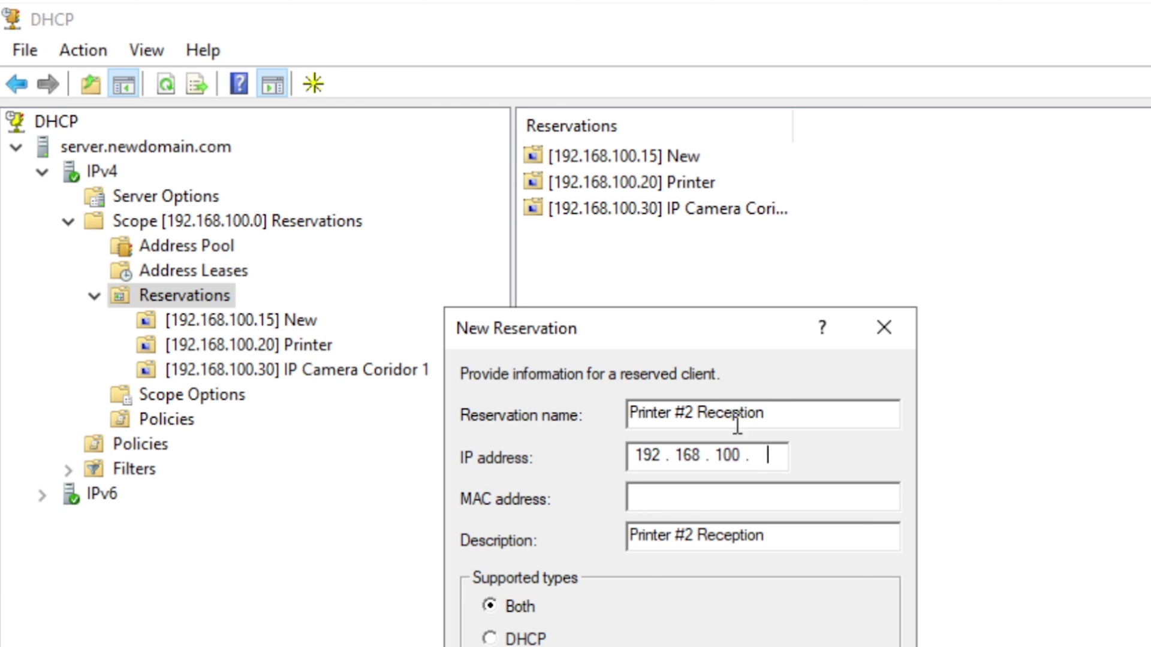
text(21)
click(701, 495)
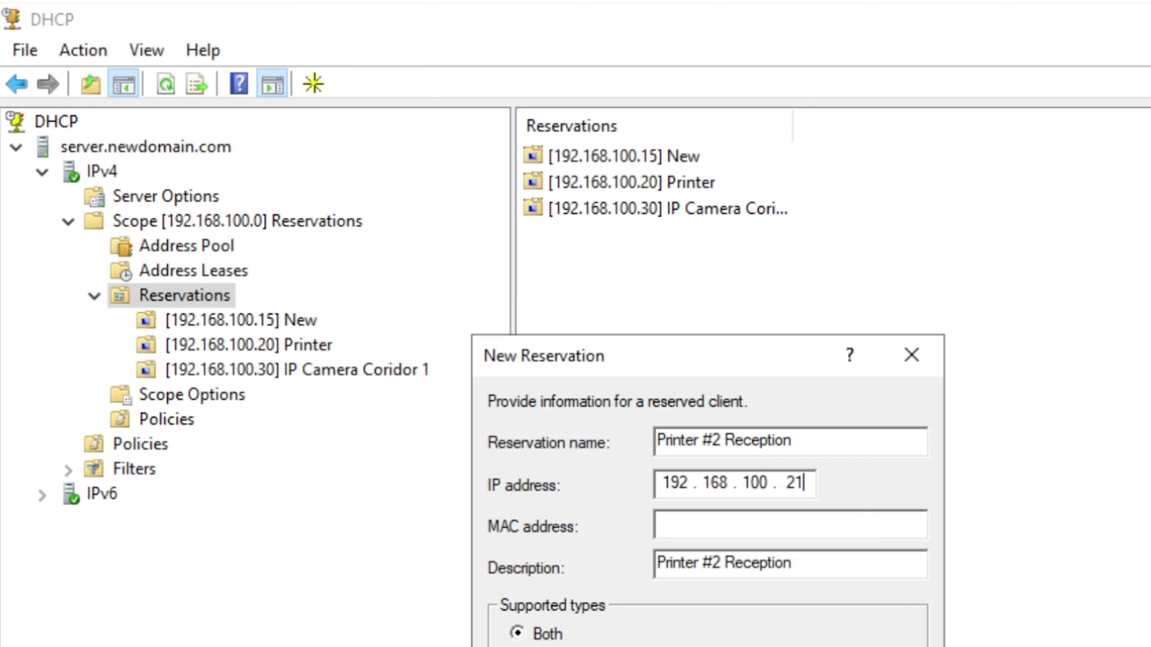
Switch to Chrome and search Google Images for "printer ip address".
key(alt+Tab)
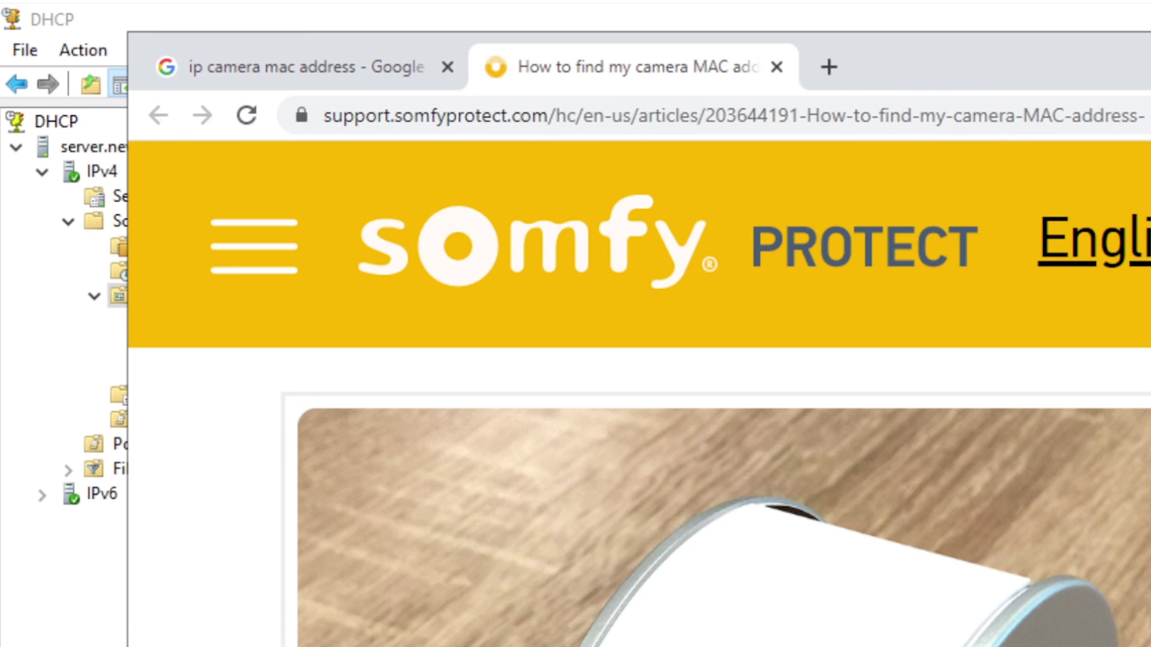
click(341, 71)
drag(426, 169, 387, 175)
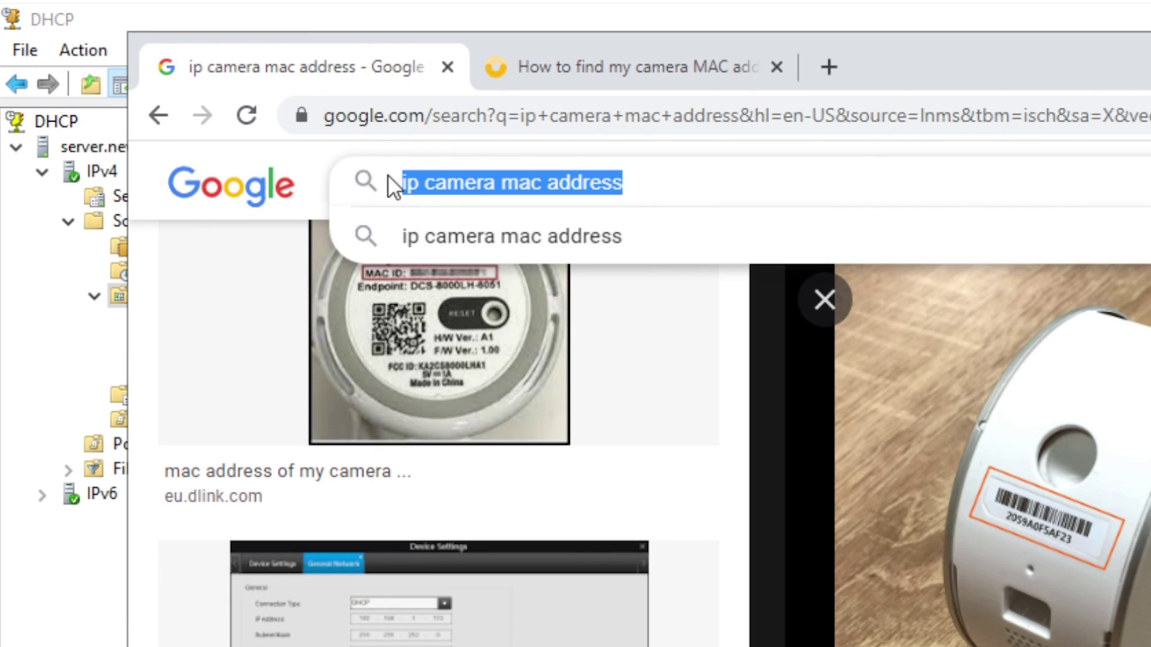
text(printer ip)
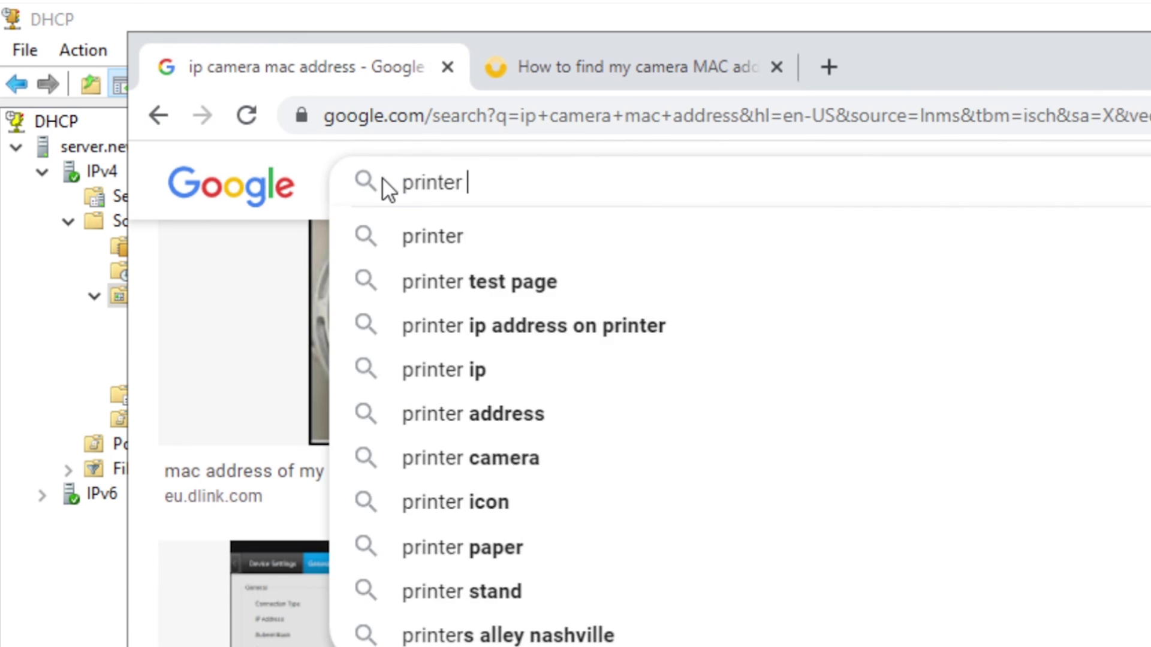
text( address)
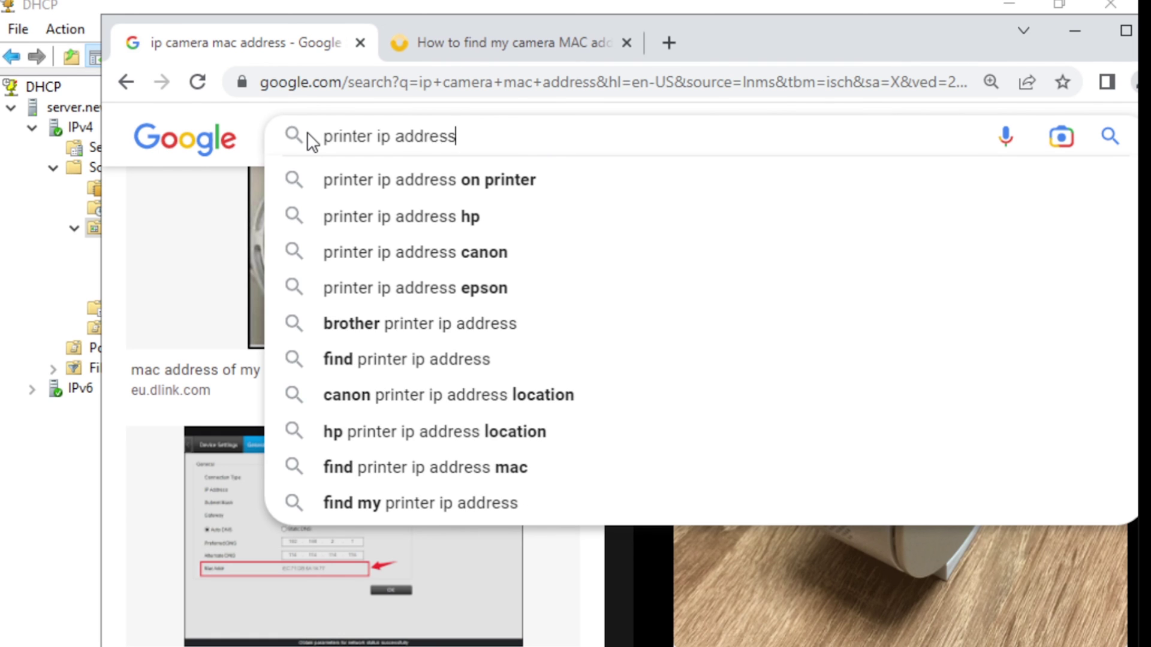
key(Return)
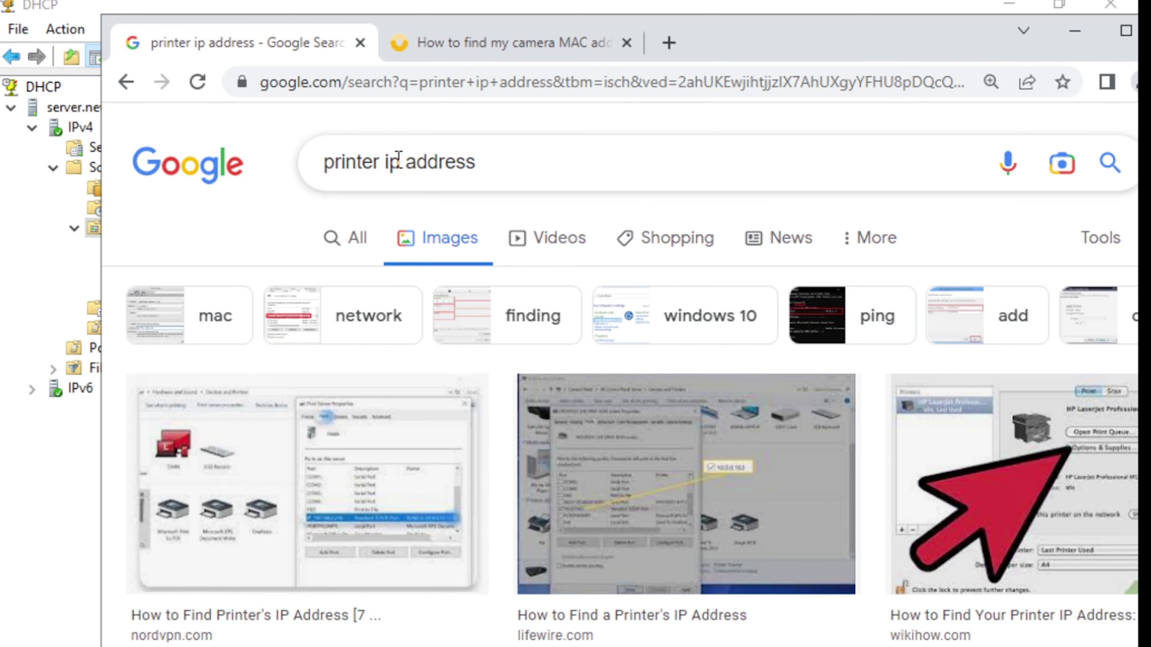
Change the image search to "printer mac address" and open the HP printer JetDirect page image showing the hardware address.
double_click(393, 161)
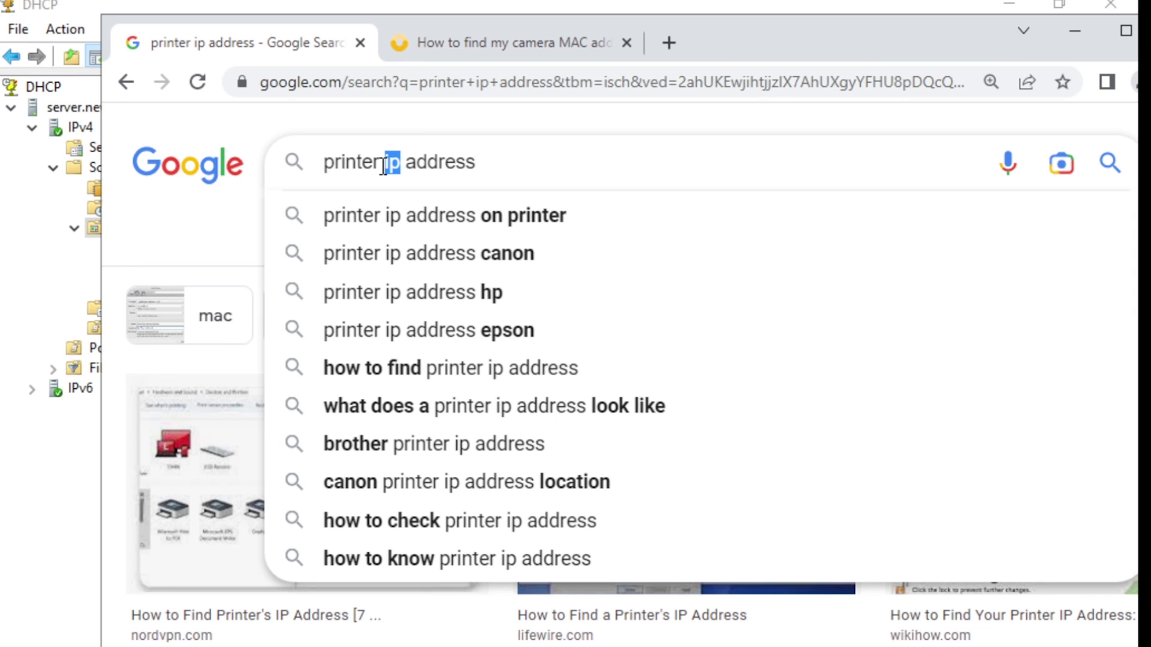
text(mac)
key(Return)
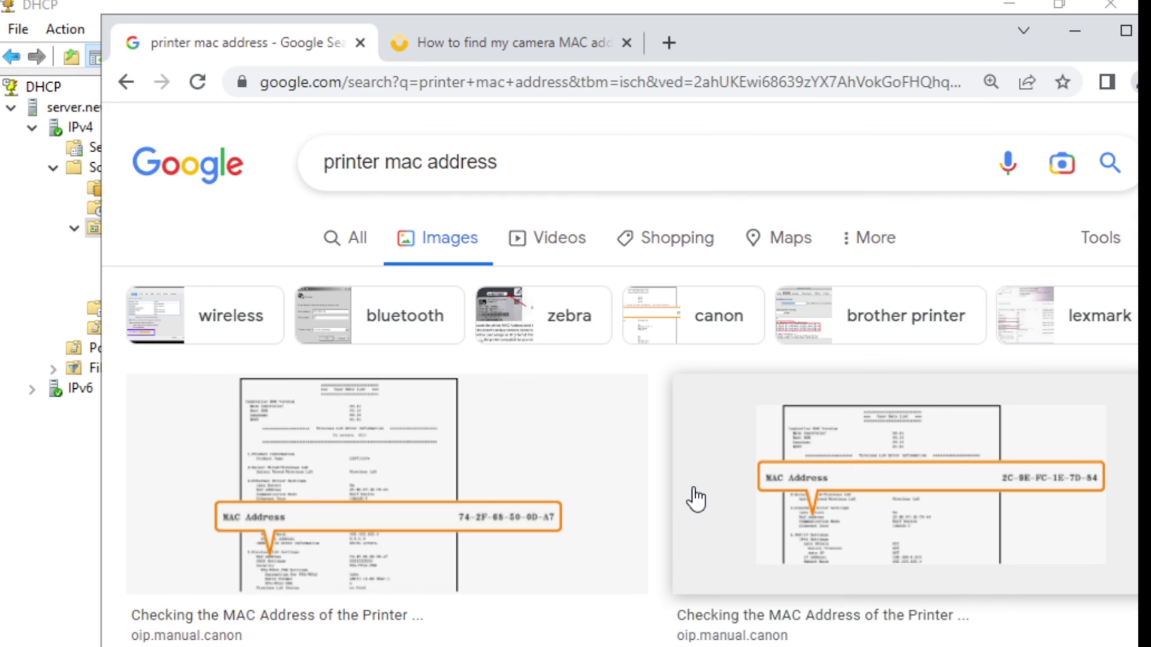
scroll(695, 498, down, 10)
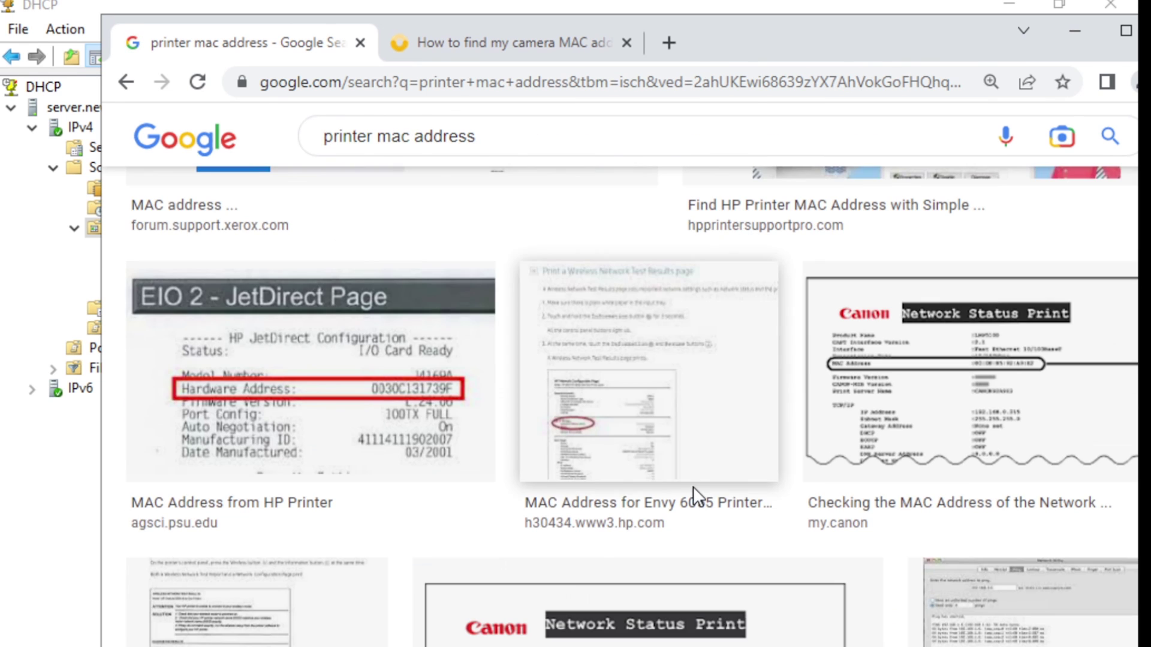
click(389, 444)
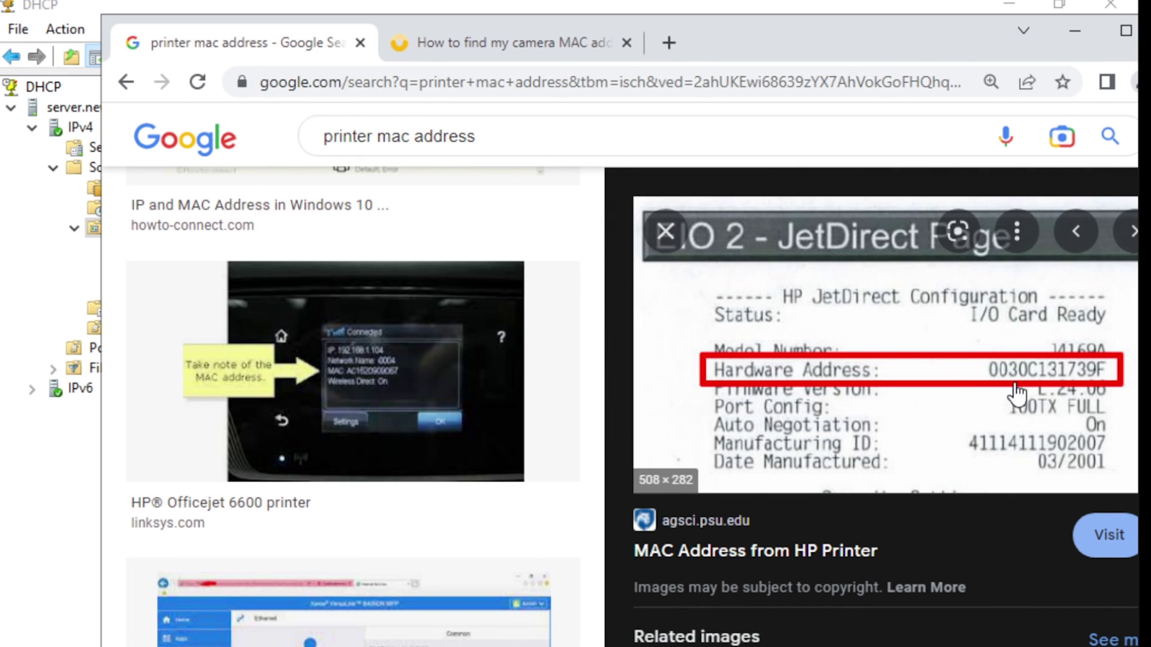
Return to the DHCP console, close the New Reservation dialog without adding it, and restore the console to a smaller window.
click(47, 450)
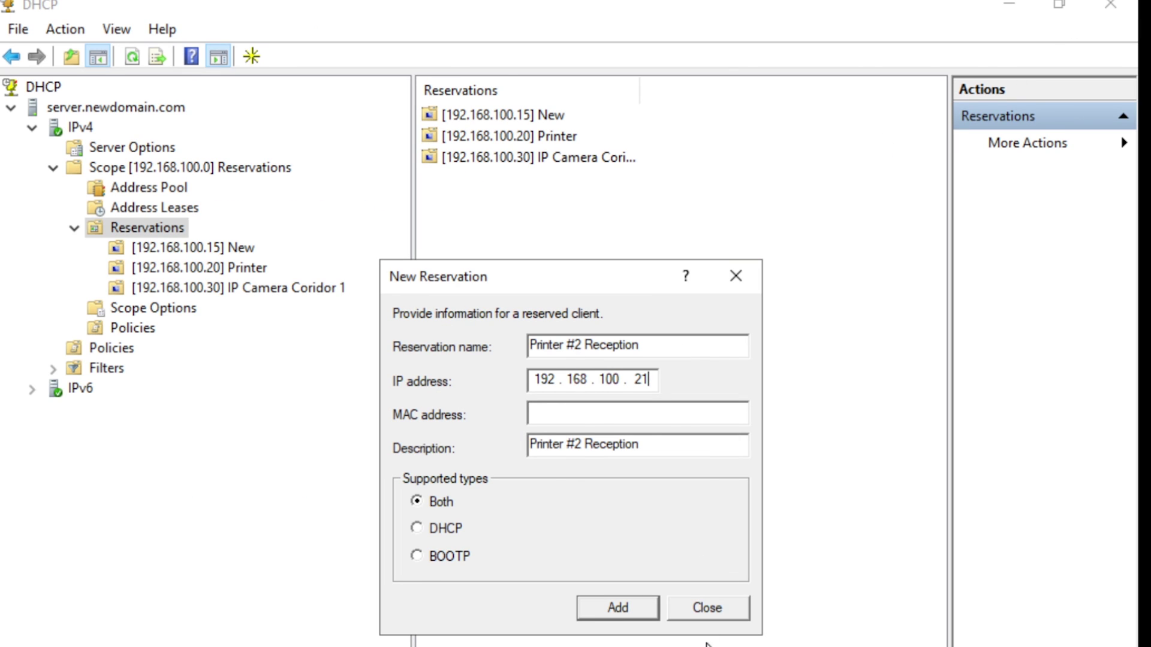
key(alt+Tab)
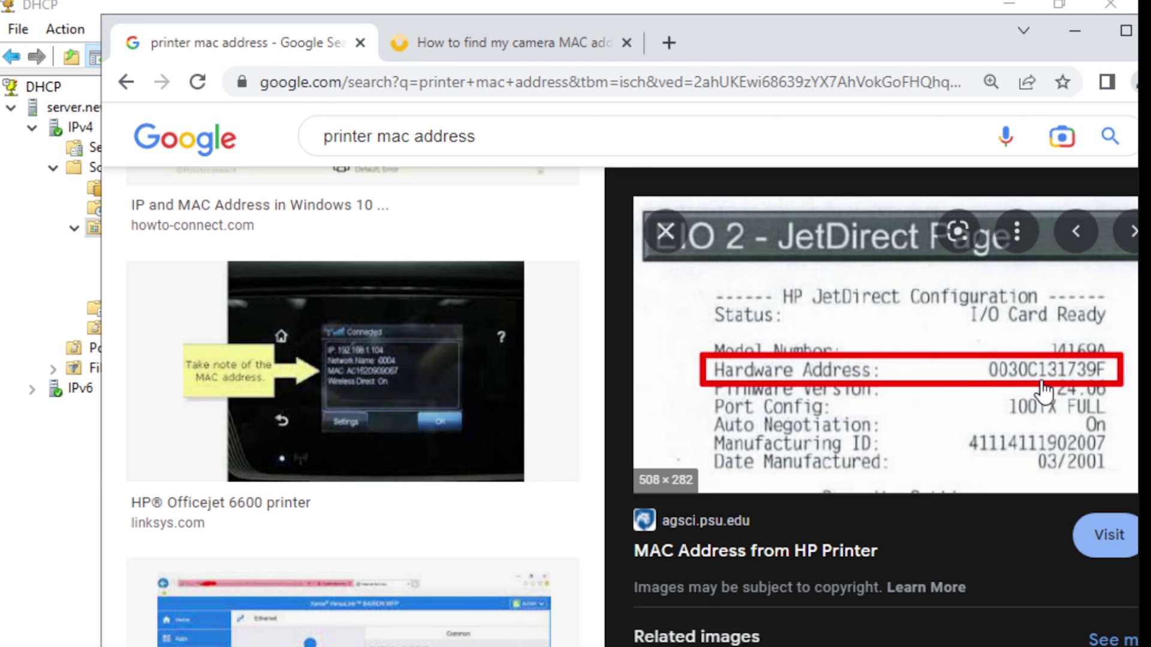
click(1067, 29)
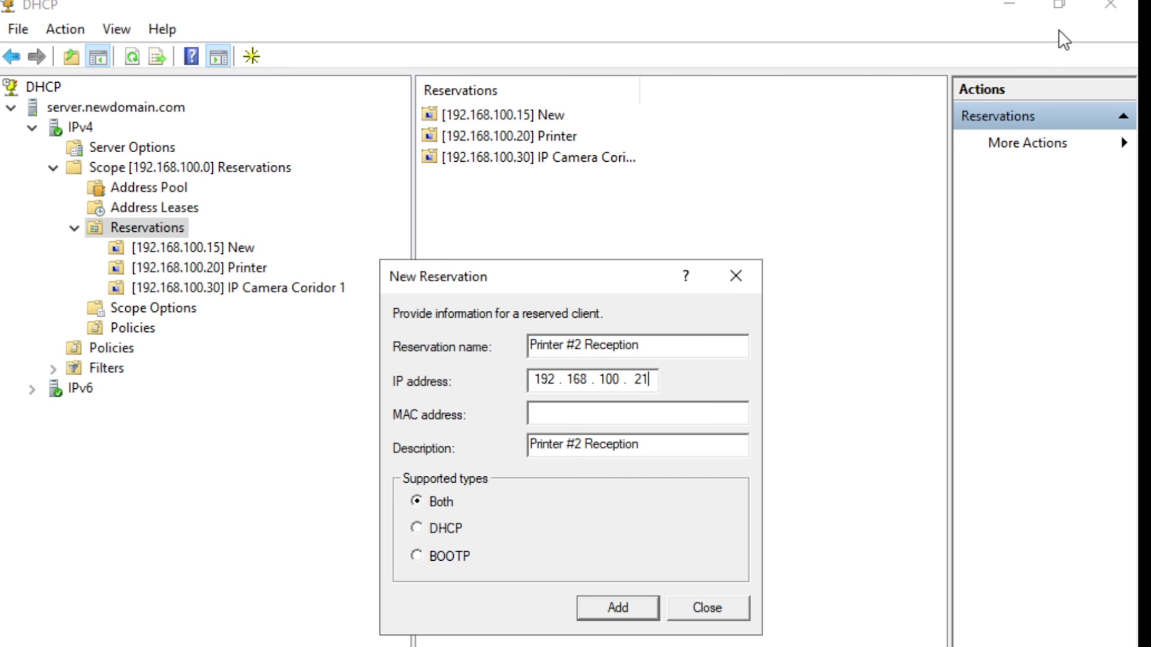
click(704, 600)
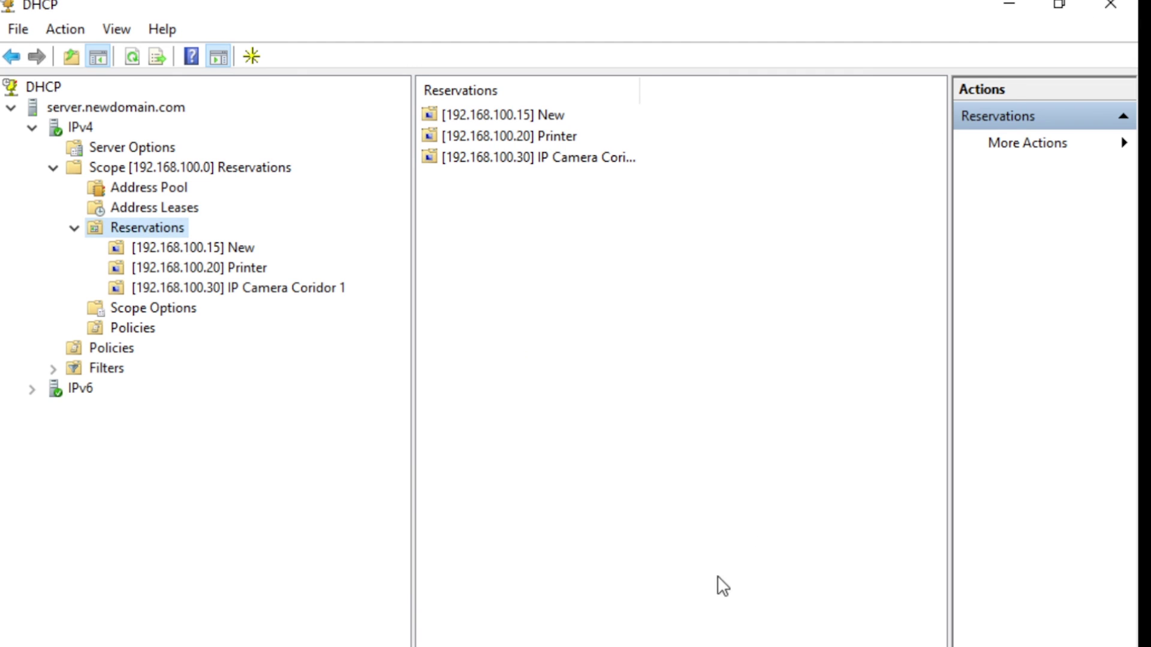
click(1069, 6)
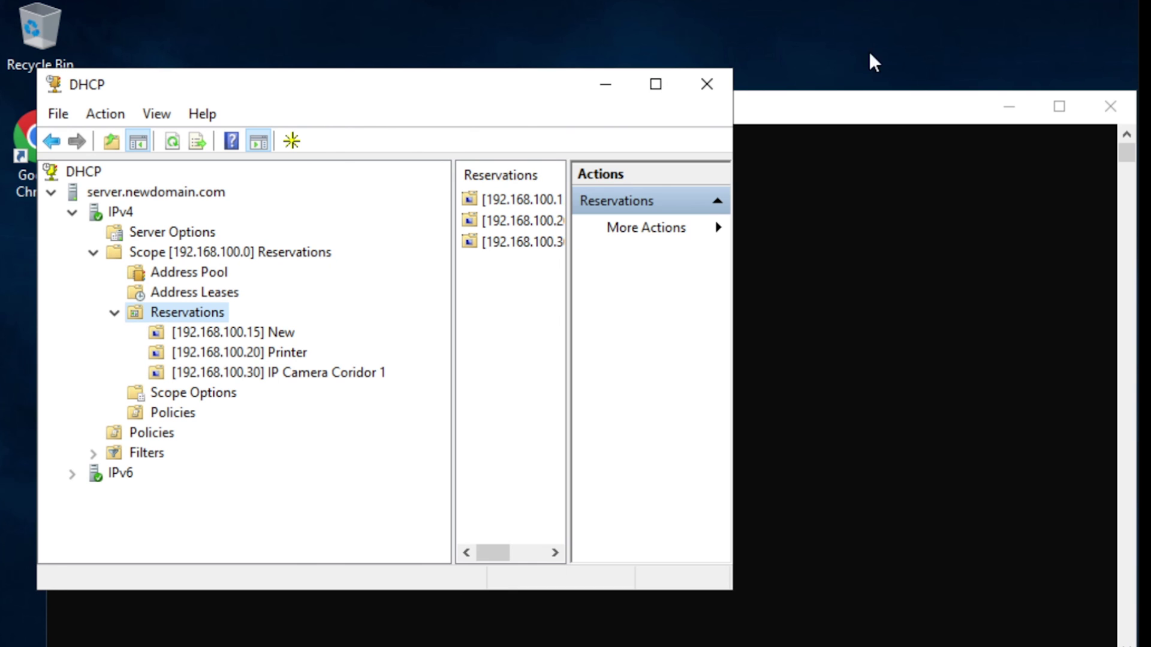
Start another new reservation and paste "Printer #2 Reception" as both its name and description.
right_click(189, 310)
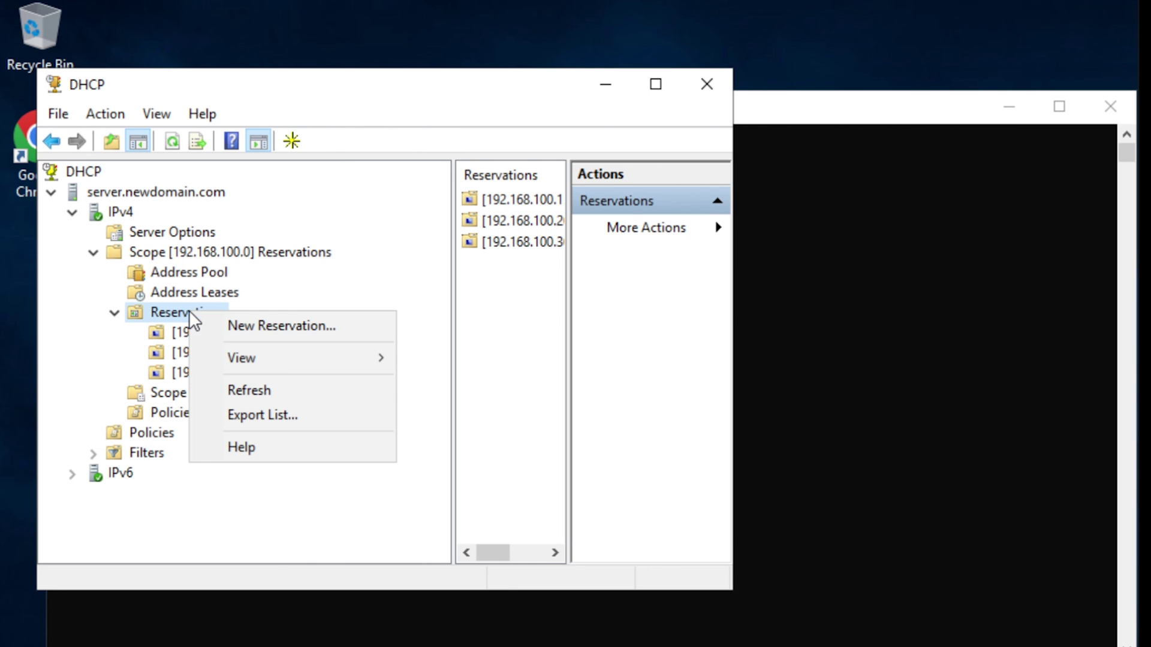
click(257, 329)
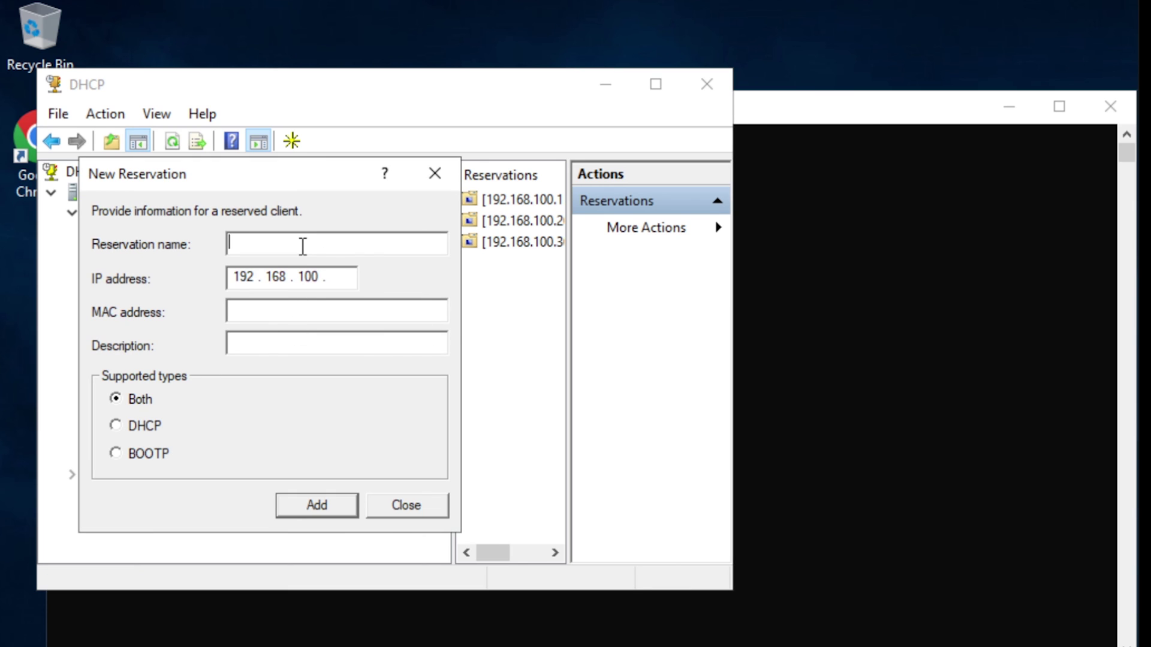
right_click(302, 245)
click(388, 342)
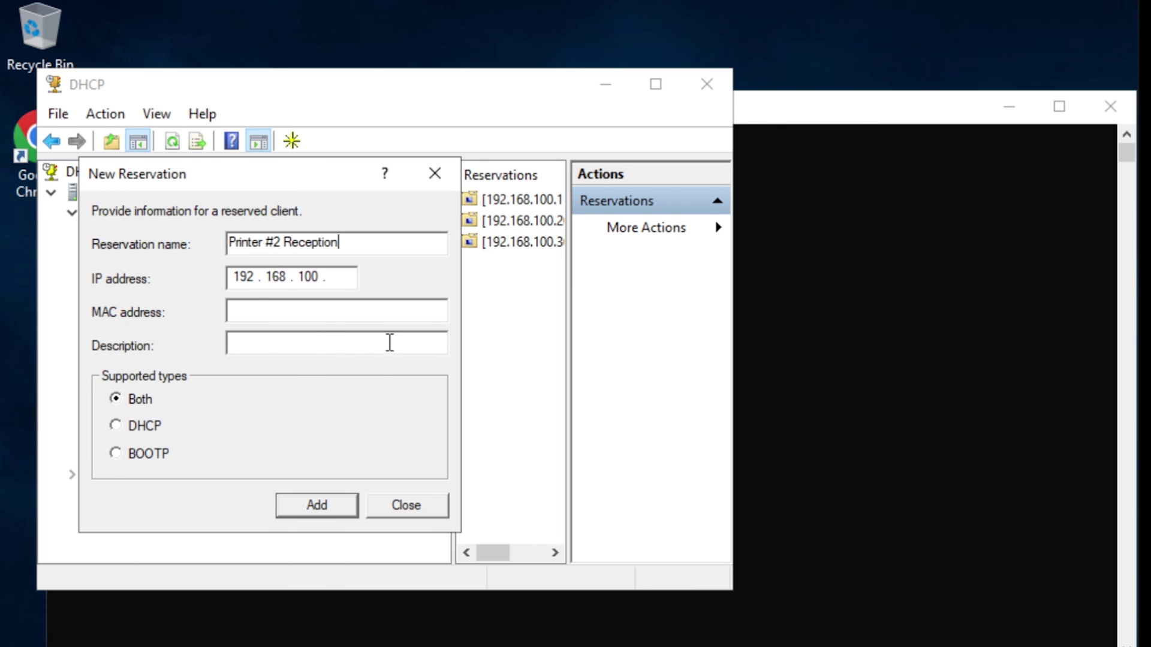
click(301, 343)
right_click(301, 343)
click(357, 438)
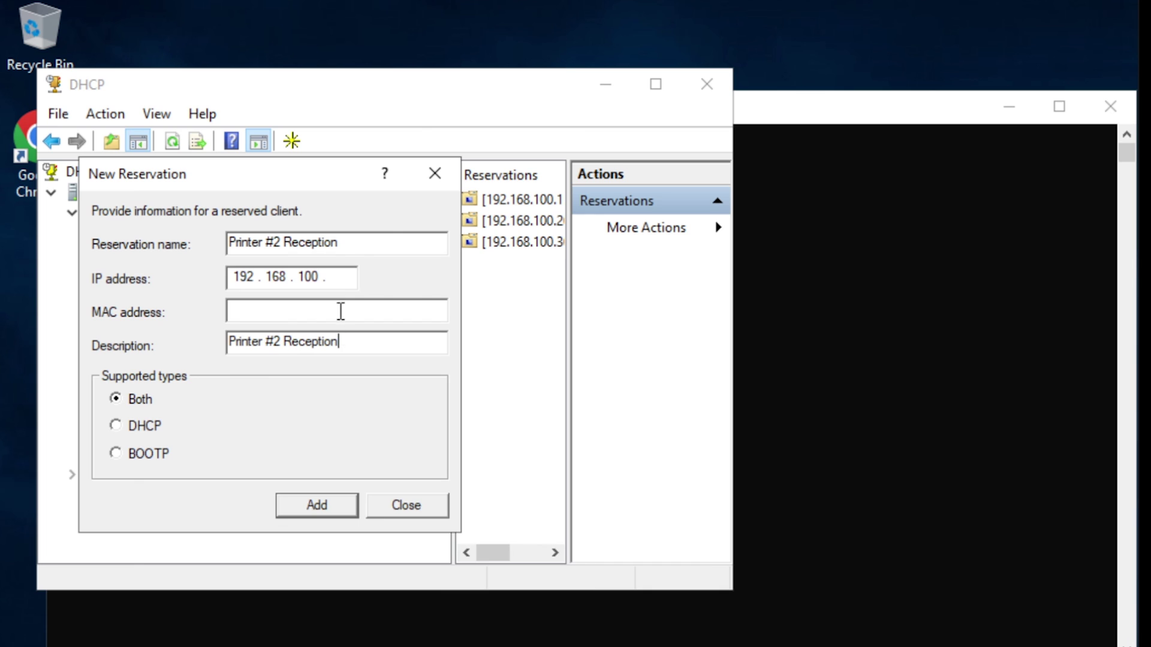
Set the IP address to 192.168.100.21 and arrange the dialog in front of Chrome with the printer's hardware address readable beside it.
click(345, 284)
text(21)
key(alt+Tab)
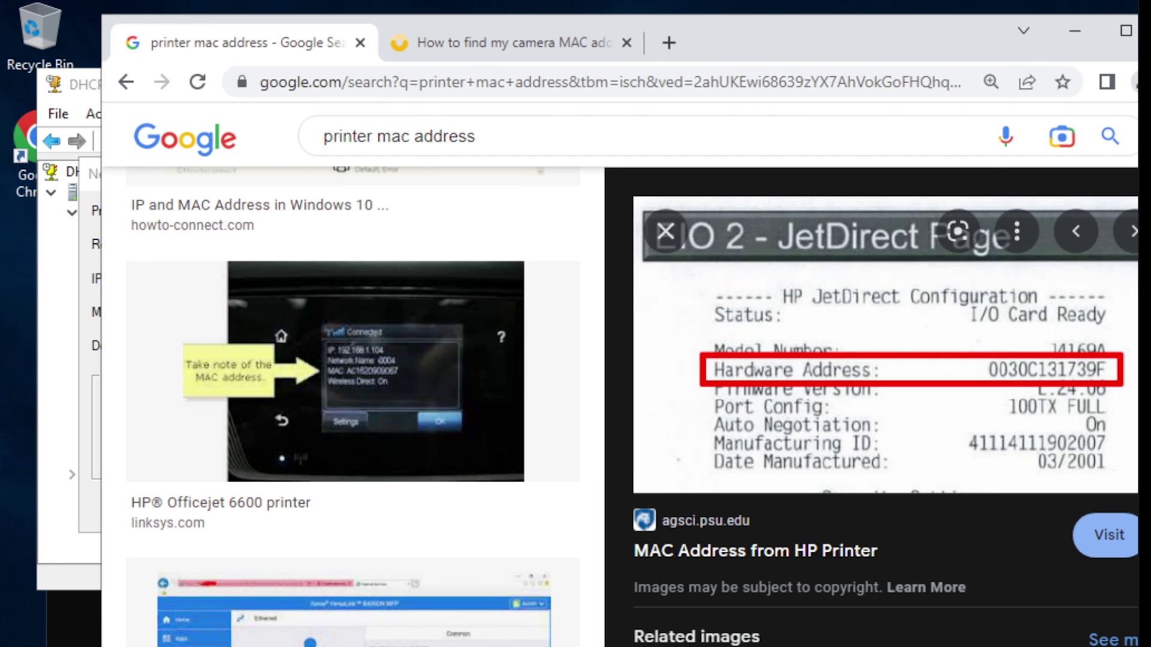
click(53, 526)
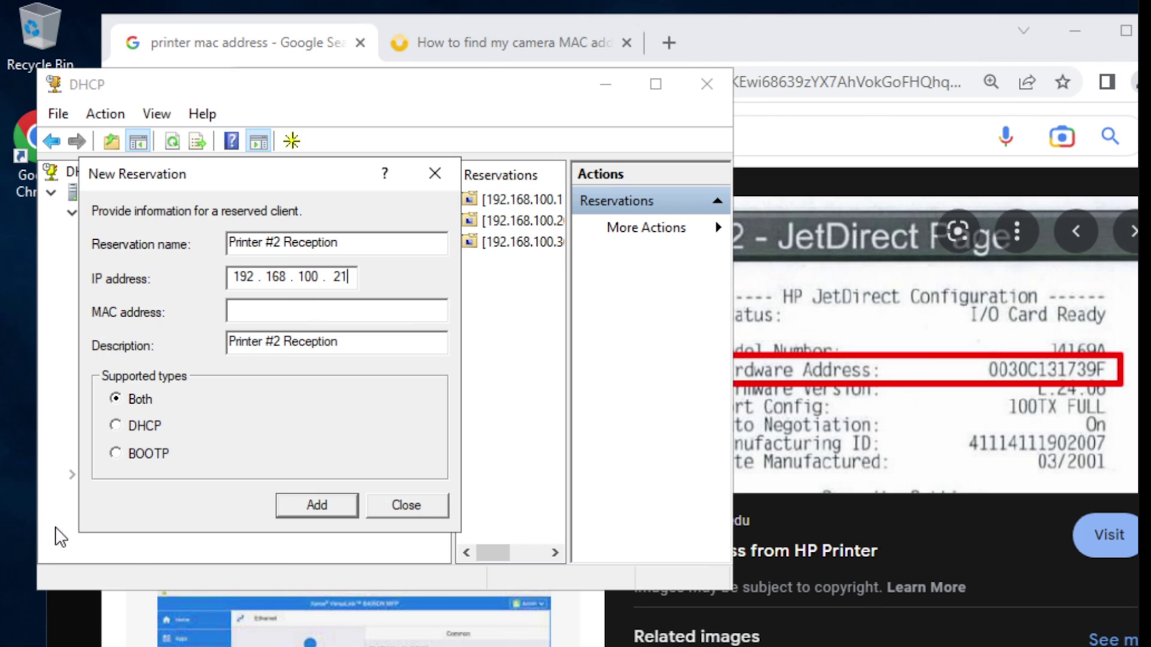
Set the MAC address to 0030c131739f, add the reservation, and close the dialog.
click(308, 307)
text(0030c131739f)
click(316, 498)
click(407, 503)
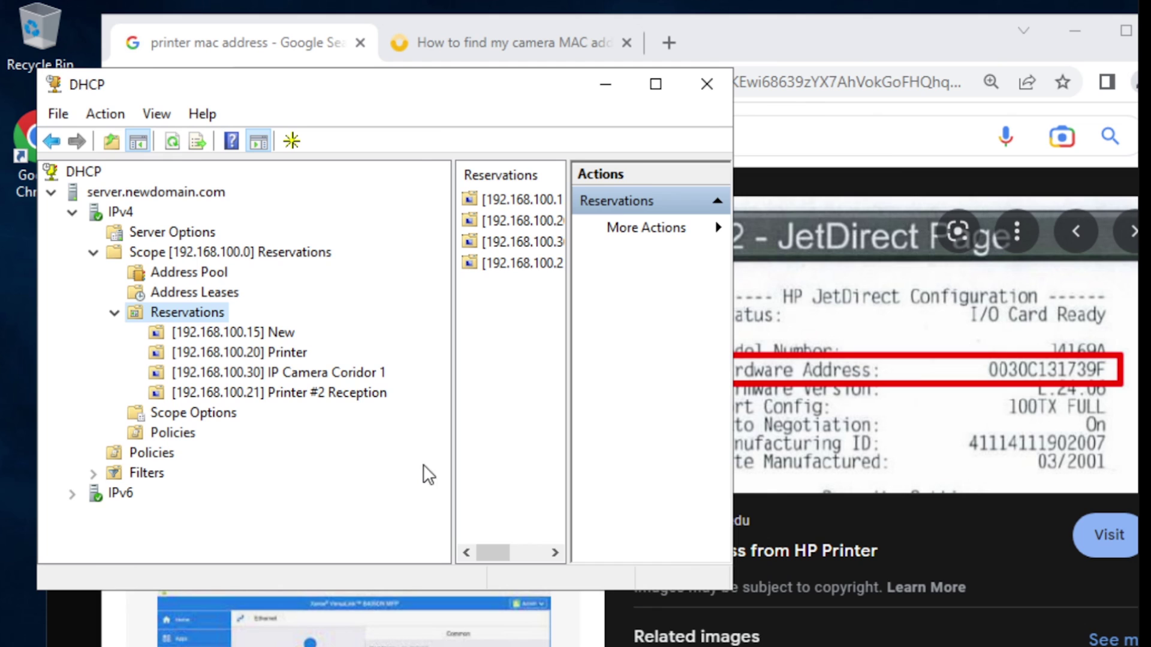
Maximize the DHCP console and review the options of the Printer #2 Reception reservation.
click(657, 85)
click(222, 309)
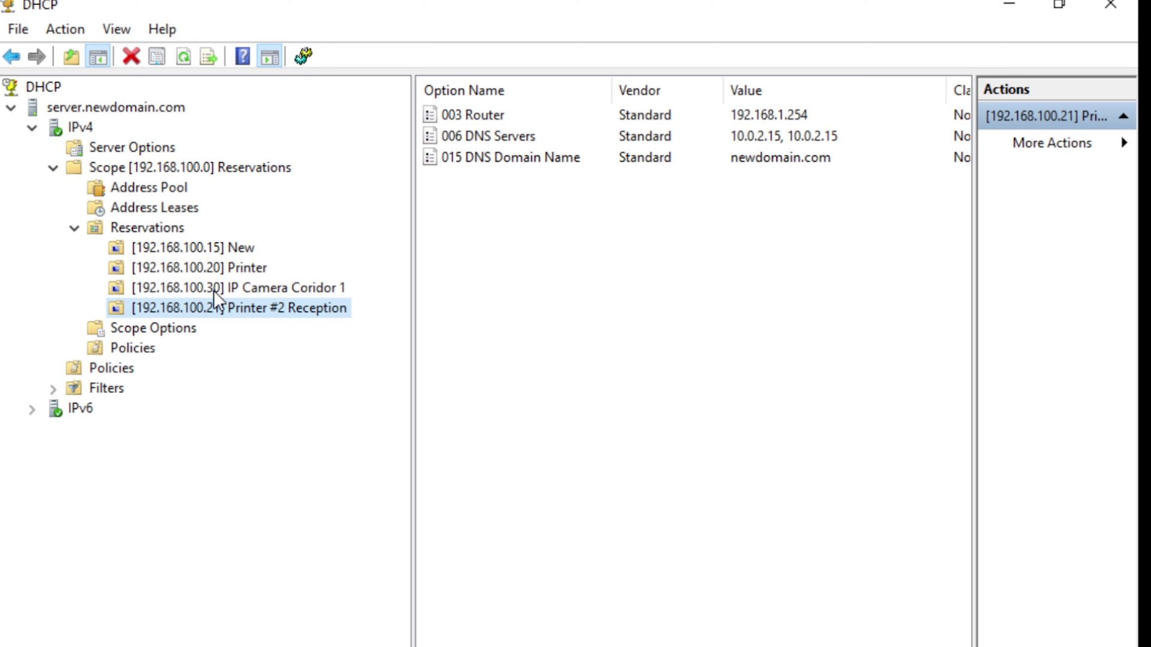
drag(413, 384, 422, 383)
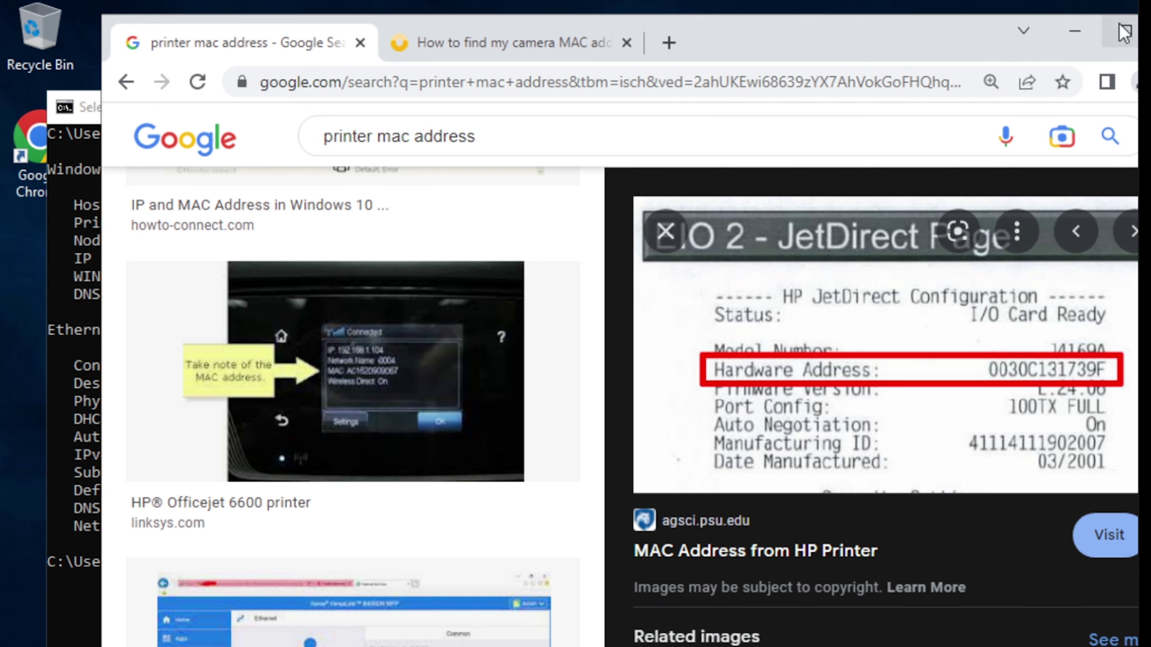
Close the Chrome window and the Command Prompt to return to the empty desktop.
drag(937, 36, 824, 37)
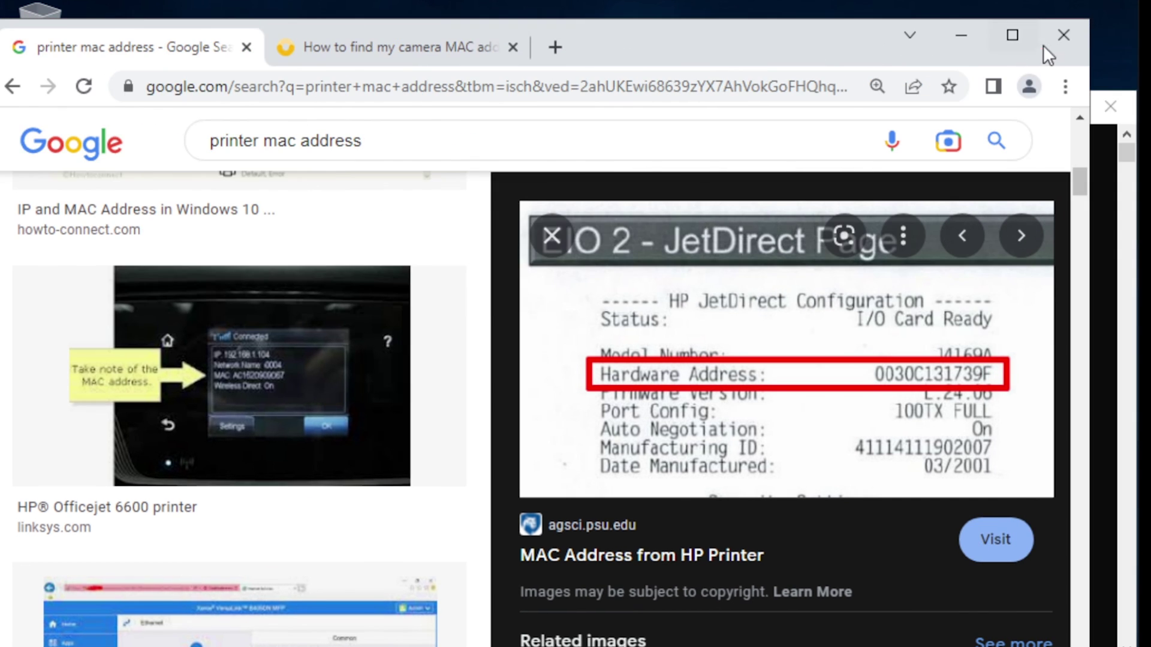
click(1057, 37)
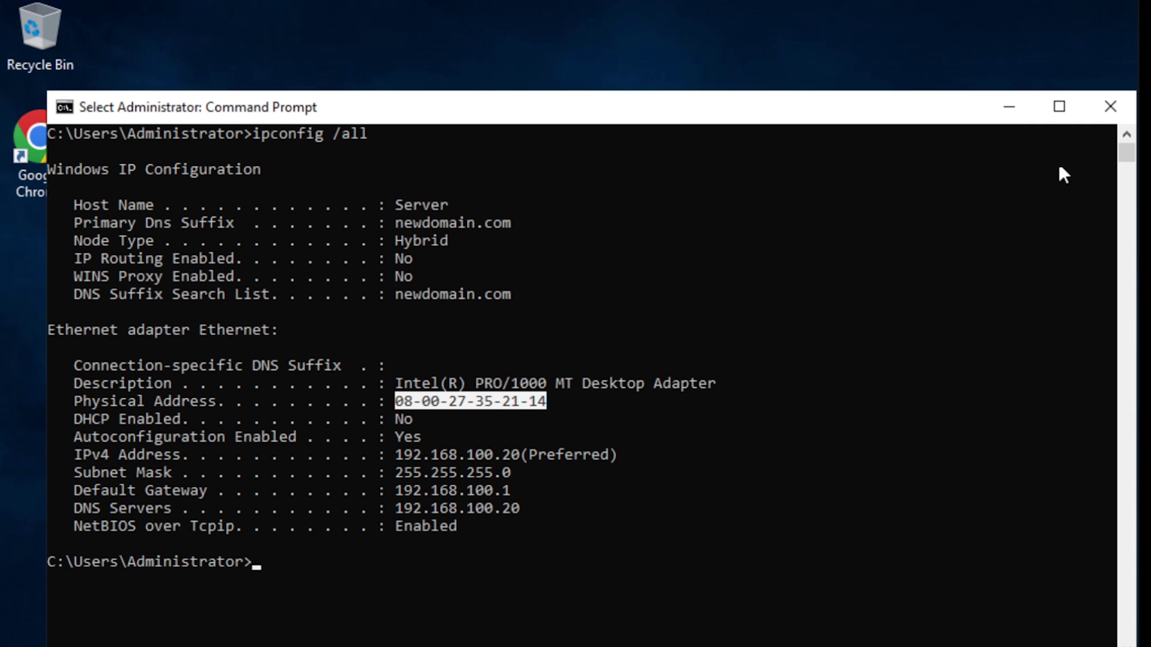
click(1110, 106)
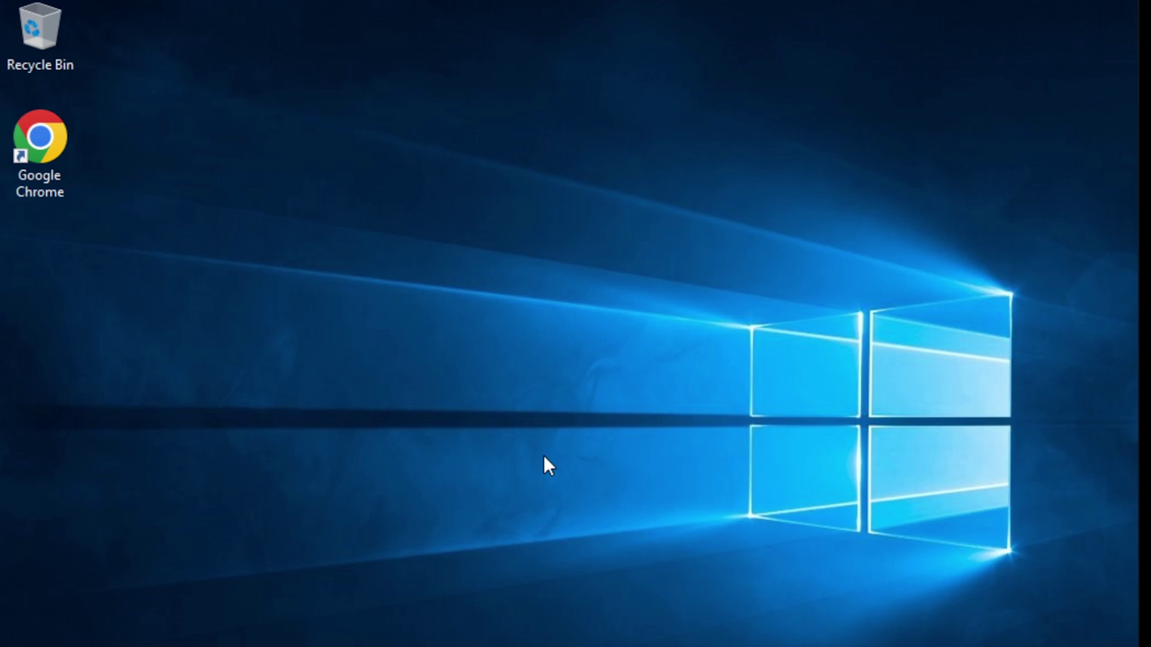